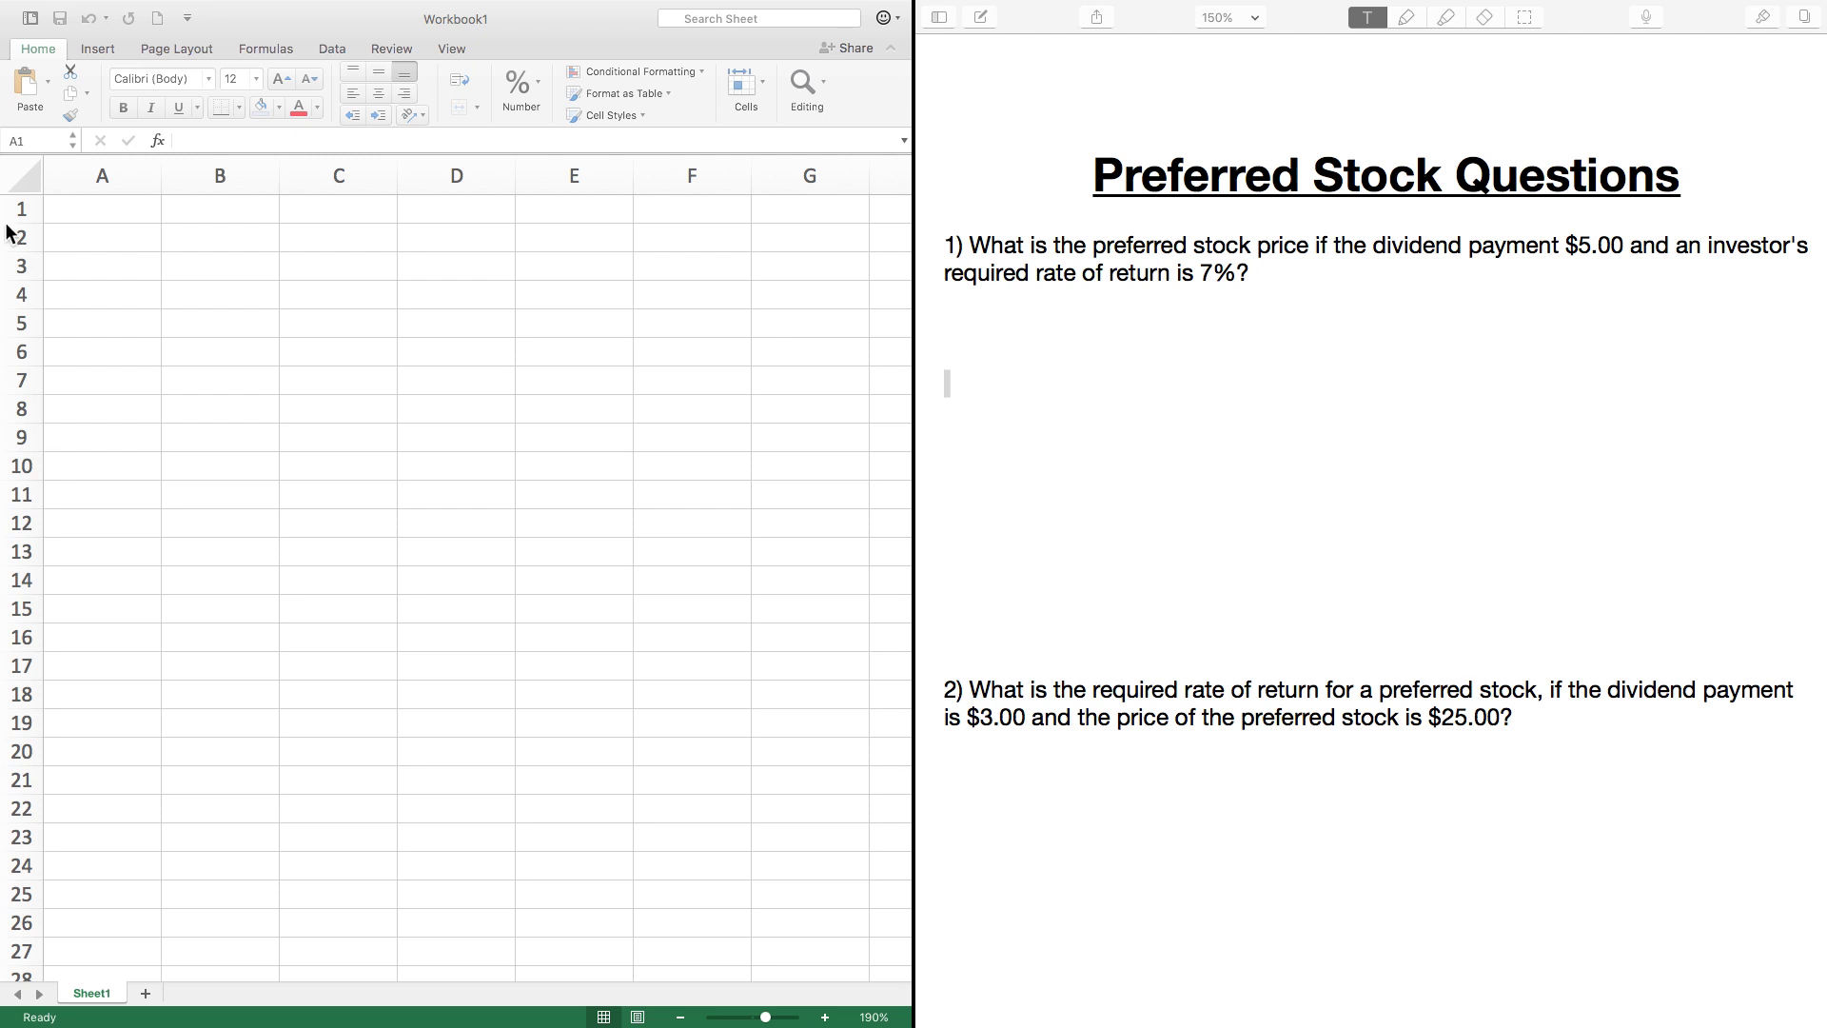
# Step: Enter the heading "Preferred Stocks" in cell A1 and fit column A's width to the text
pyautogui.click(122, 221)
pyautogui.write('Prefer')
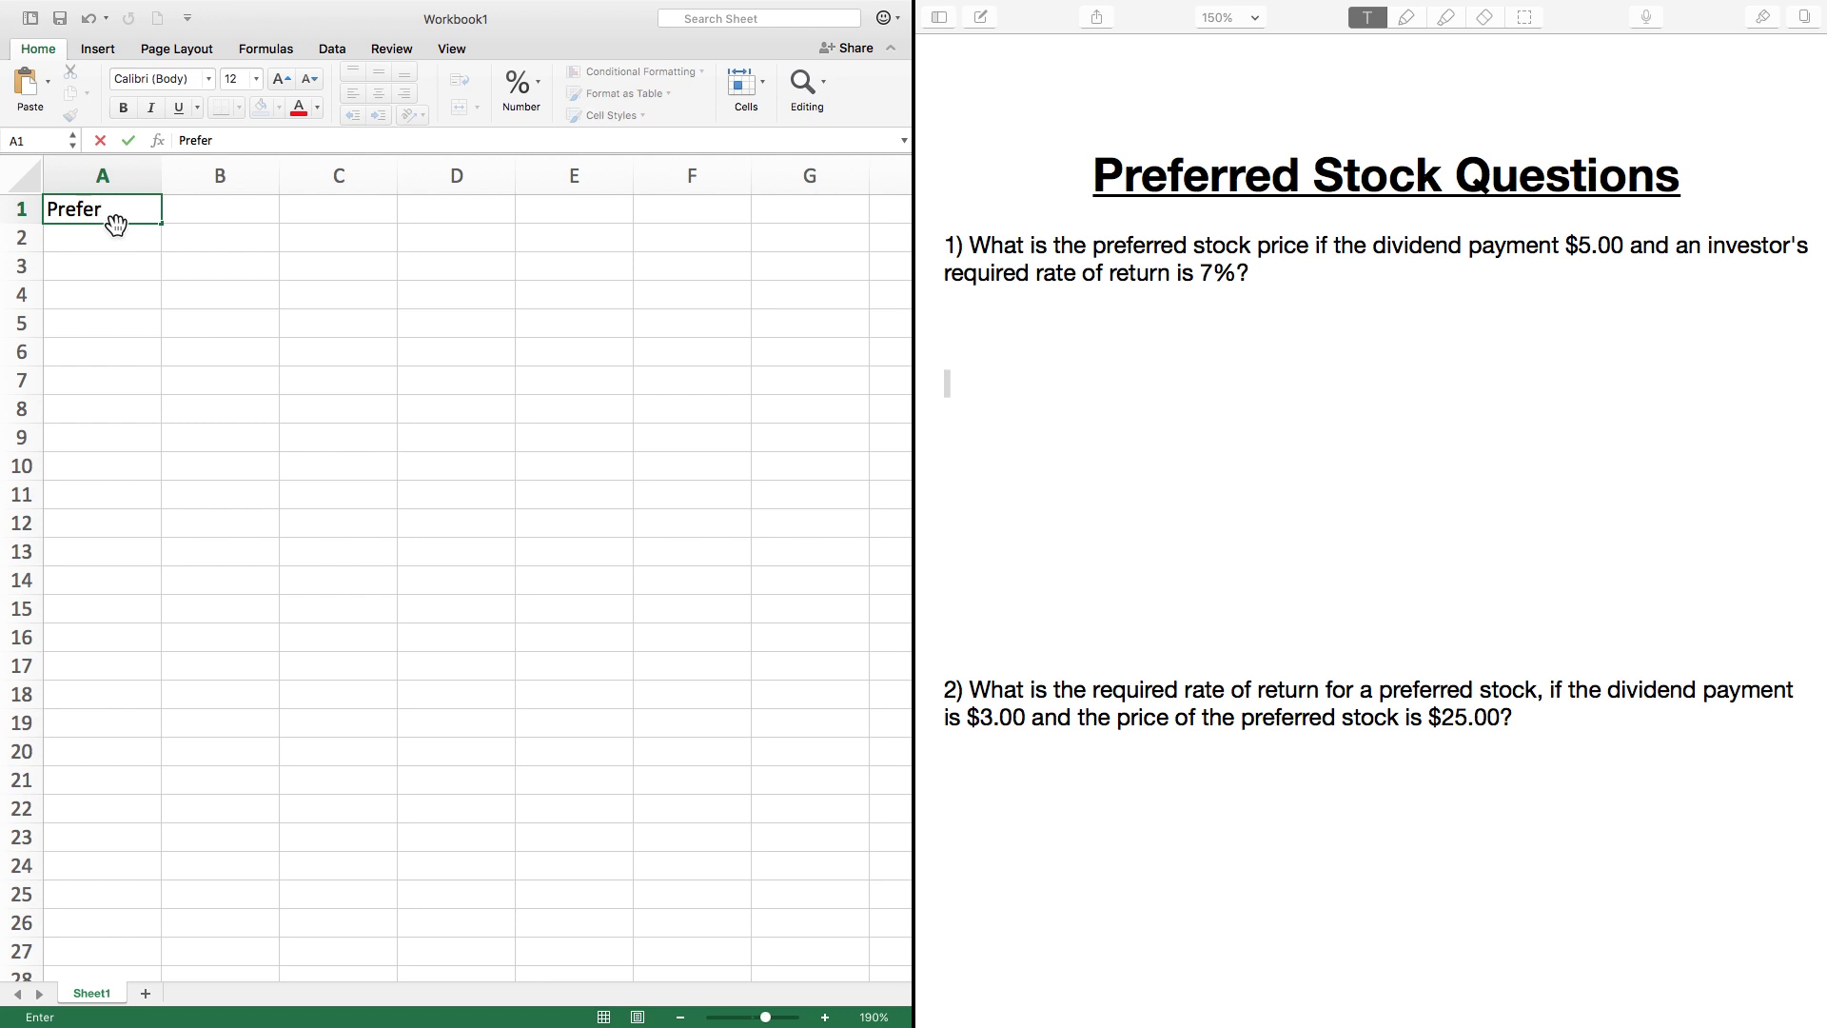
pyautogui.write('red Stocks')
pyautogui.click(151, 175)
pyautogui.doubleClick(162, 175)
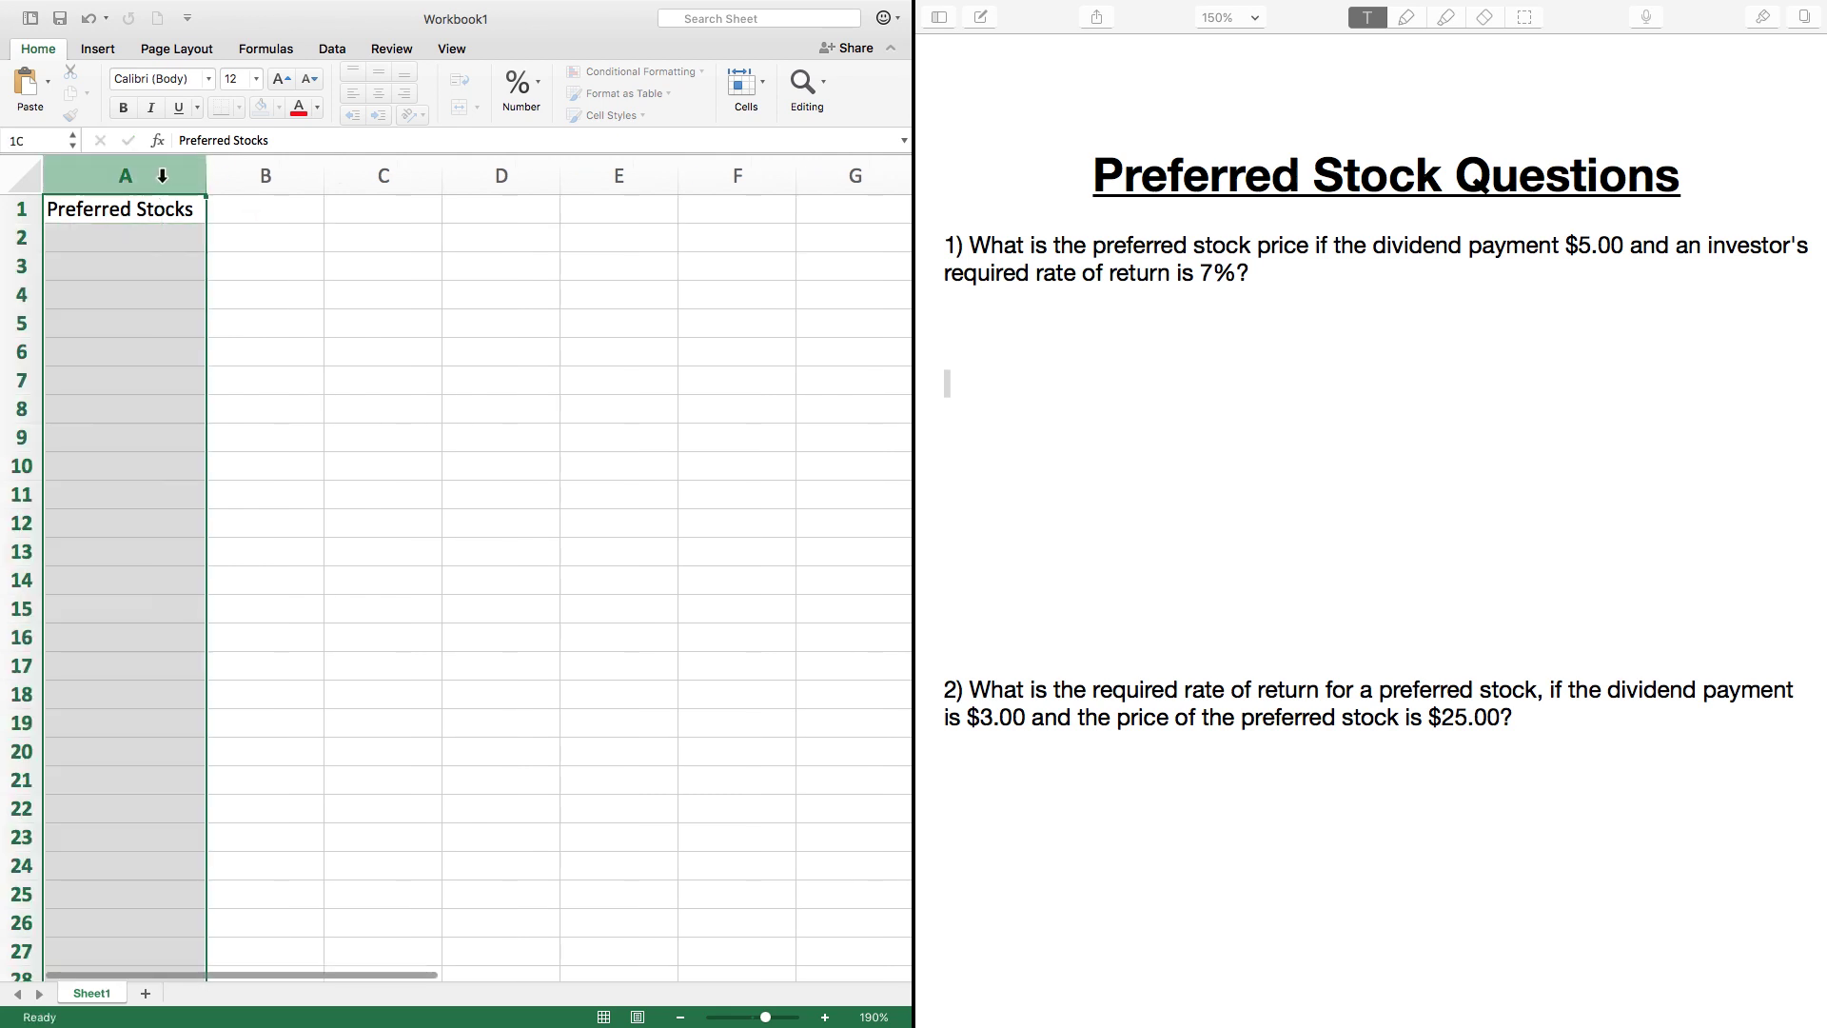
# Step: Fill the "Preferred Stocks" heading cell A1 with yellow
pyautogui.click(295, 255)
pyautogui.click(196, 217)
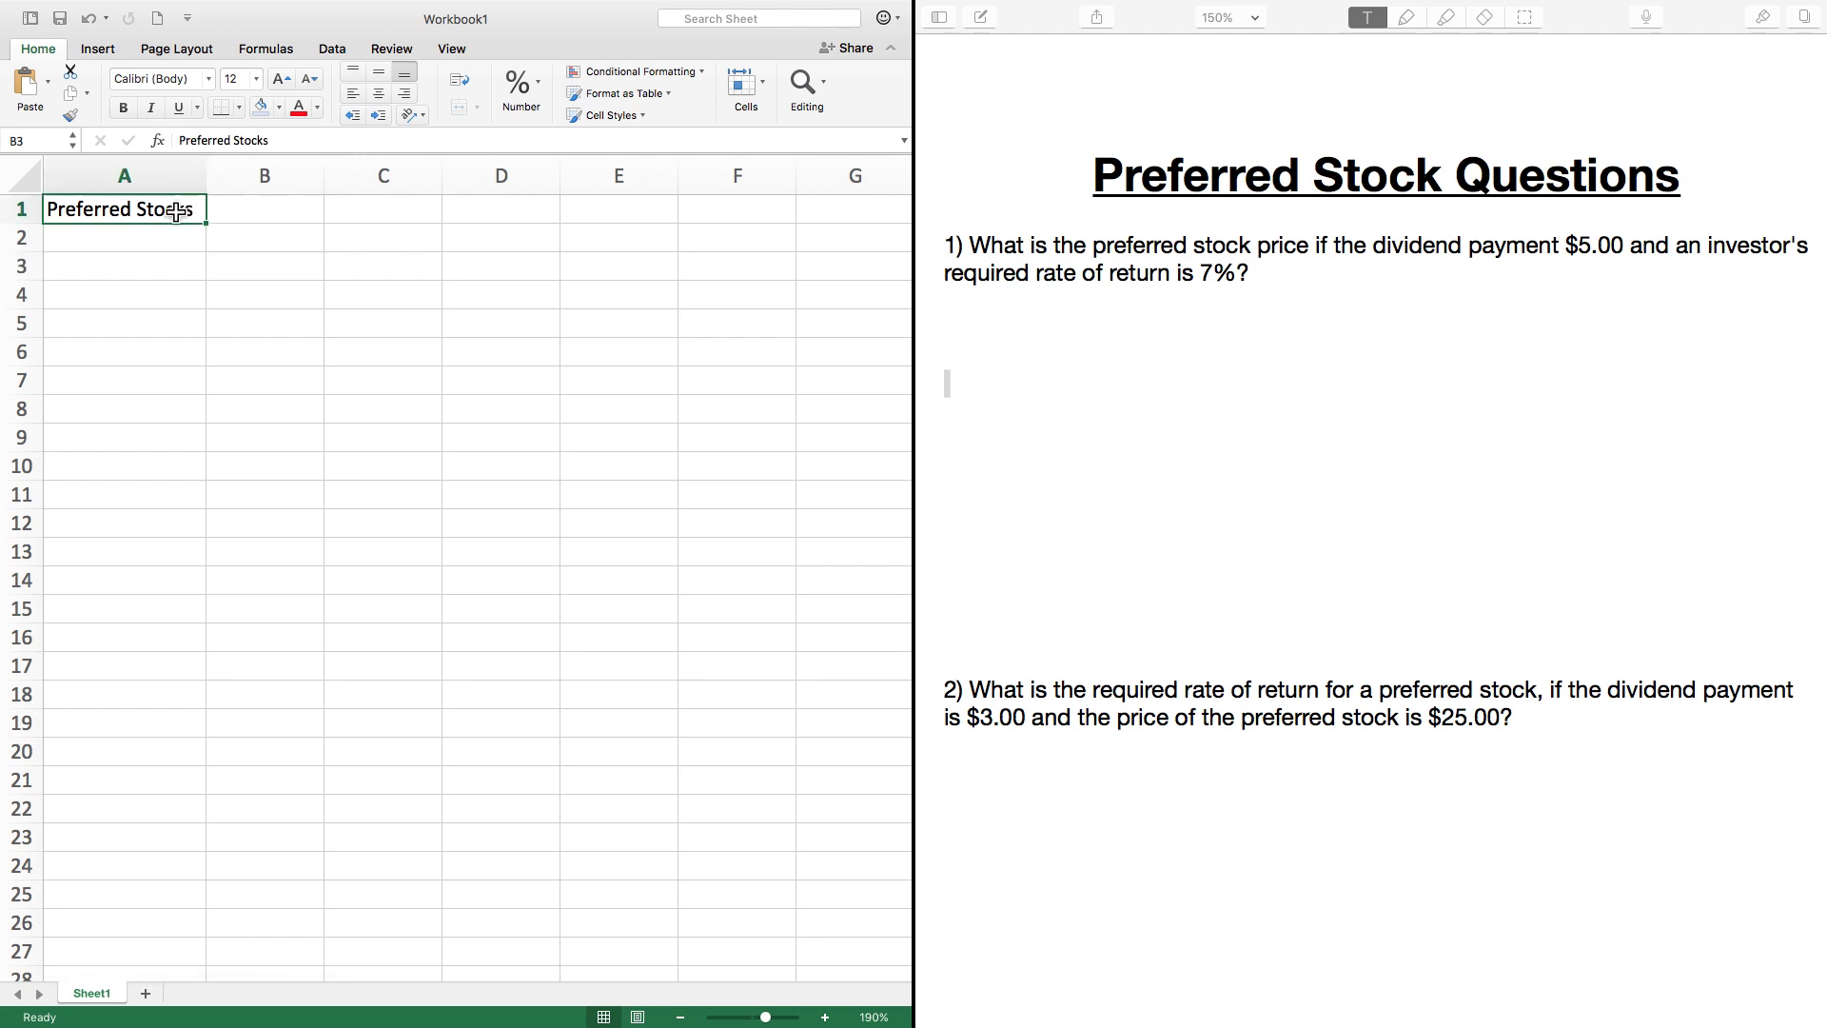
pyautogui.click(280, 107)
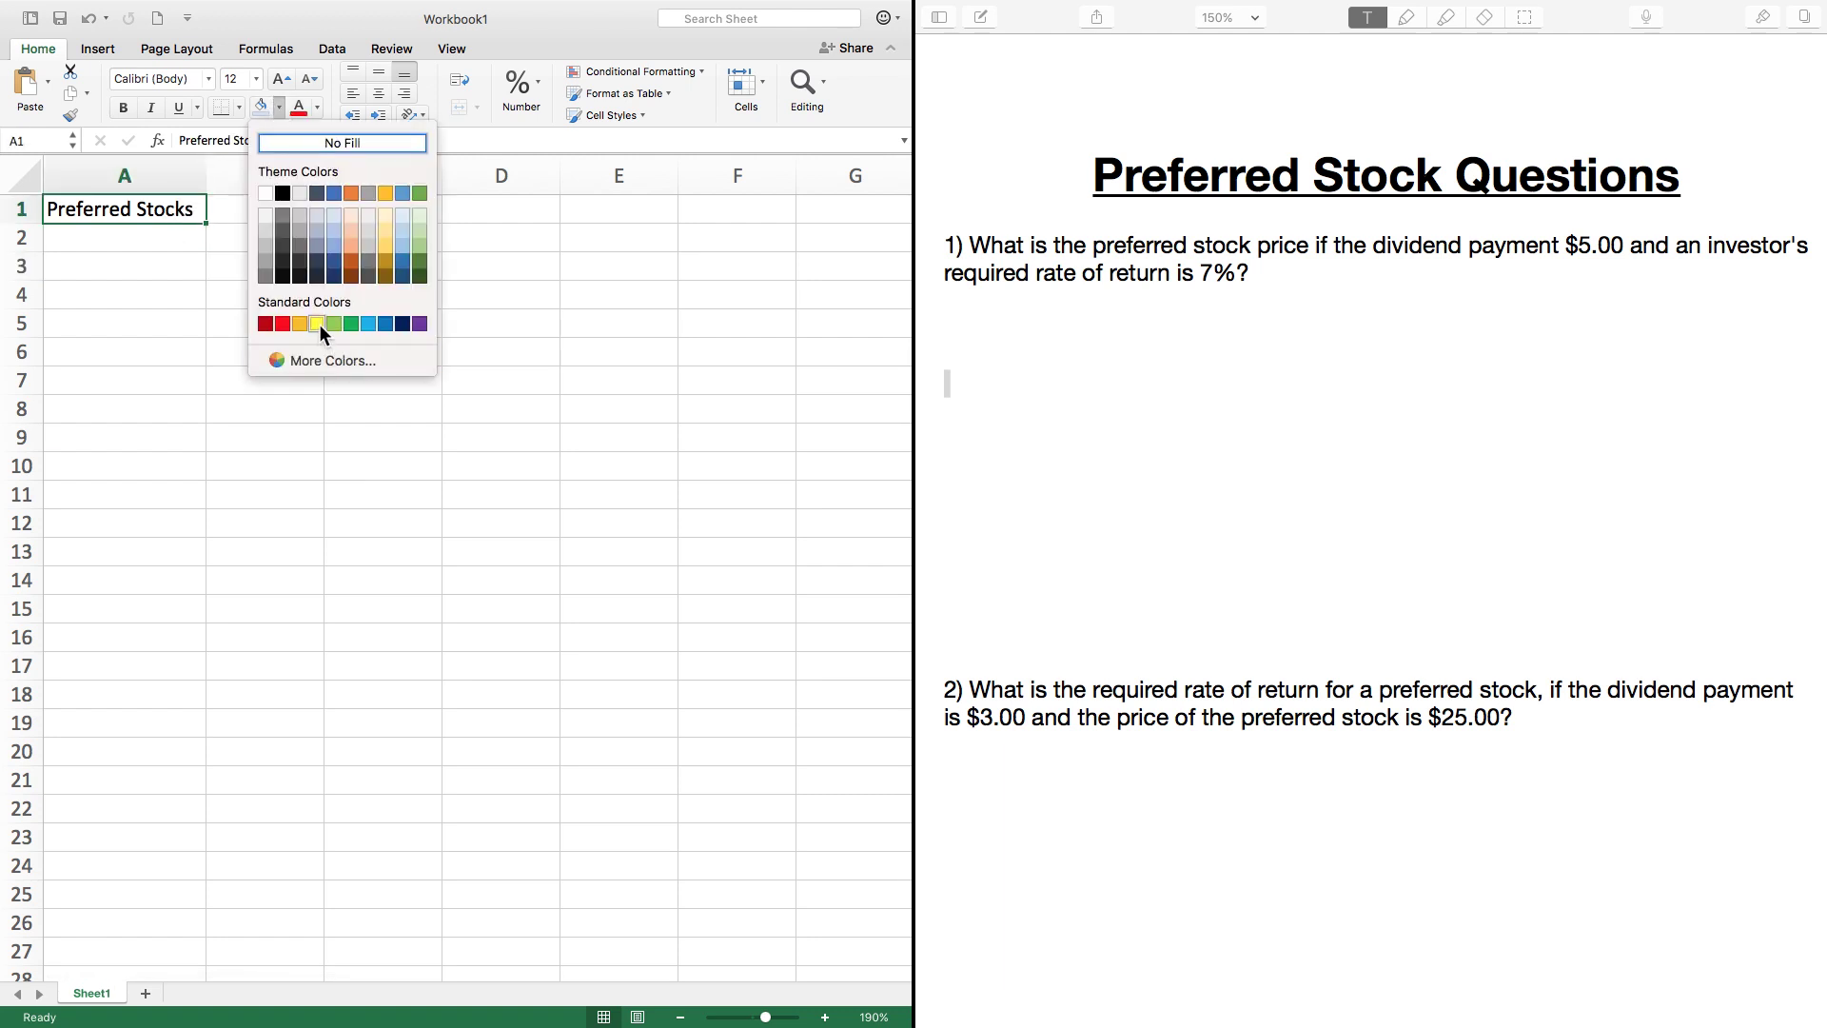
pyautogui.click(318, 324)
# Step: Enter the label "Pr. Stock Price" in cell B2 and fit column B's width to it
pyautogui.click(274, 244)
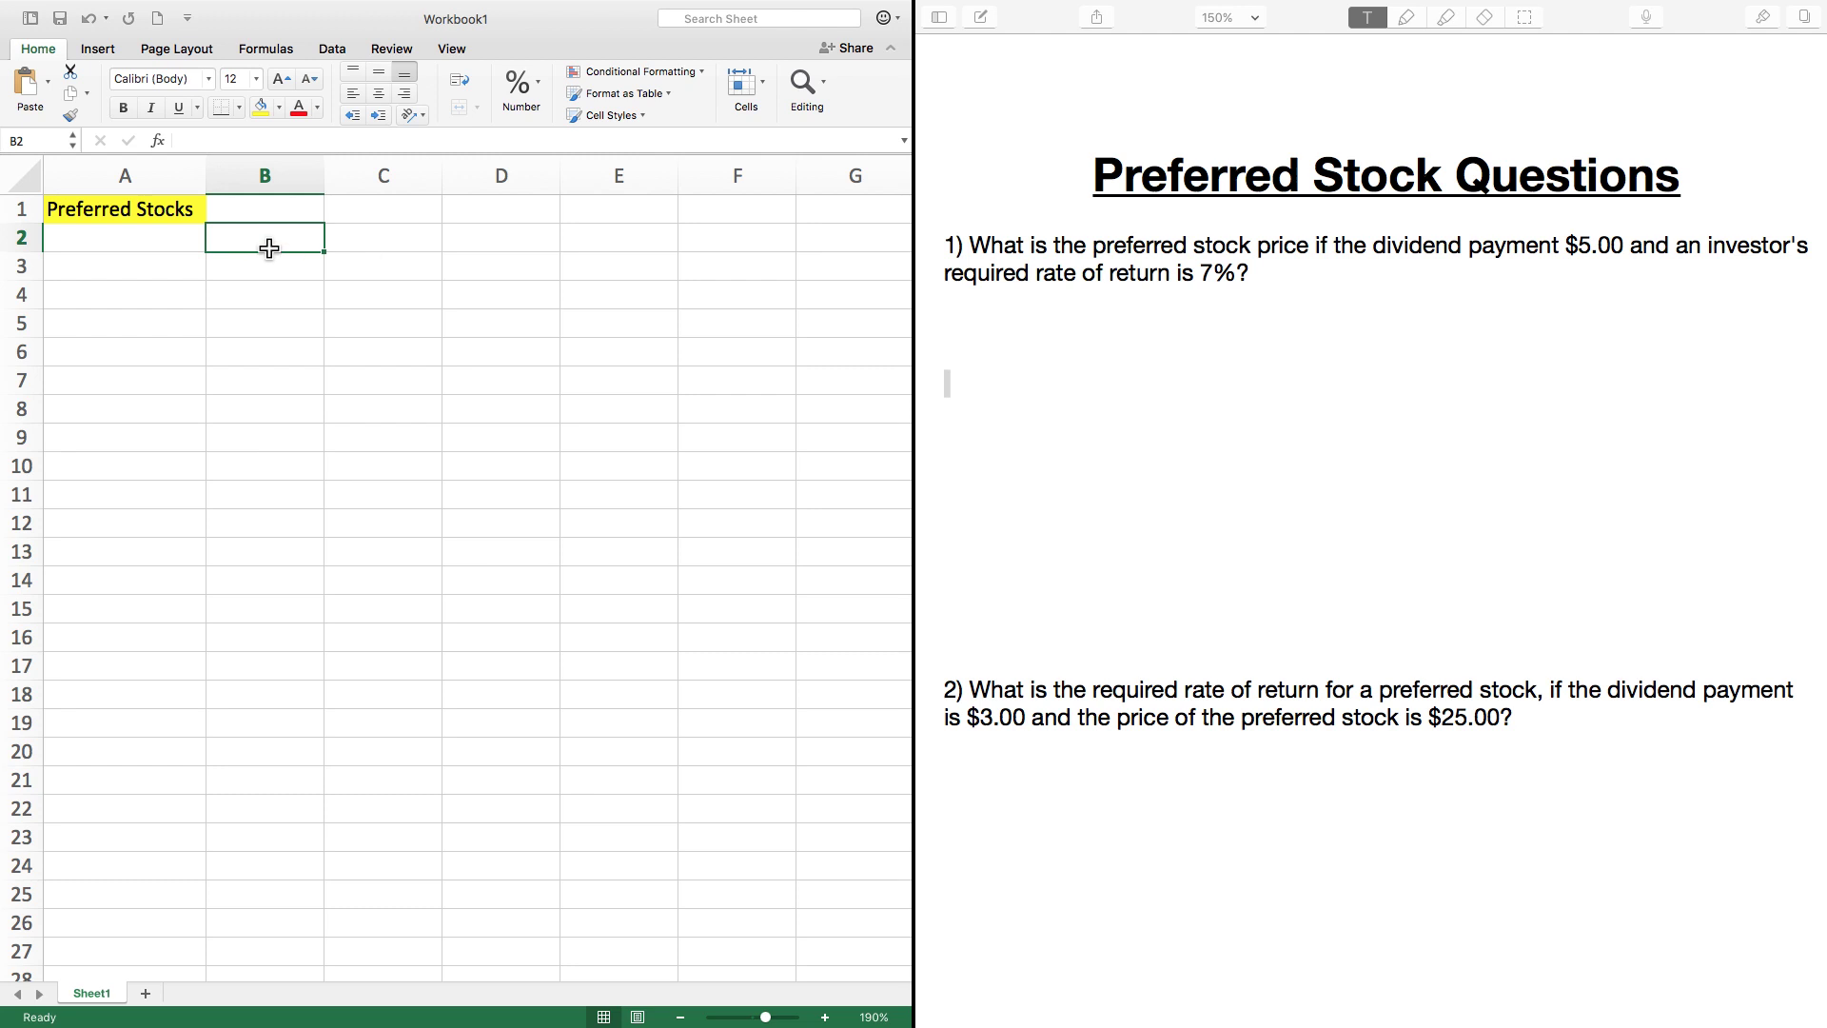
pyautogui.write('p')
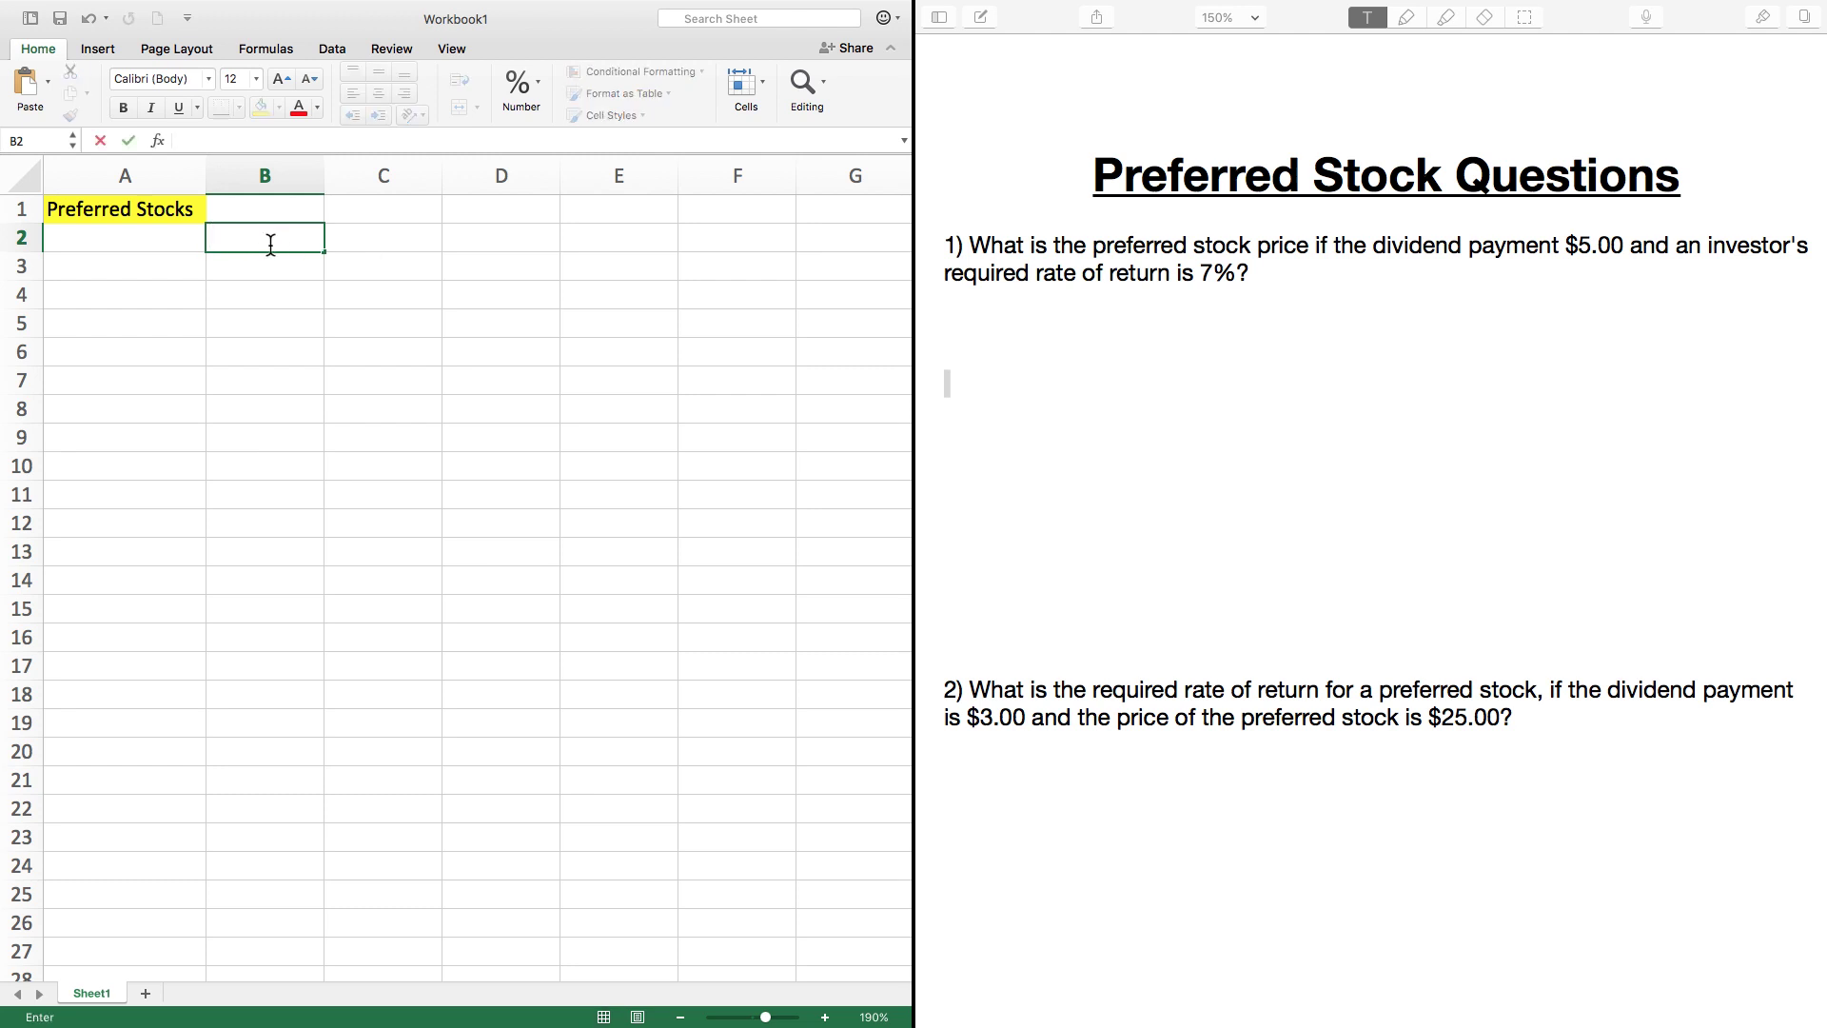
pyautogui.press('BackSpace')
pyautogui.write('O')
pyautogui.press('BackSpace')
pyautogui.write('Pr. Stock Price')
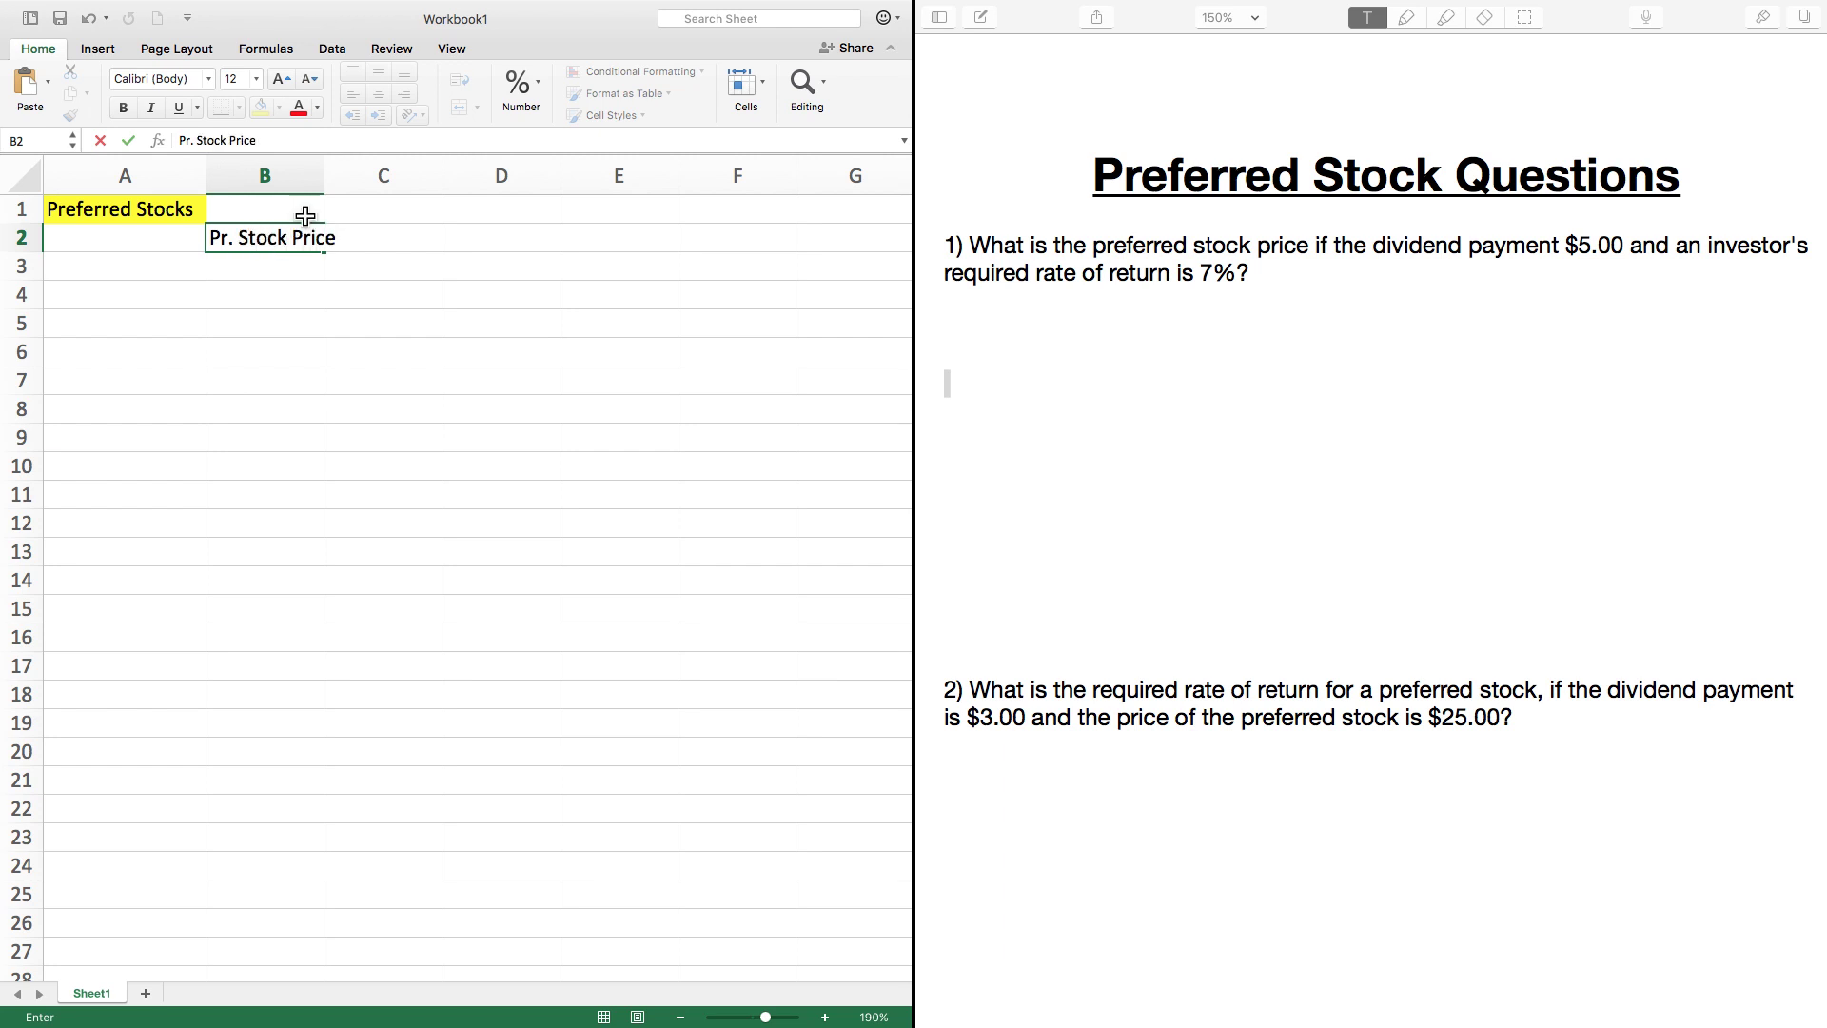
pyautogui.click(276, 175)
pyautogui.doubleClick(324, 175)
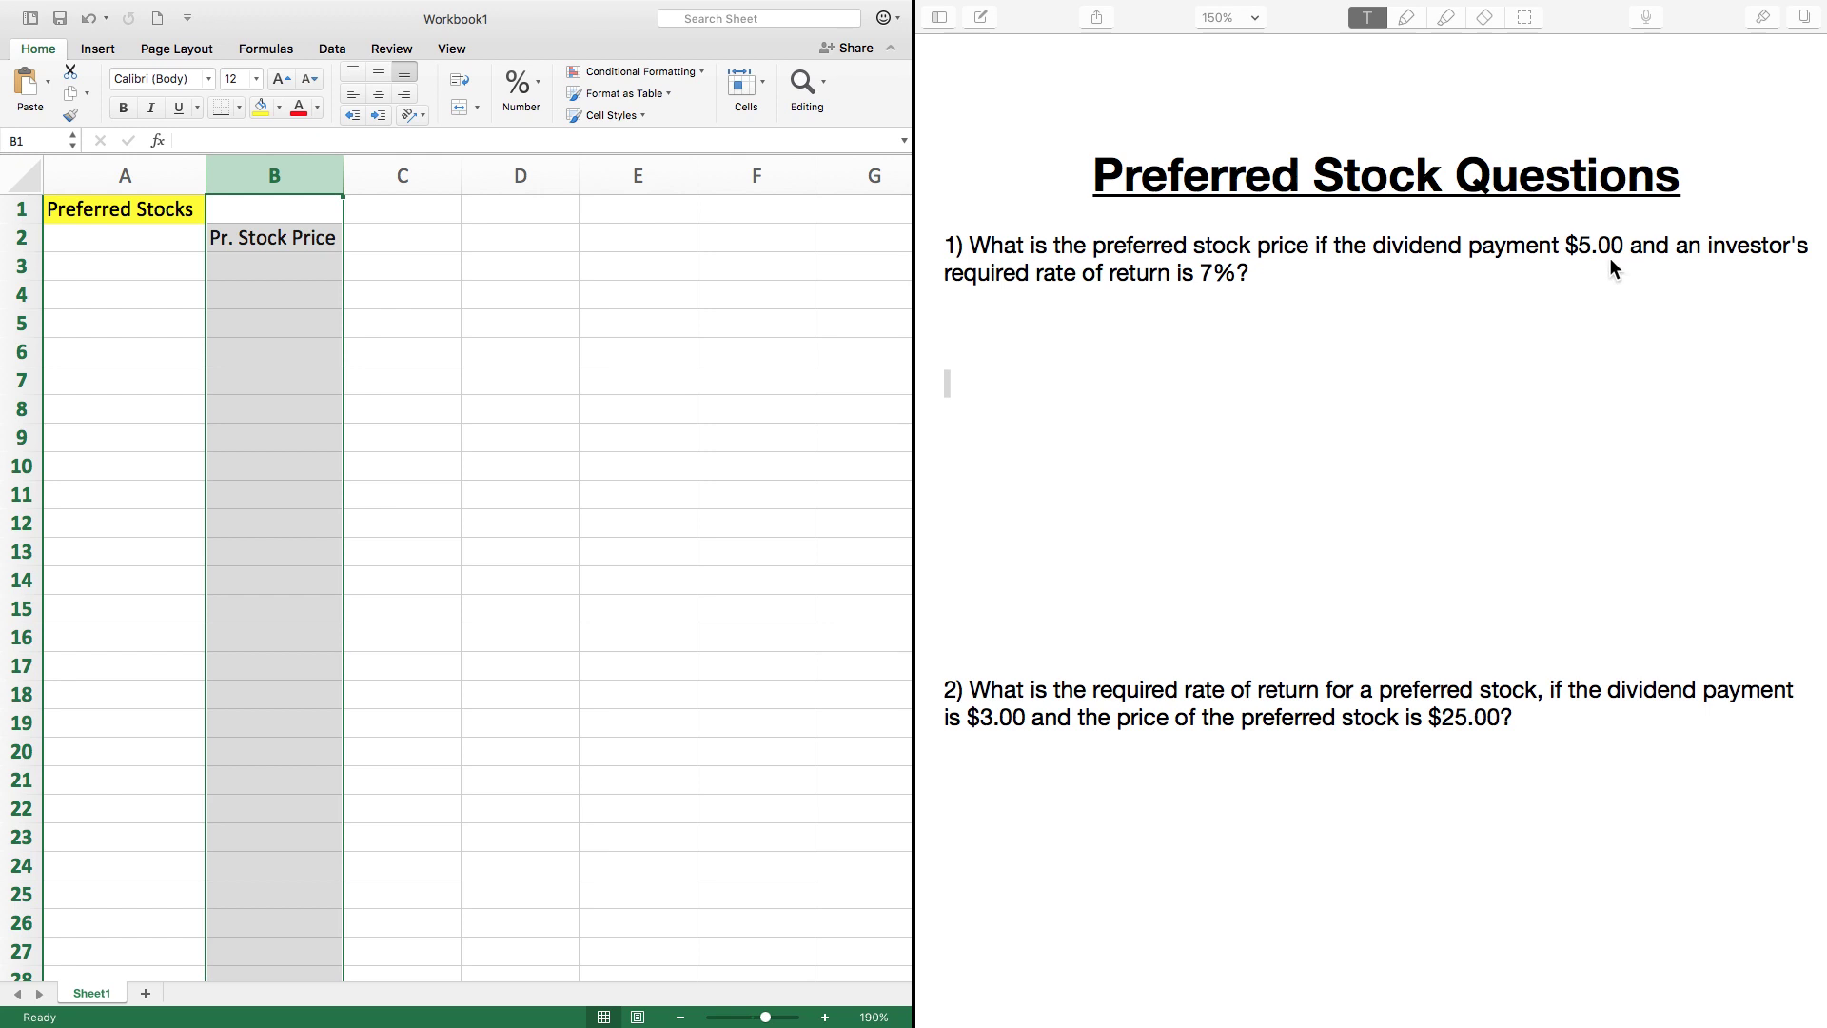
# Step: Enter the title "Data Block" in cell E2
pyautogui.click(530, 237)
pyautogui.click(619, 237)
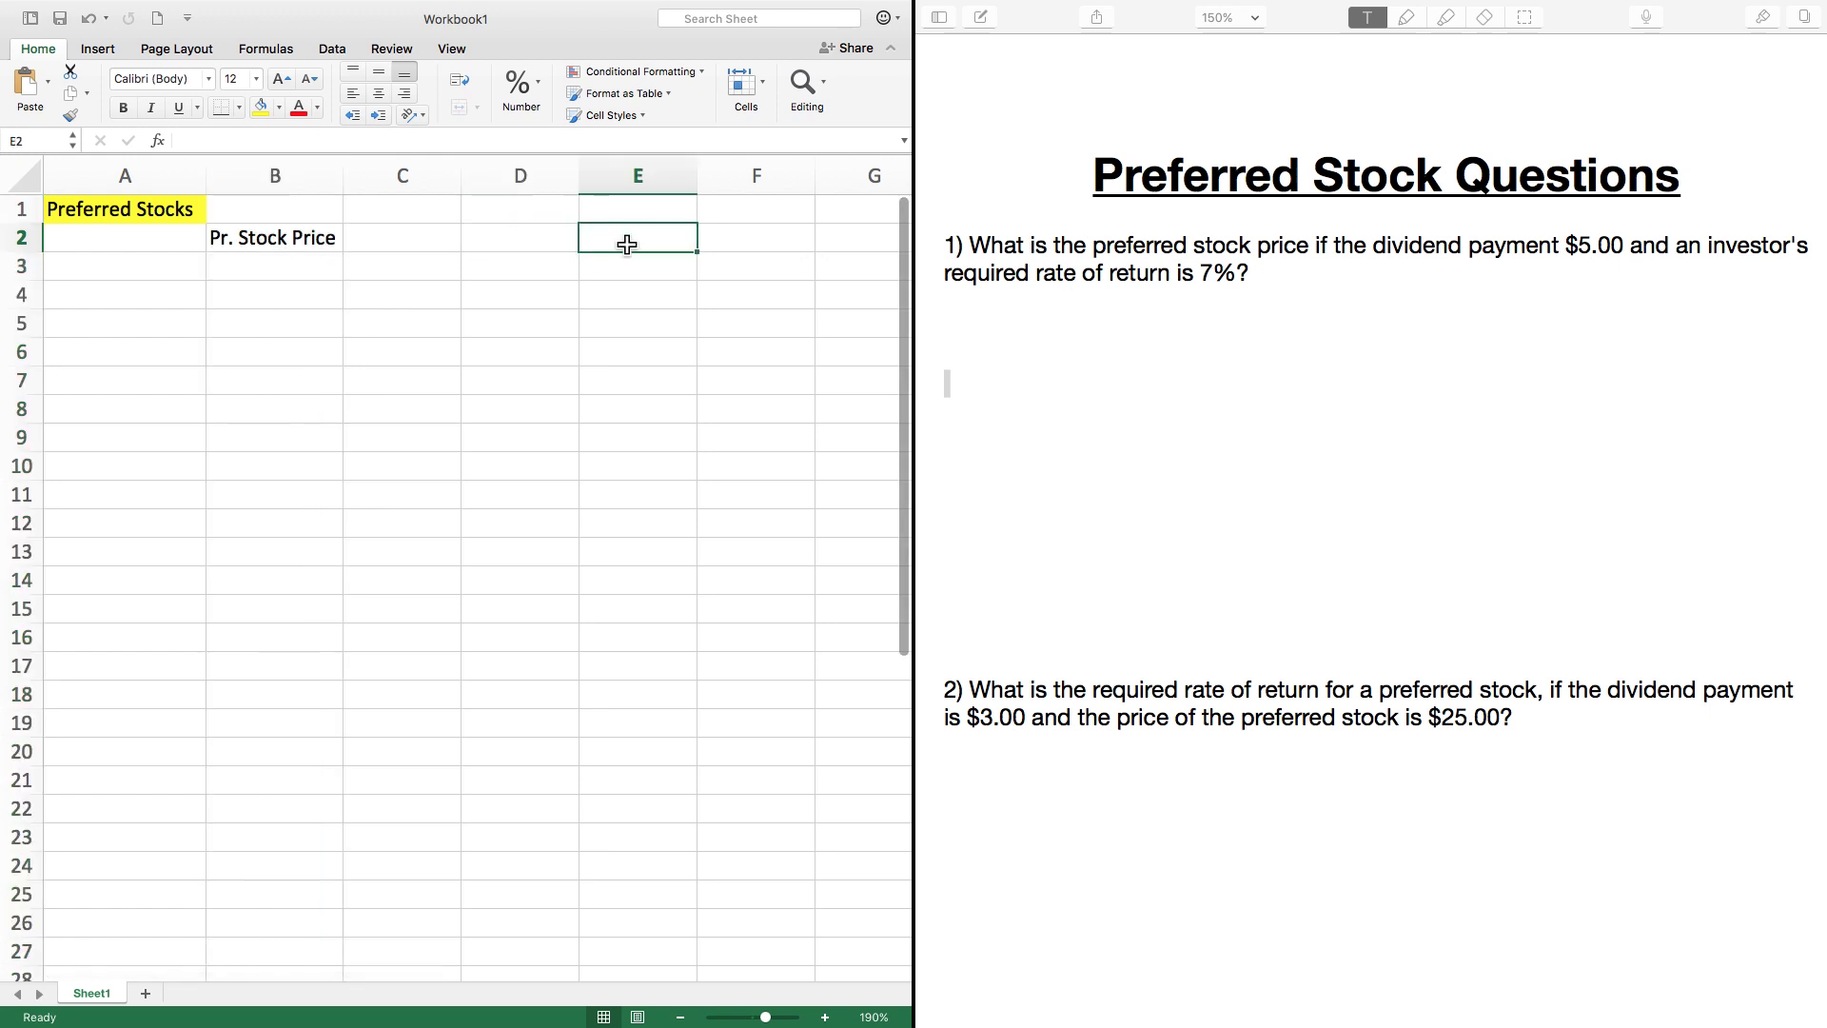
pyautogui.write('Data Blcok')
pyautogui.press('BackSpace')
pyautogui.press('BackSpace')
pyautogui.press('BackSpace')
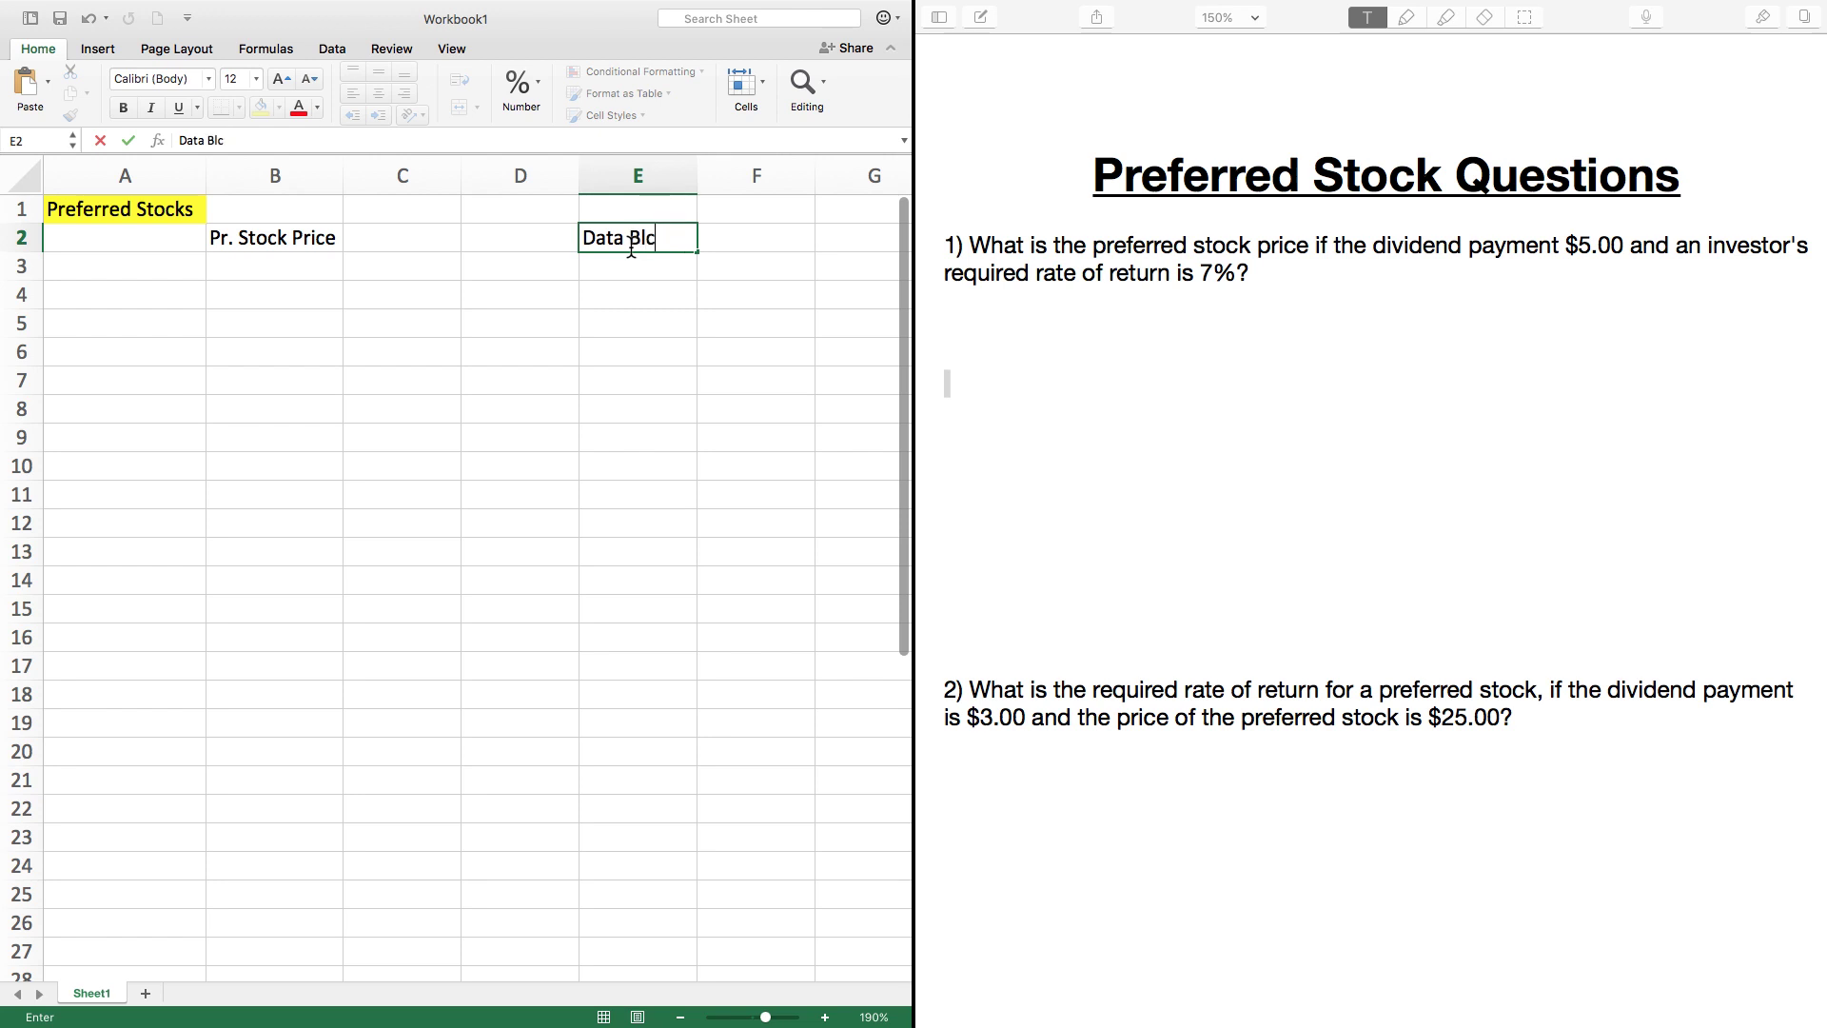
pyautogui.write('cok')
pyautogui.press('BackSpace')
pyautogui.press('BackSpace')
pyautogui.press('BackSpace')
pyautogui.write('ock')
# Step: Merge and centre the "Data Block" title across E2:F2 and give it a thick box border
pyautogui.moveTo(628, 240); pyautogui.dragTo(747, 229)
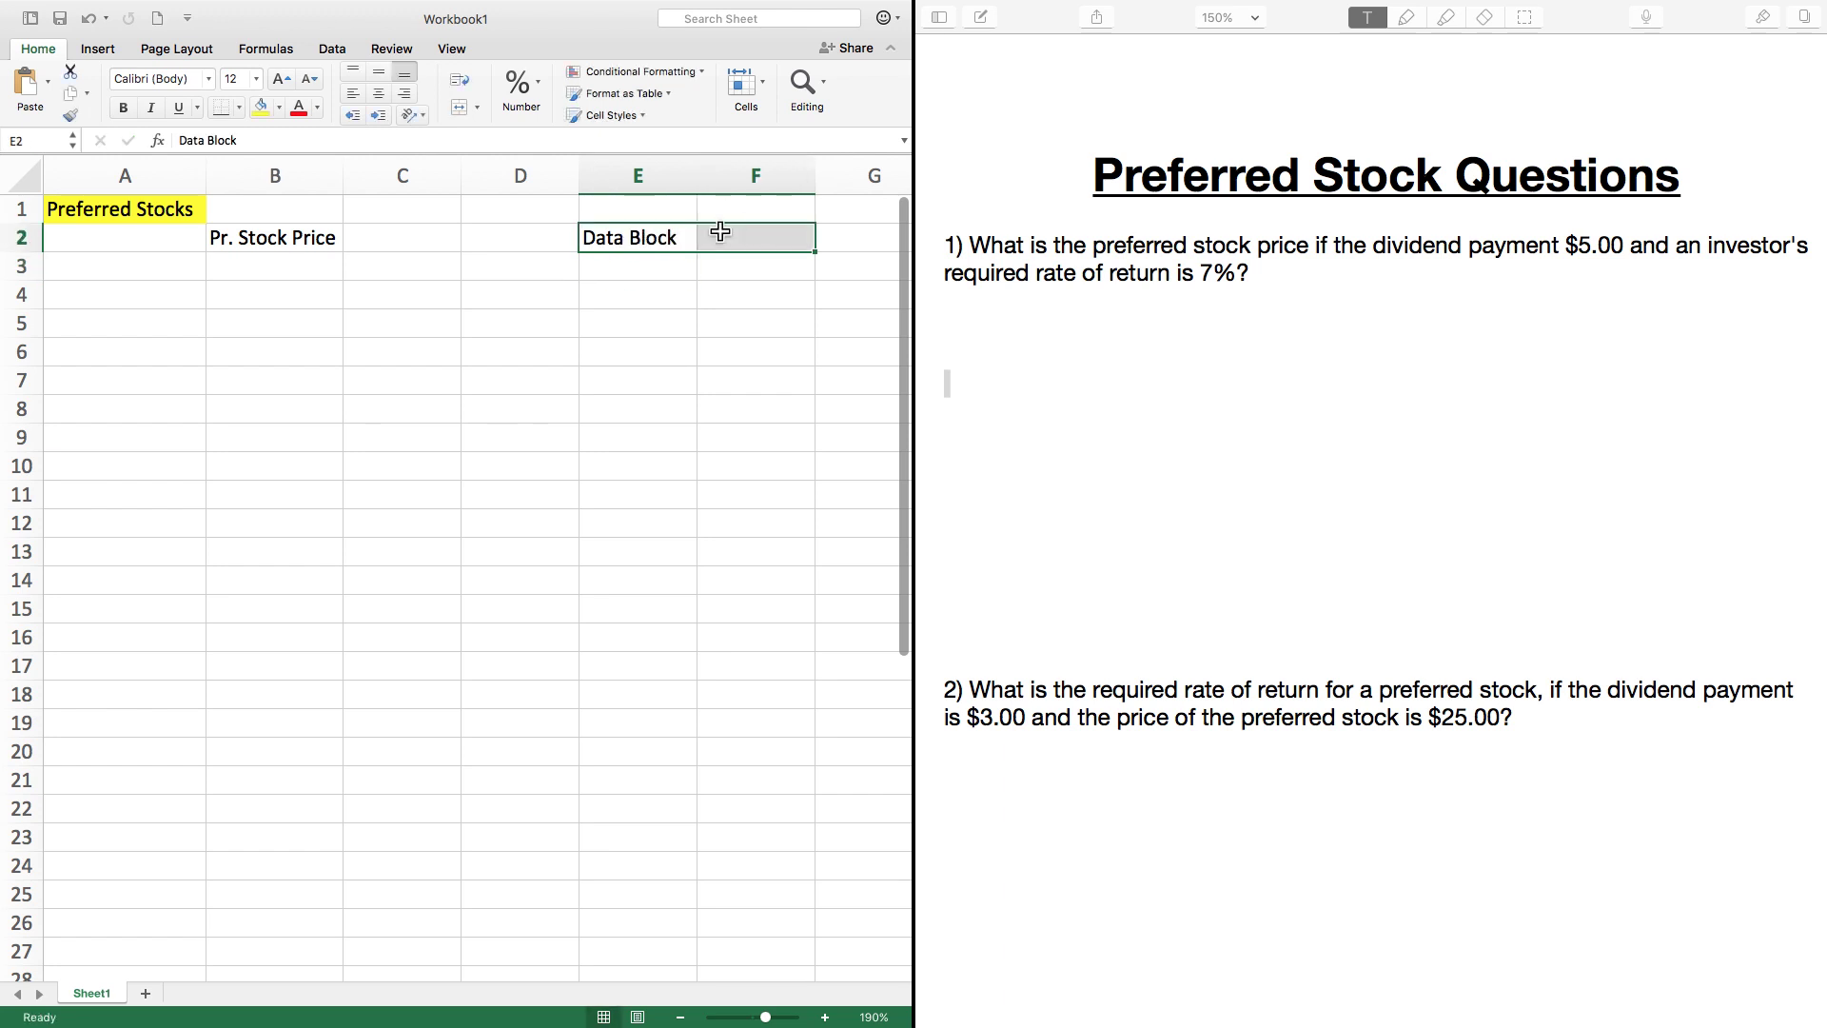
pyautogui.click(455, 107)
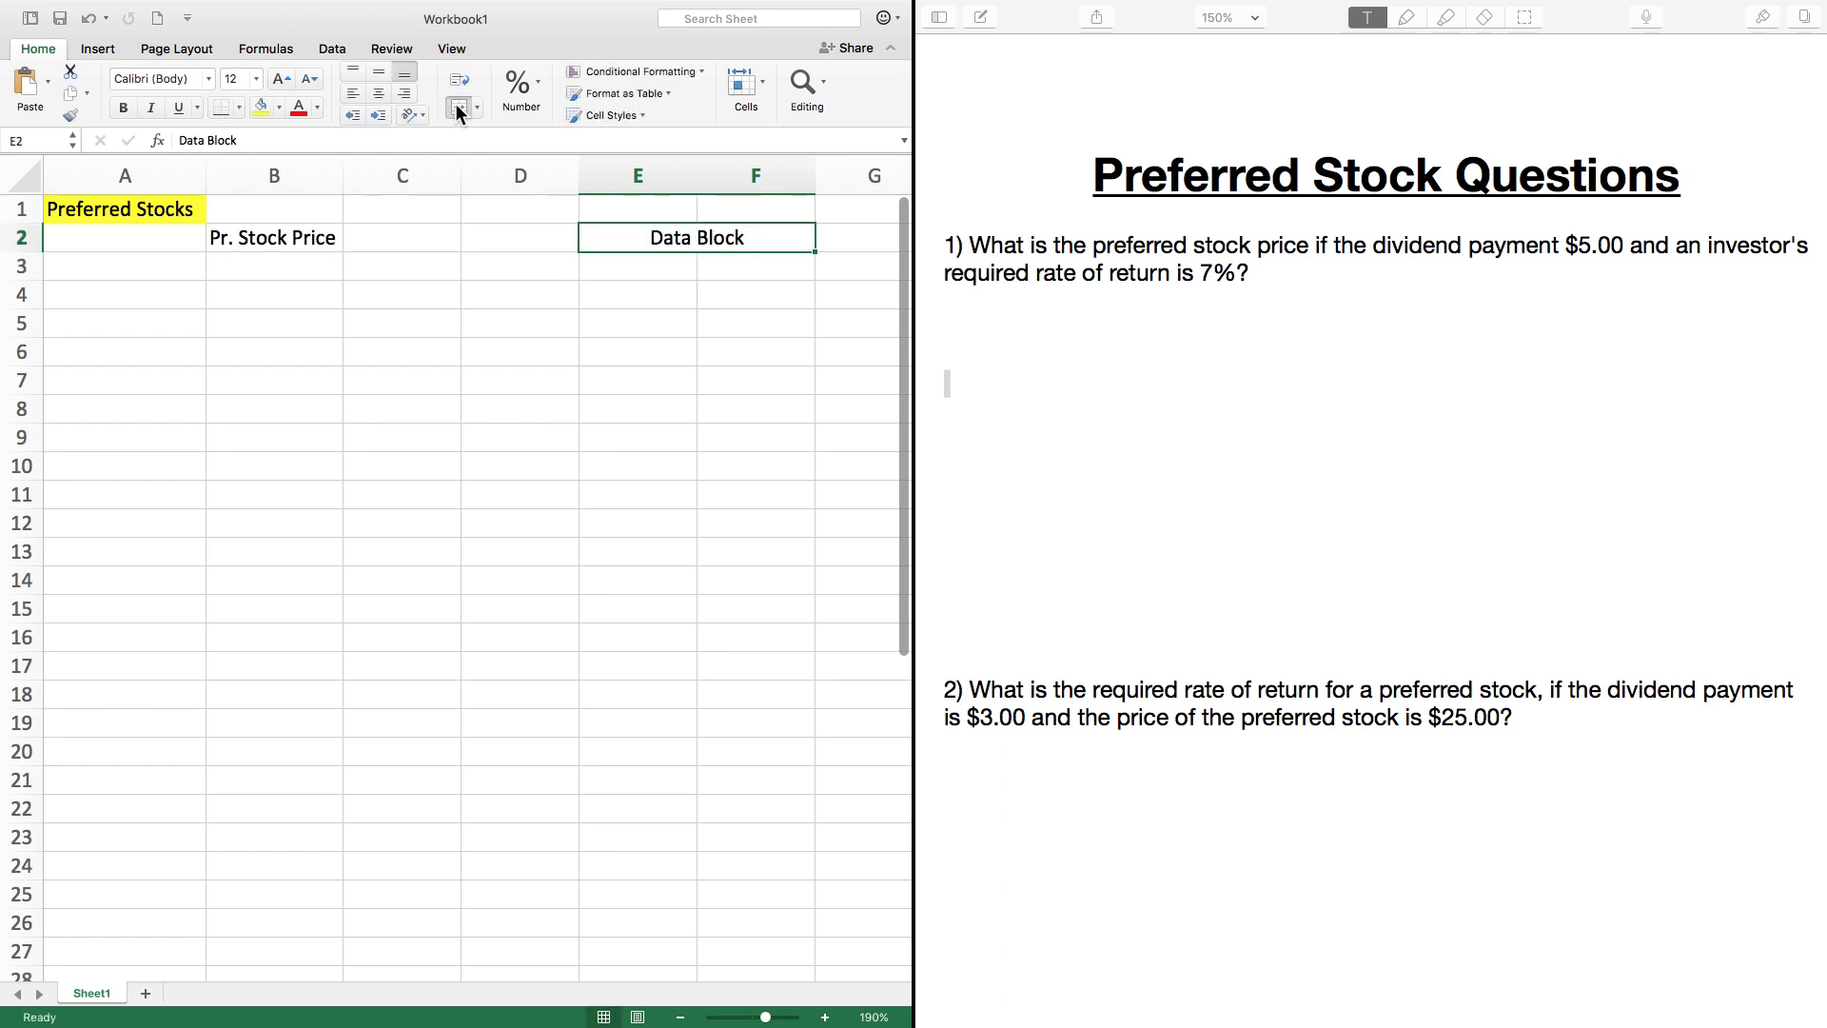
pyautogui.click(239, 107)
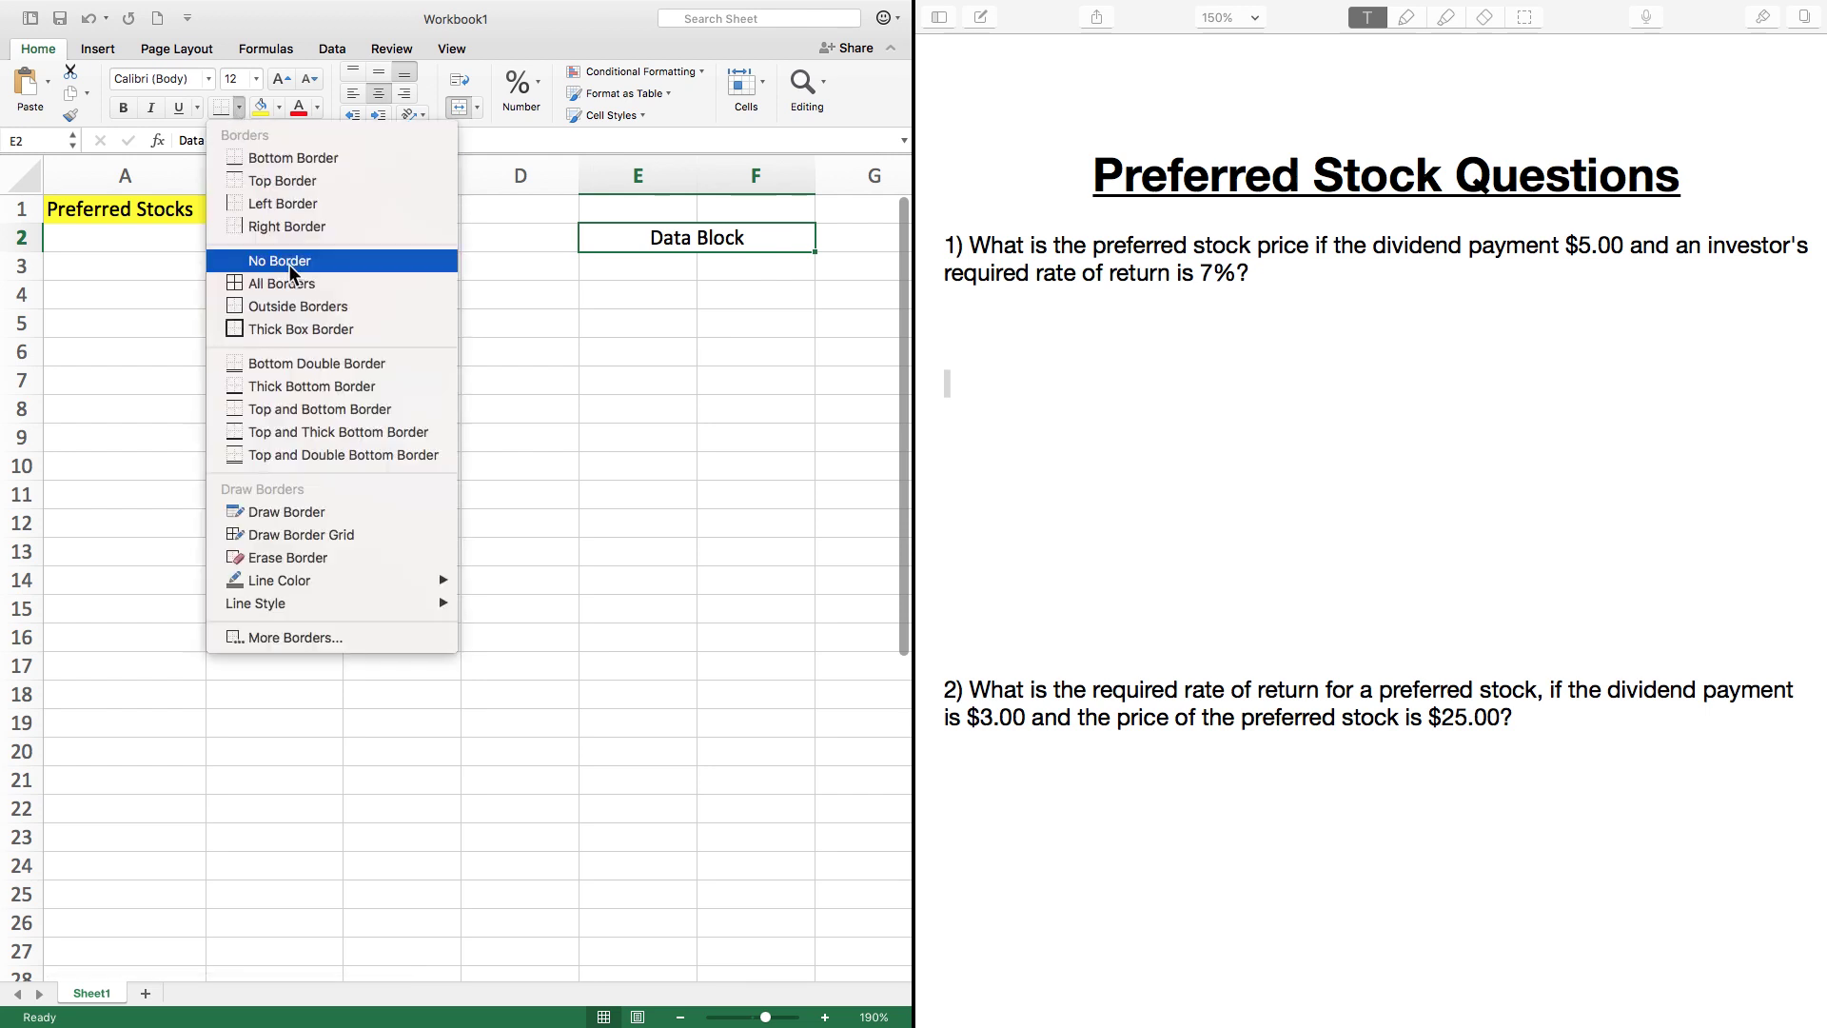
pyautogui.click(299, 332)
# Step: Fill the merged "Data Block" title cell with the lightest blue theme colour
pyautogui.click(724, 278)
pyautogui.click(701, 245)
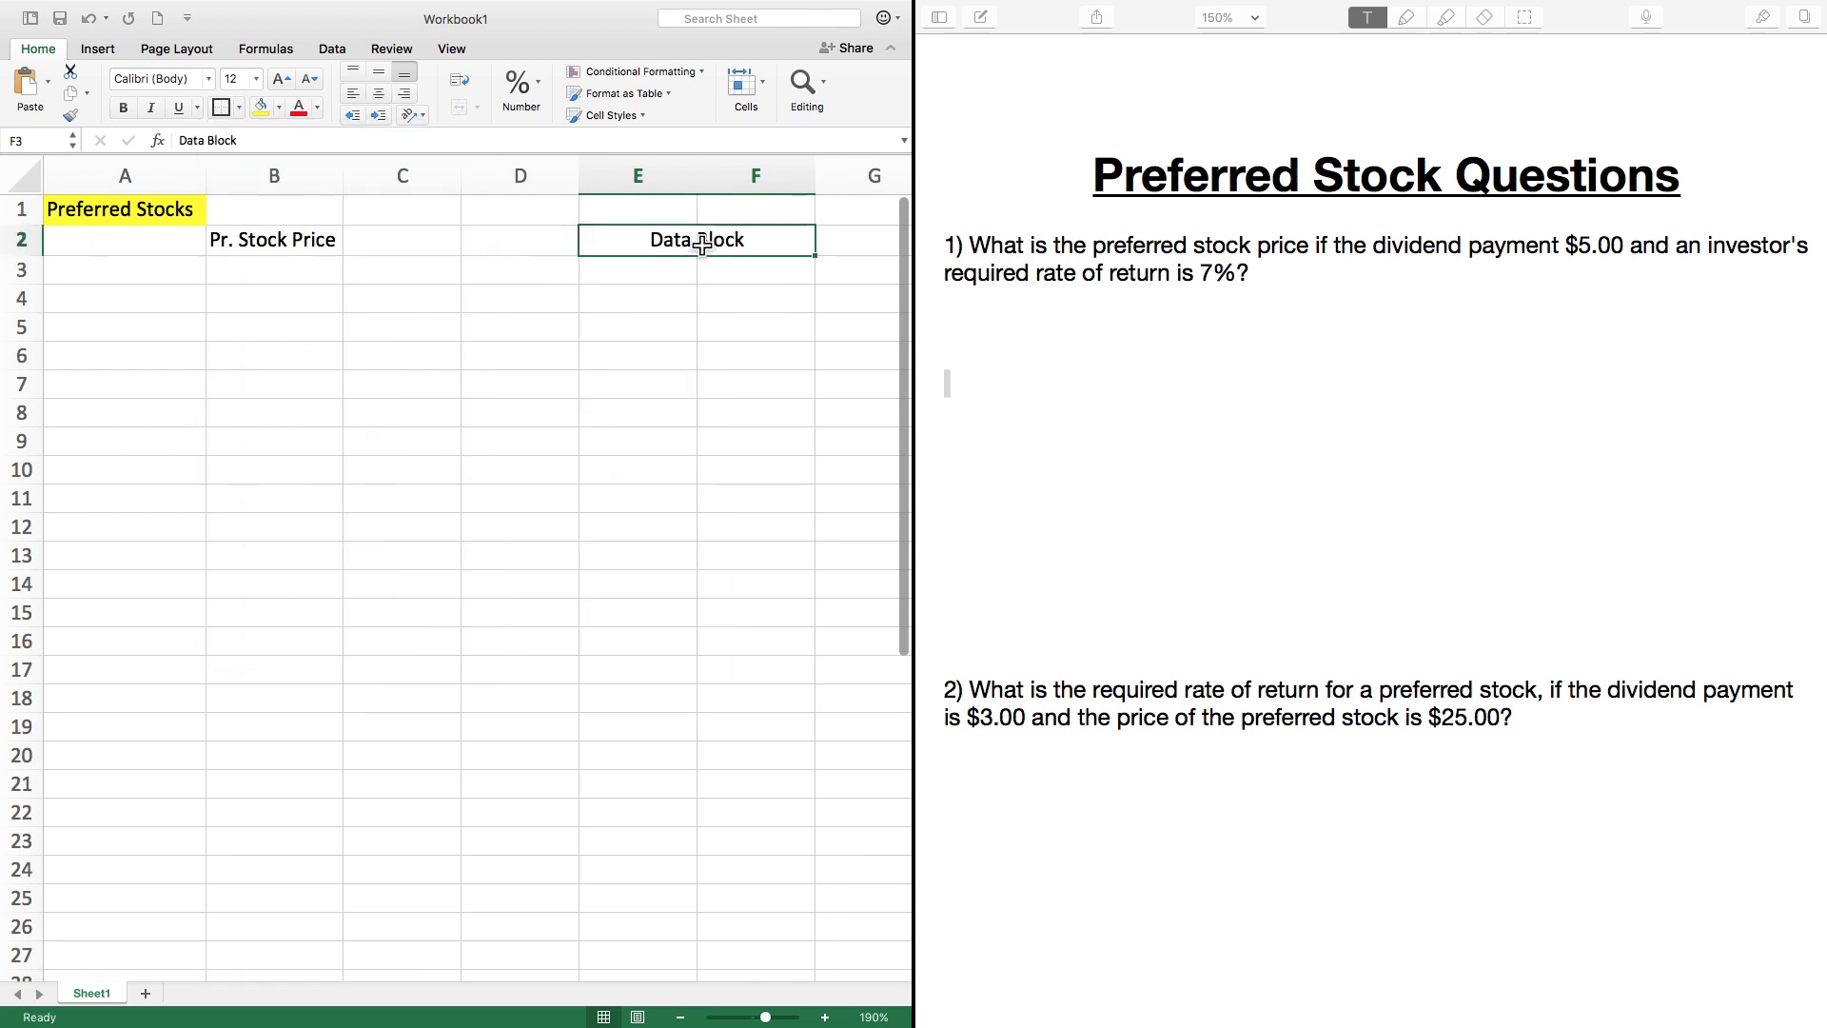
pyautogui.click(278, 108)
pyautogui.click(328, 213)
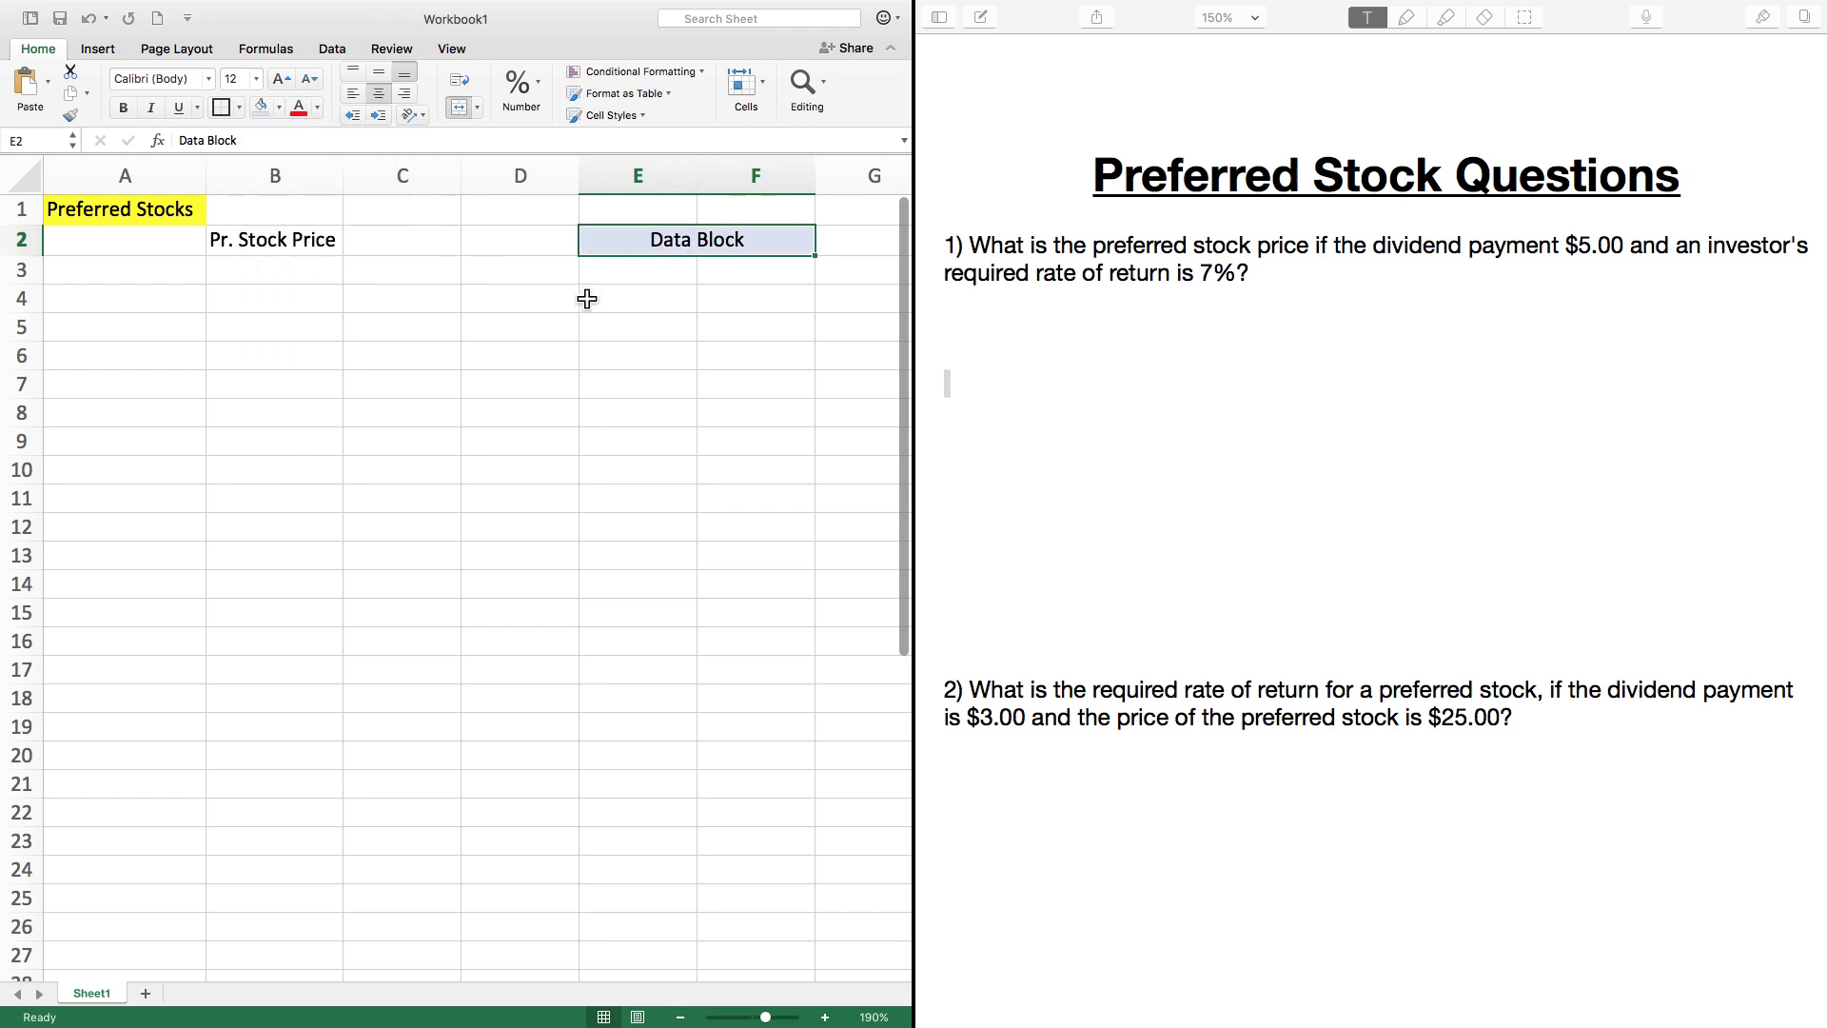
# Step: Enter the labels "Dividend Payment" in E3 and "Rate return" in E4, and widen column E to fit them
pyautogui.click(674, 319)
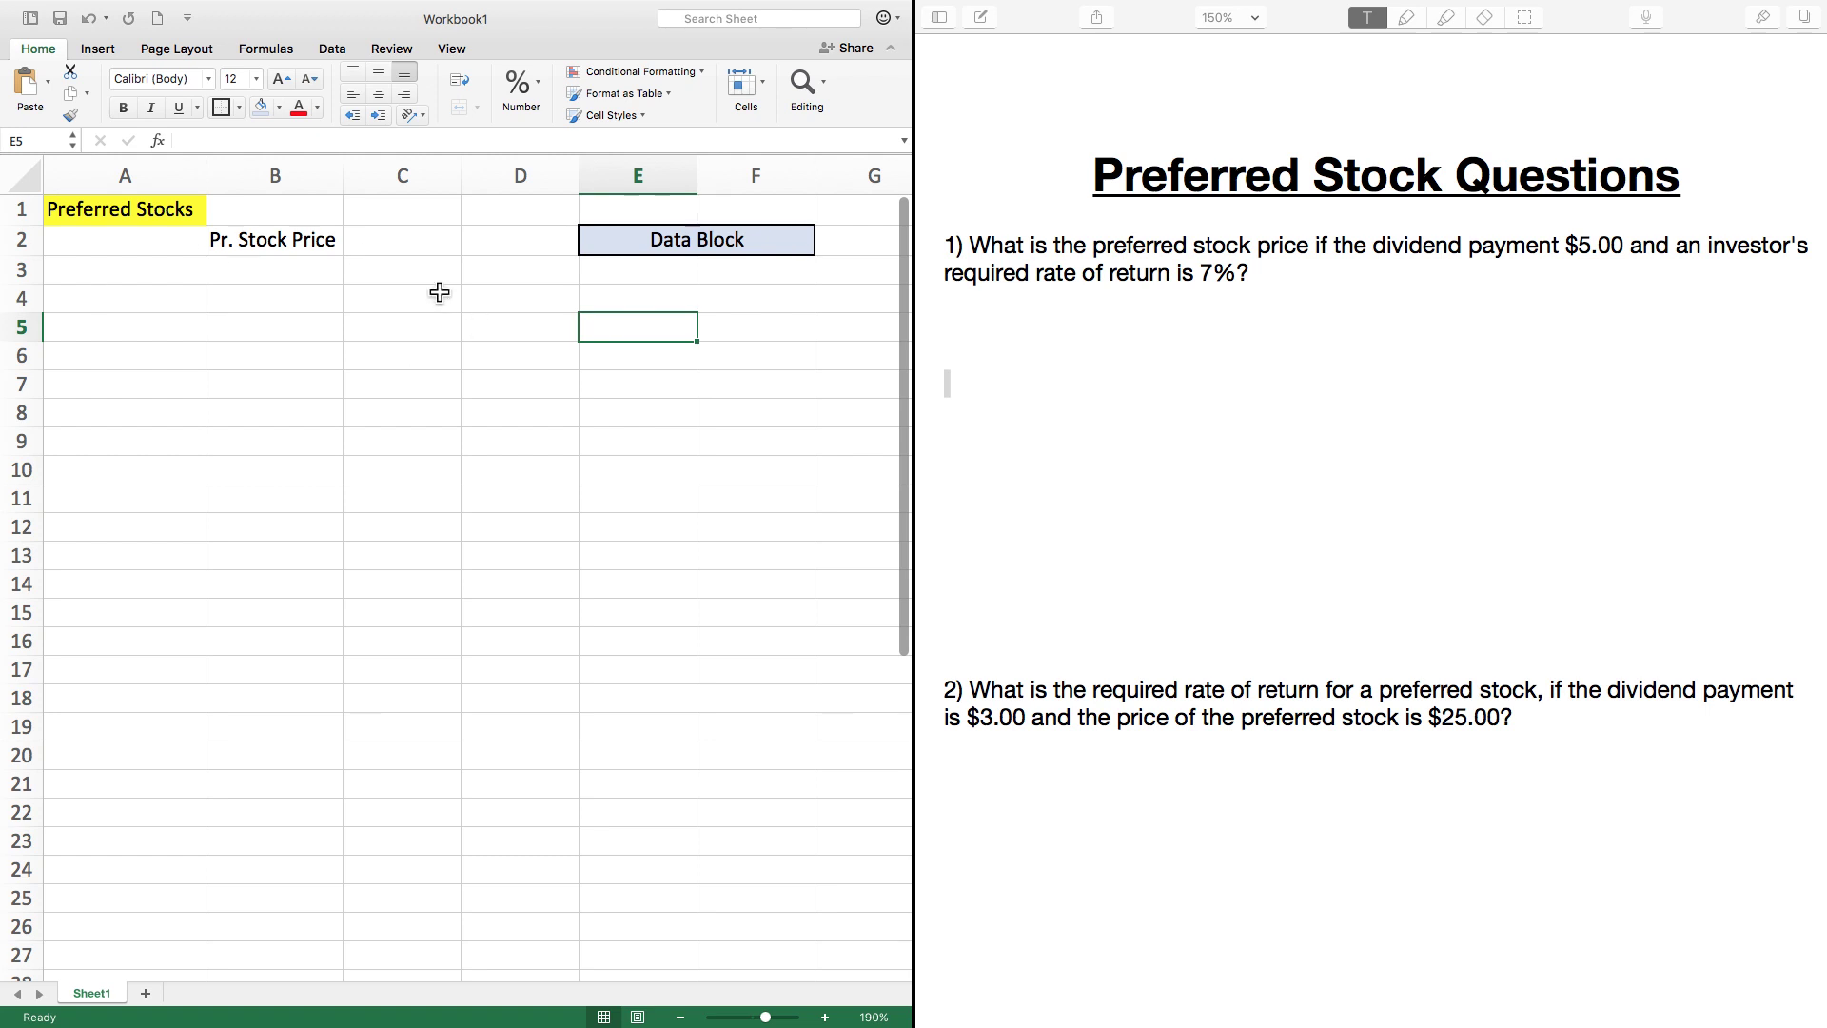
pyautogui.click(682, 278)
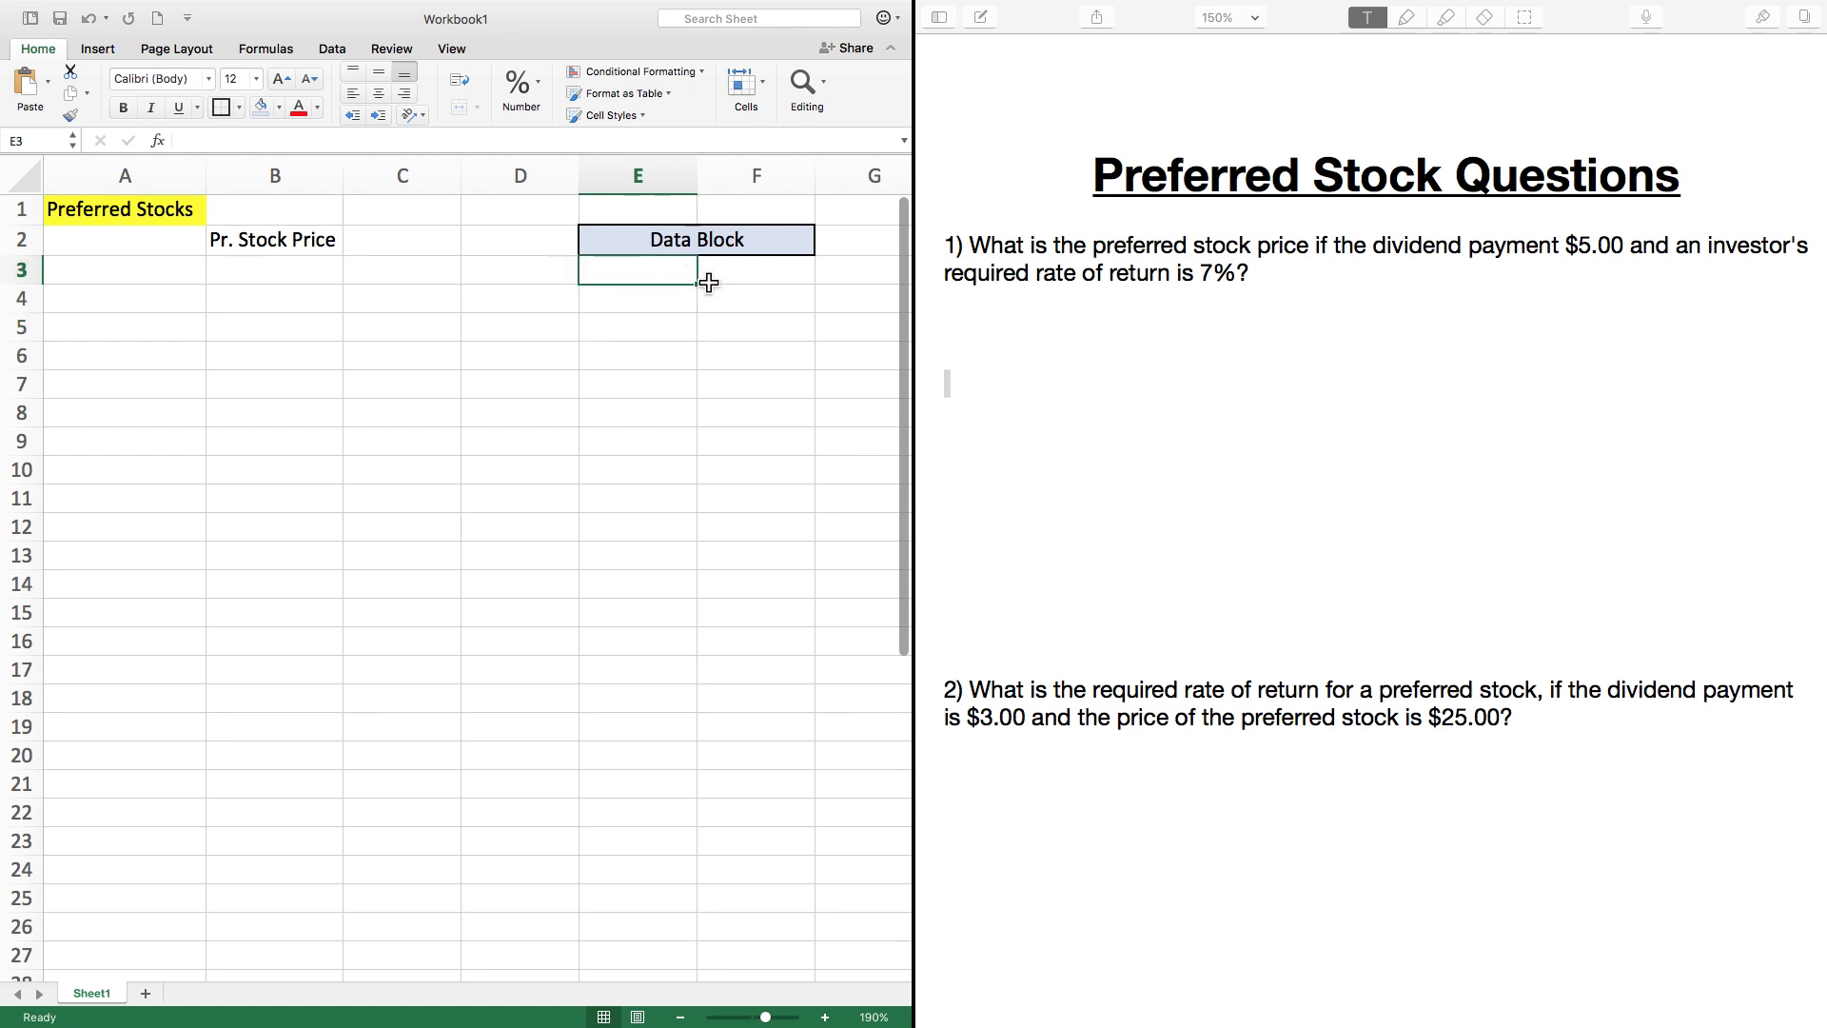
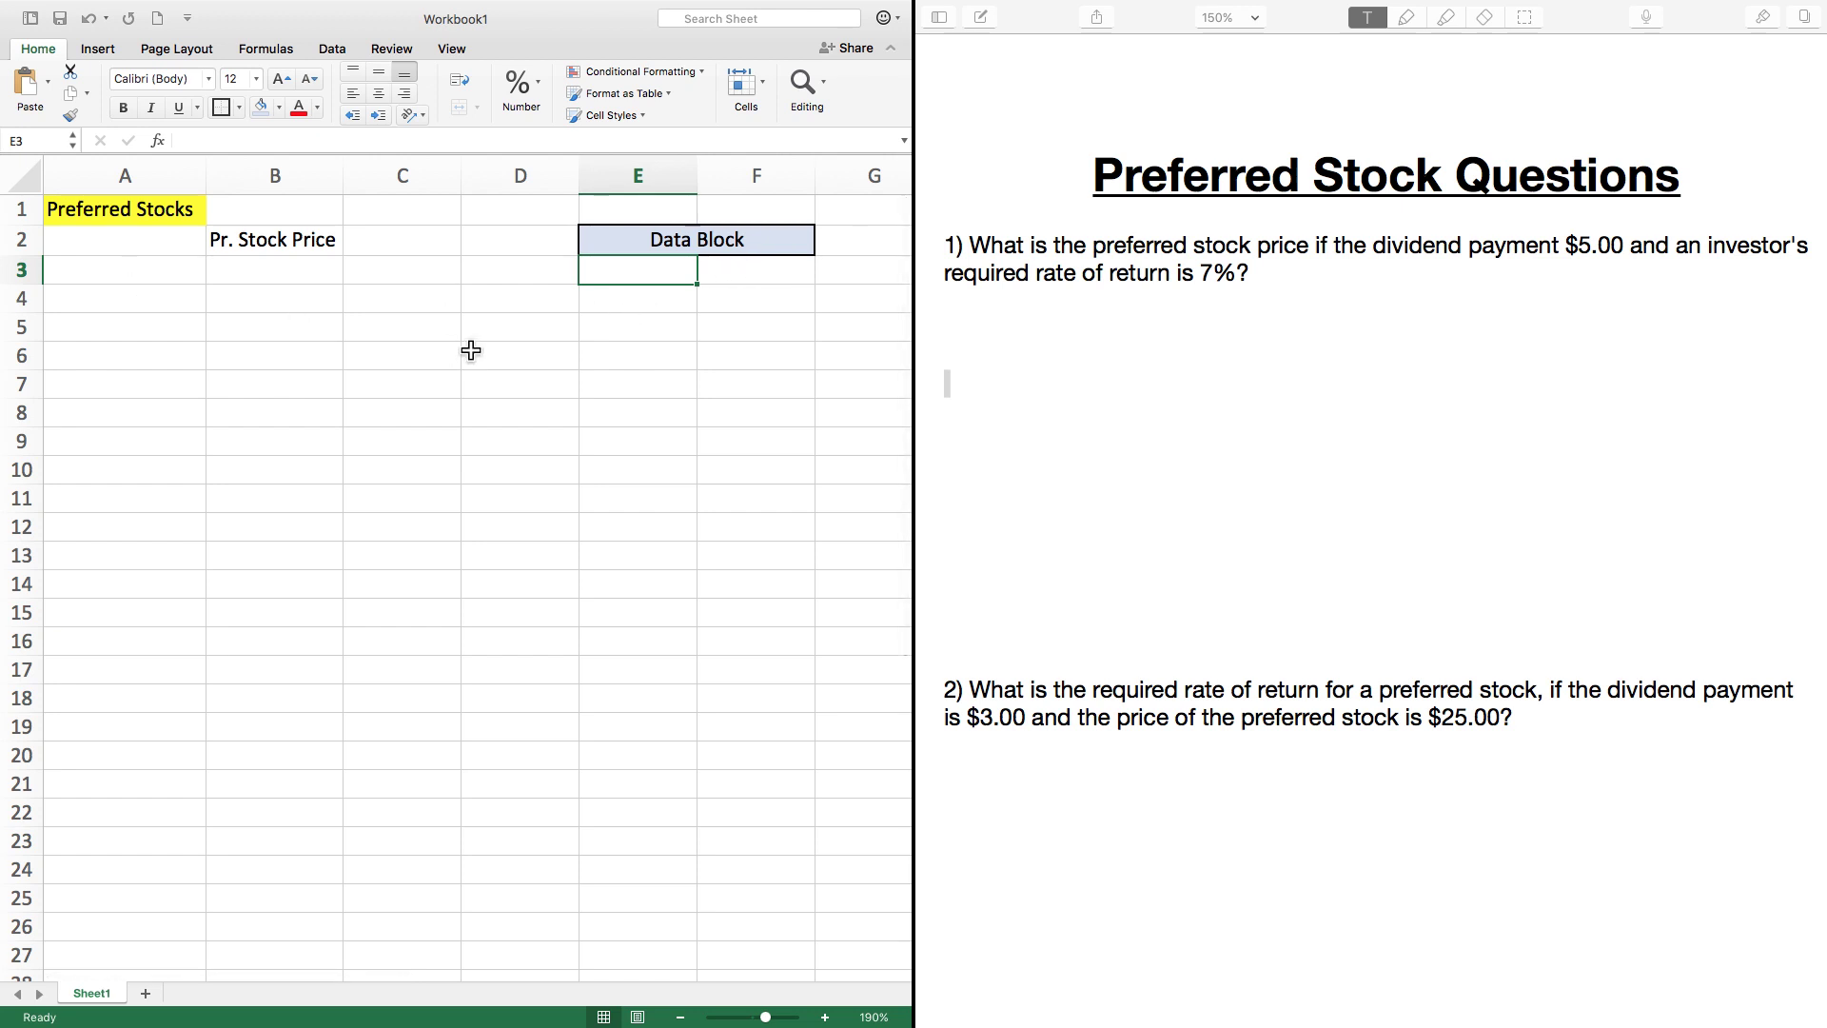
pyautogui.write('Dividend Pay')
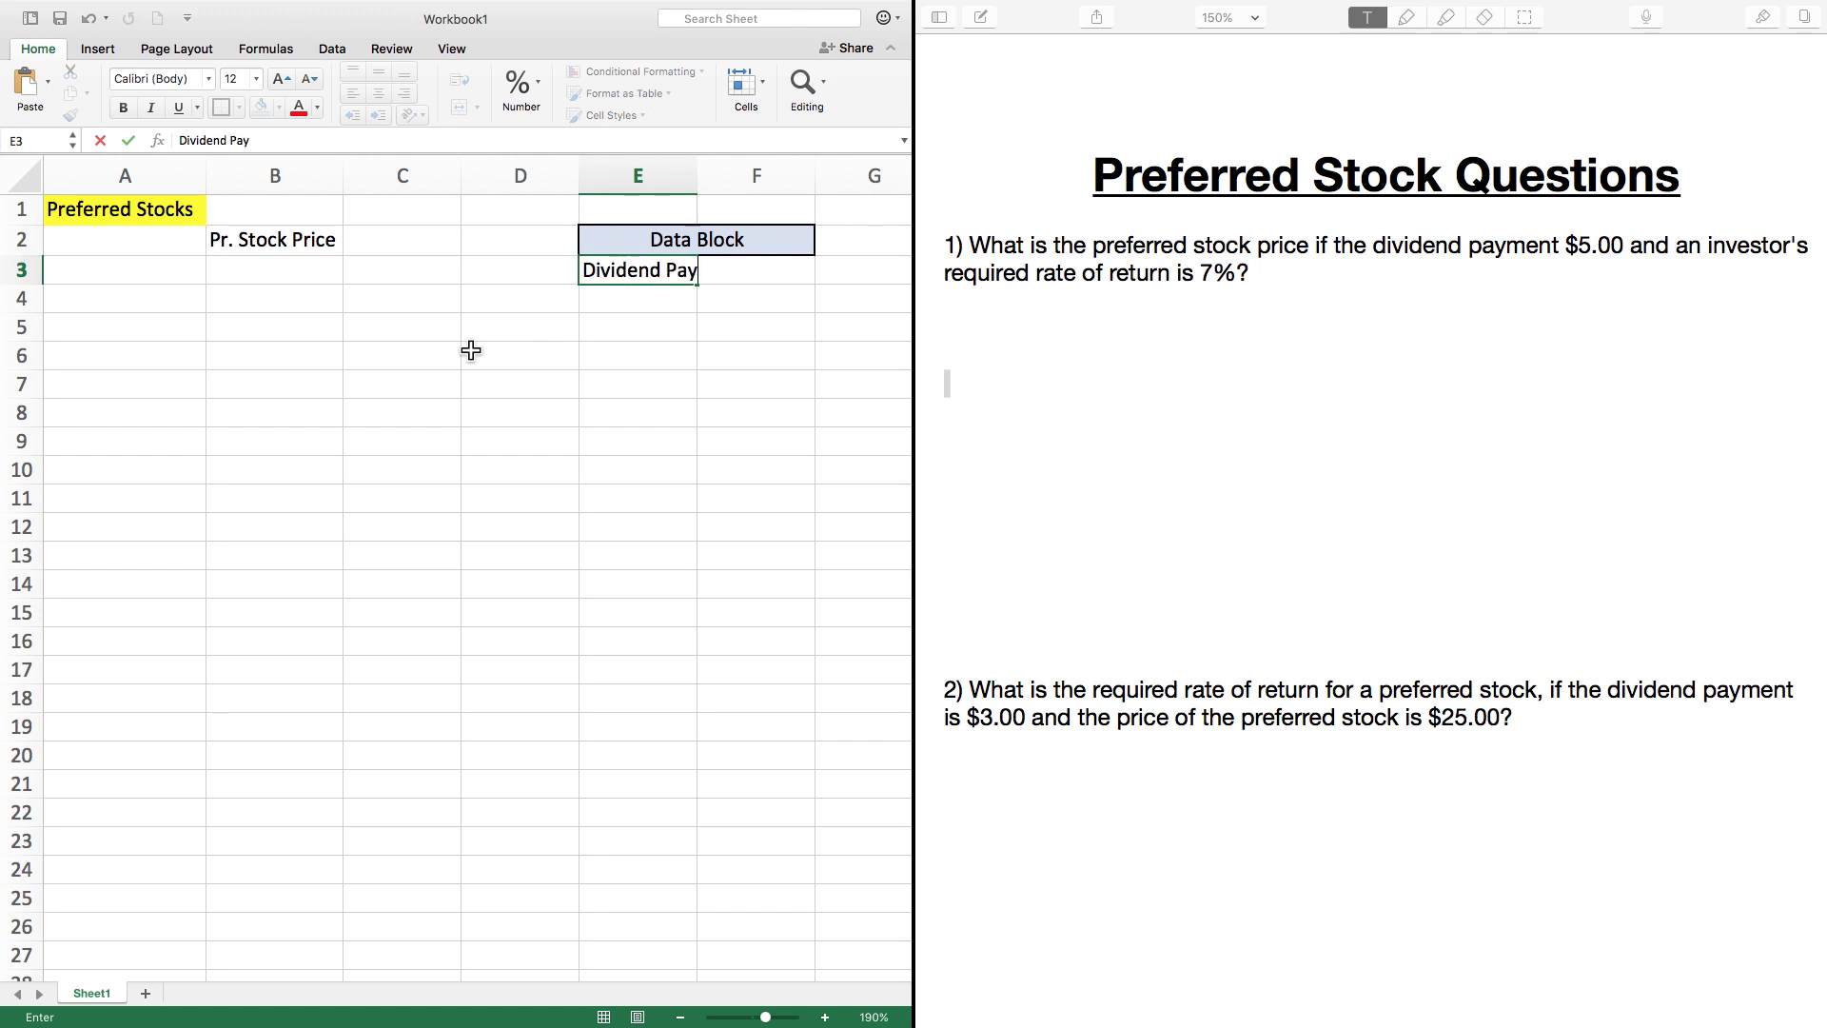
pyautogui.write('ment')
pyautogui.press('Return')
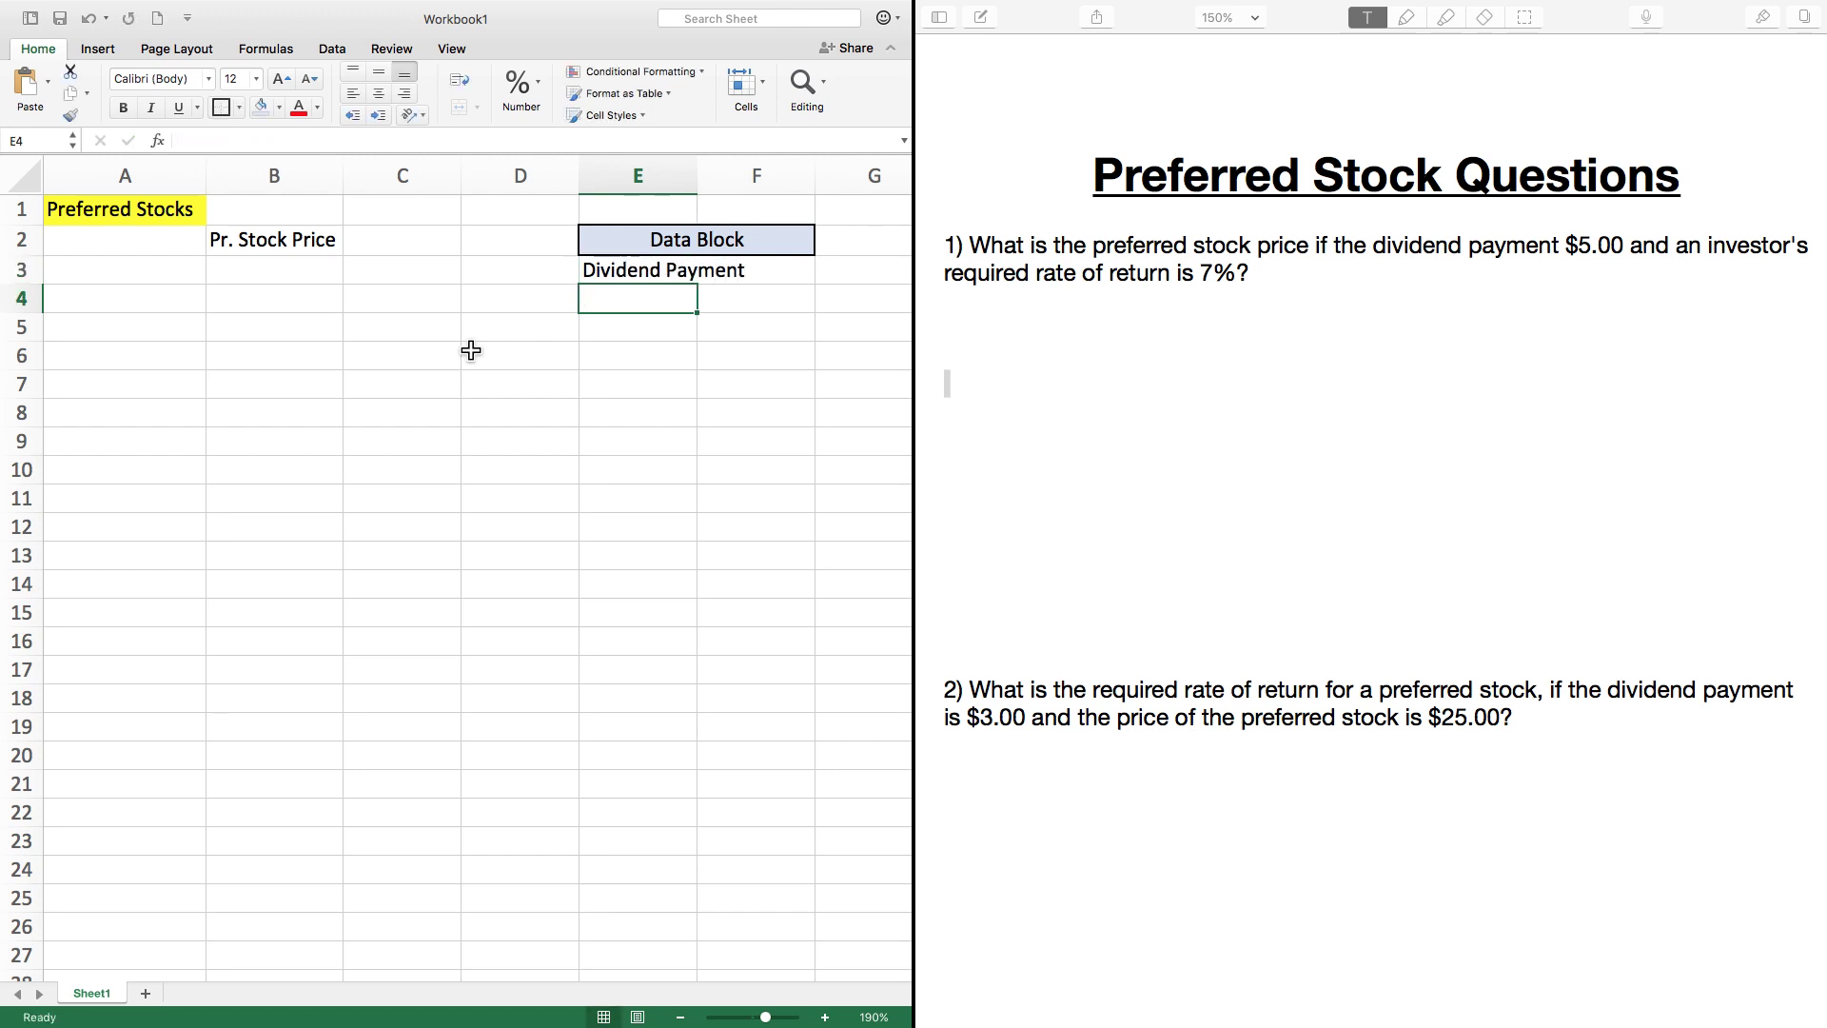
pyautogui.write('Rate')
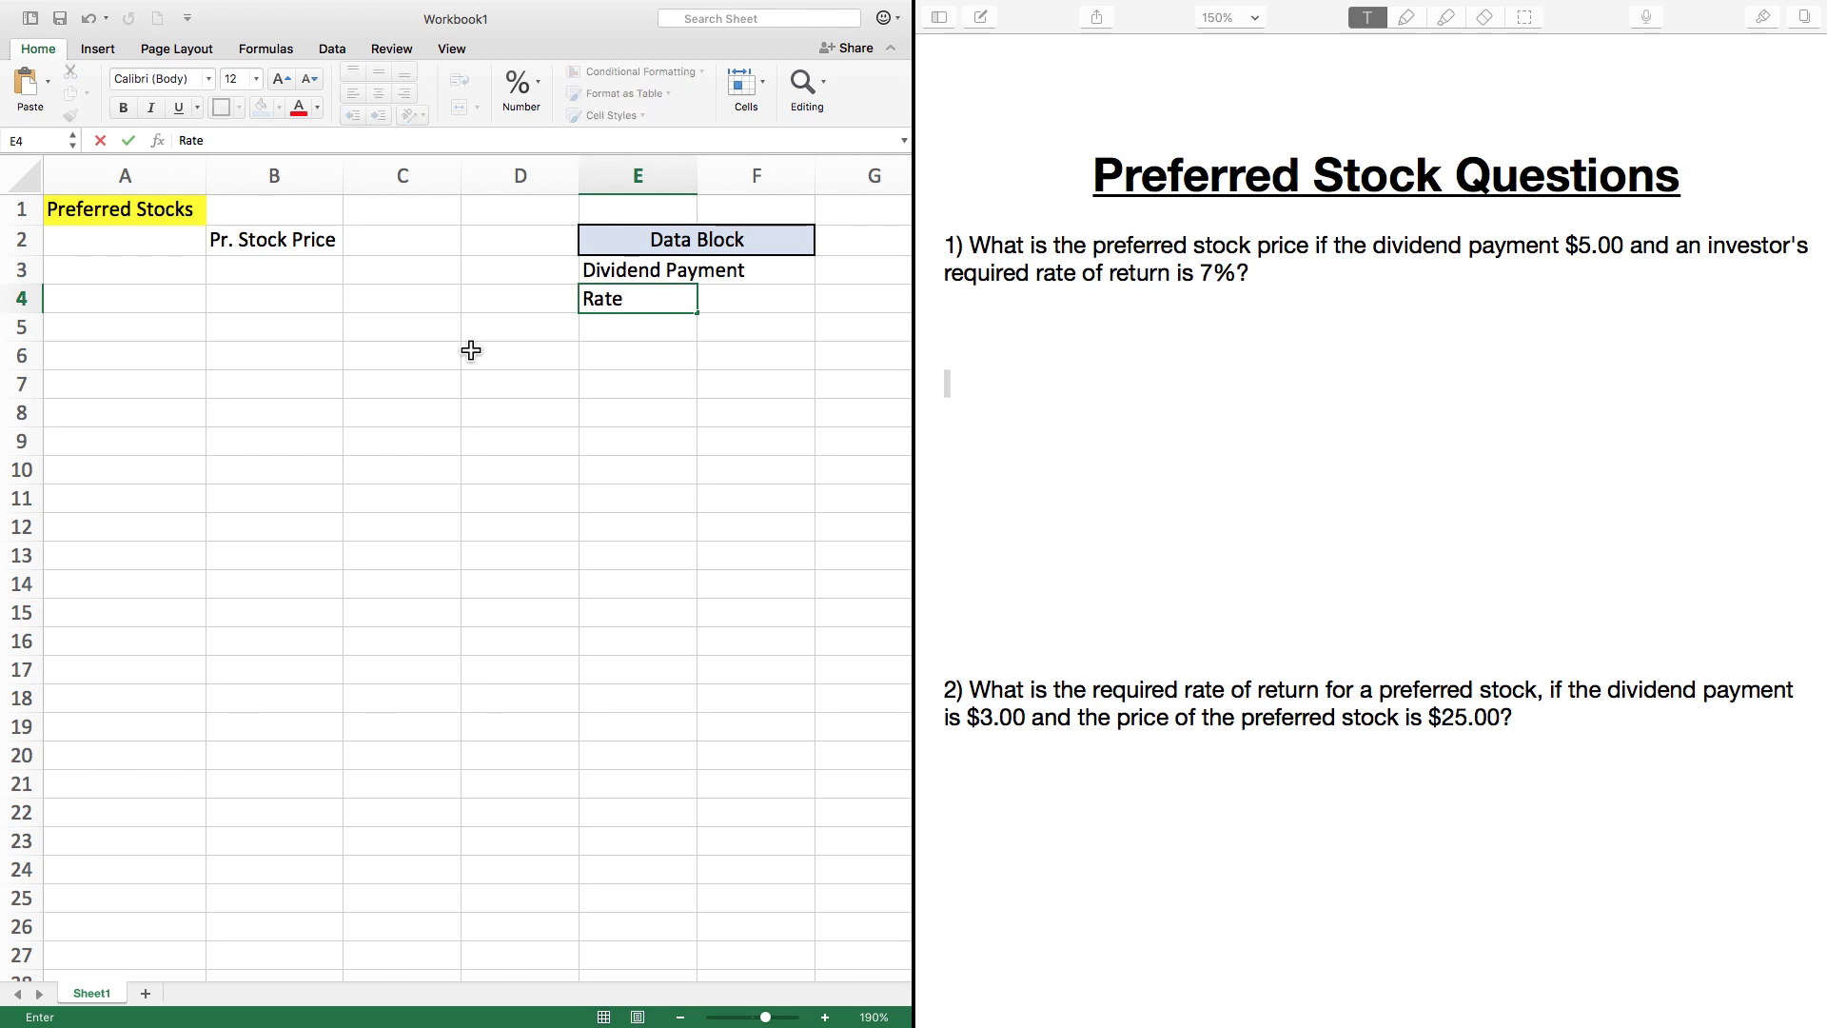
pyautogui.write(' return')
pyautogui.press('Tab')
pyautogui.moveTo(697, 175); pyautogui.dragTo(752, 175)
# Step: Enter $5.00 as the dividend payment in F3 and 7% as the rate of return in F4
pyautogui.click(779, 269)
pyautogui.write('5$')
pyautogui.press('Return')
pyautogui.press('Up')
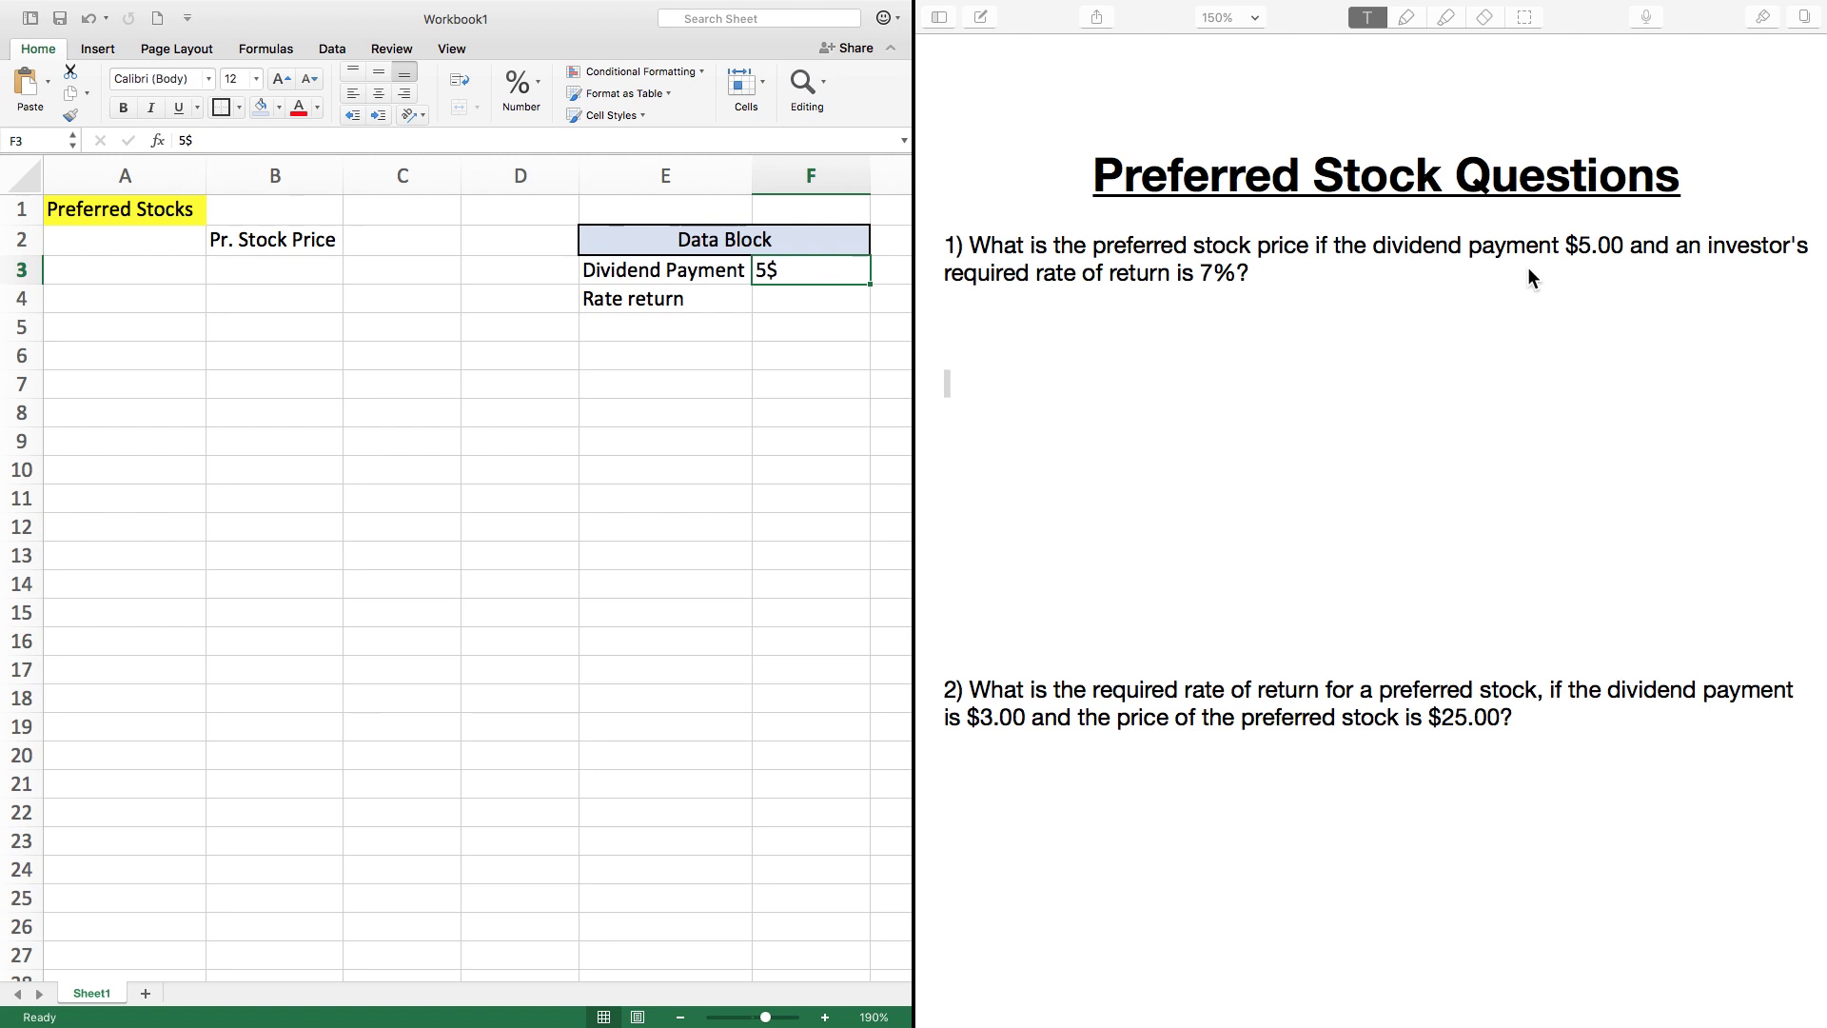
pyautogui.write('$5')
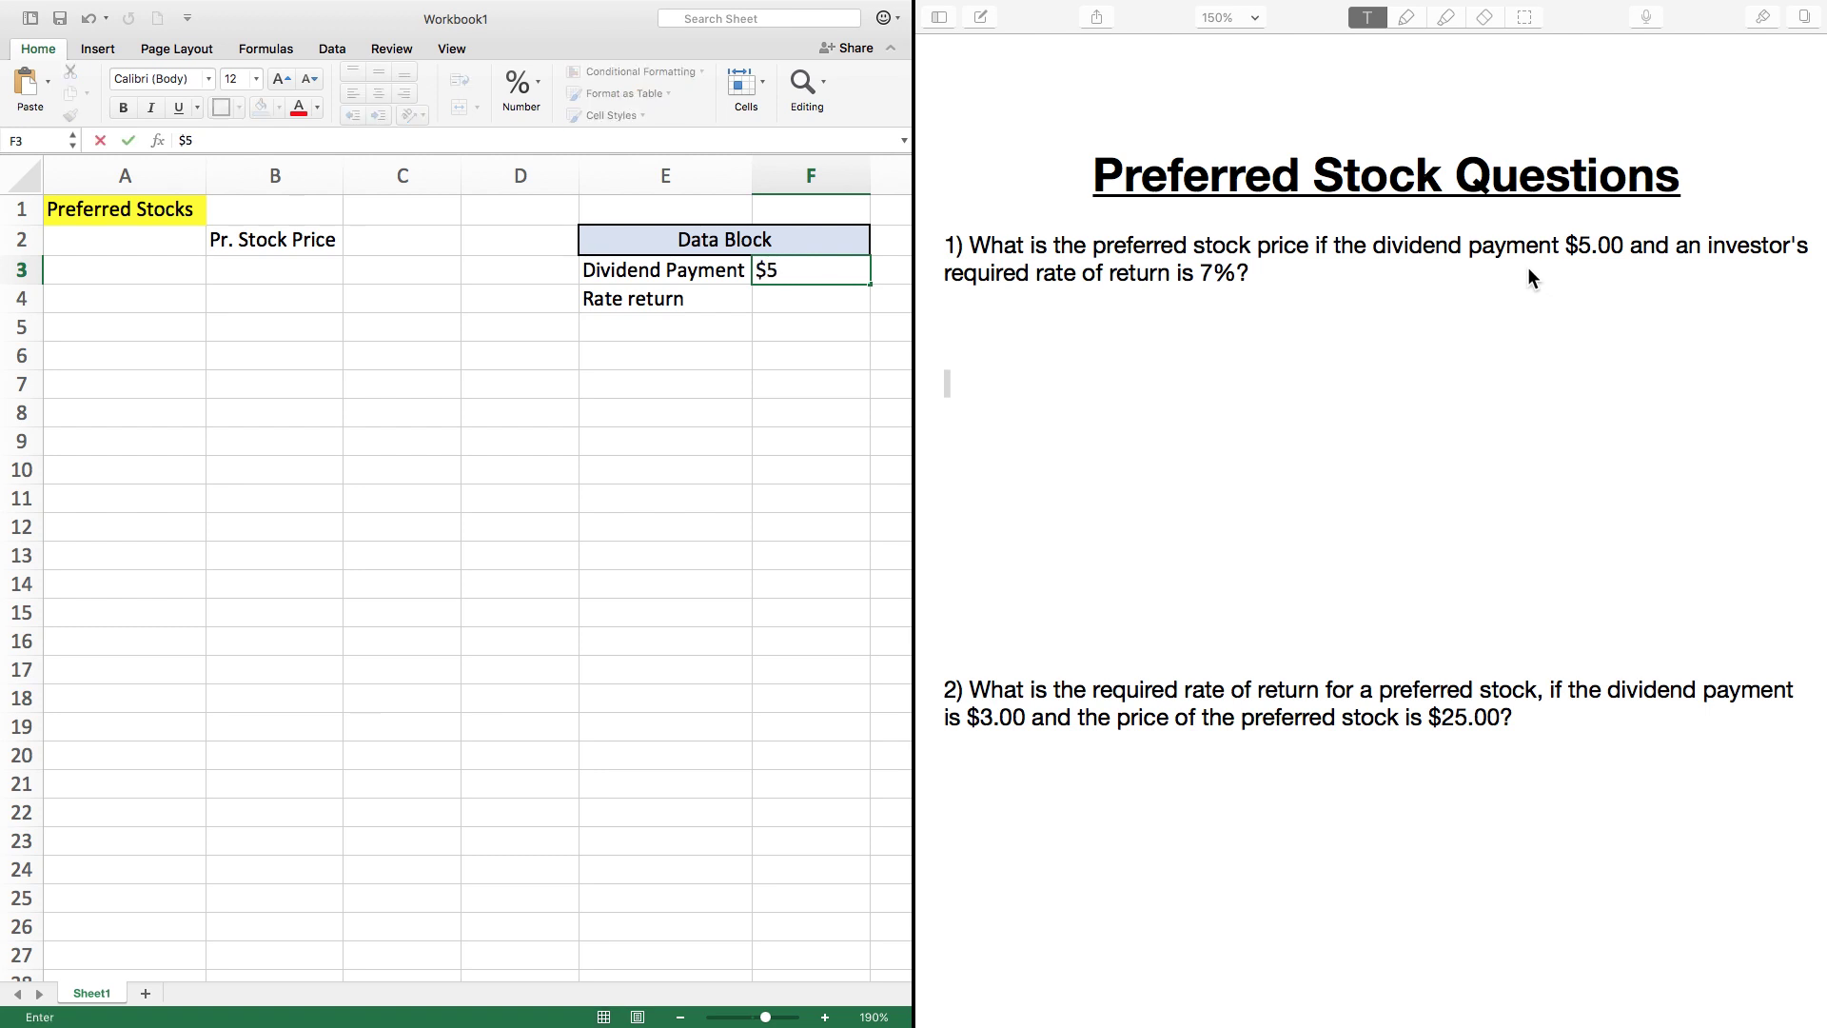
pyautogui.write('.00')
pyautogui.press('Return')
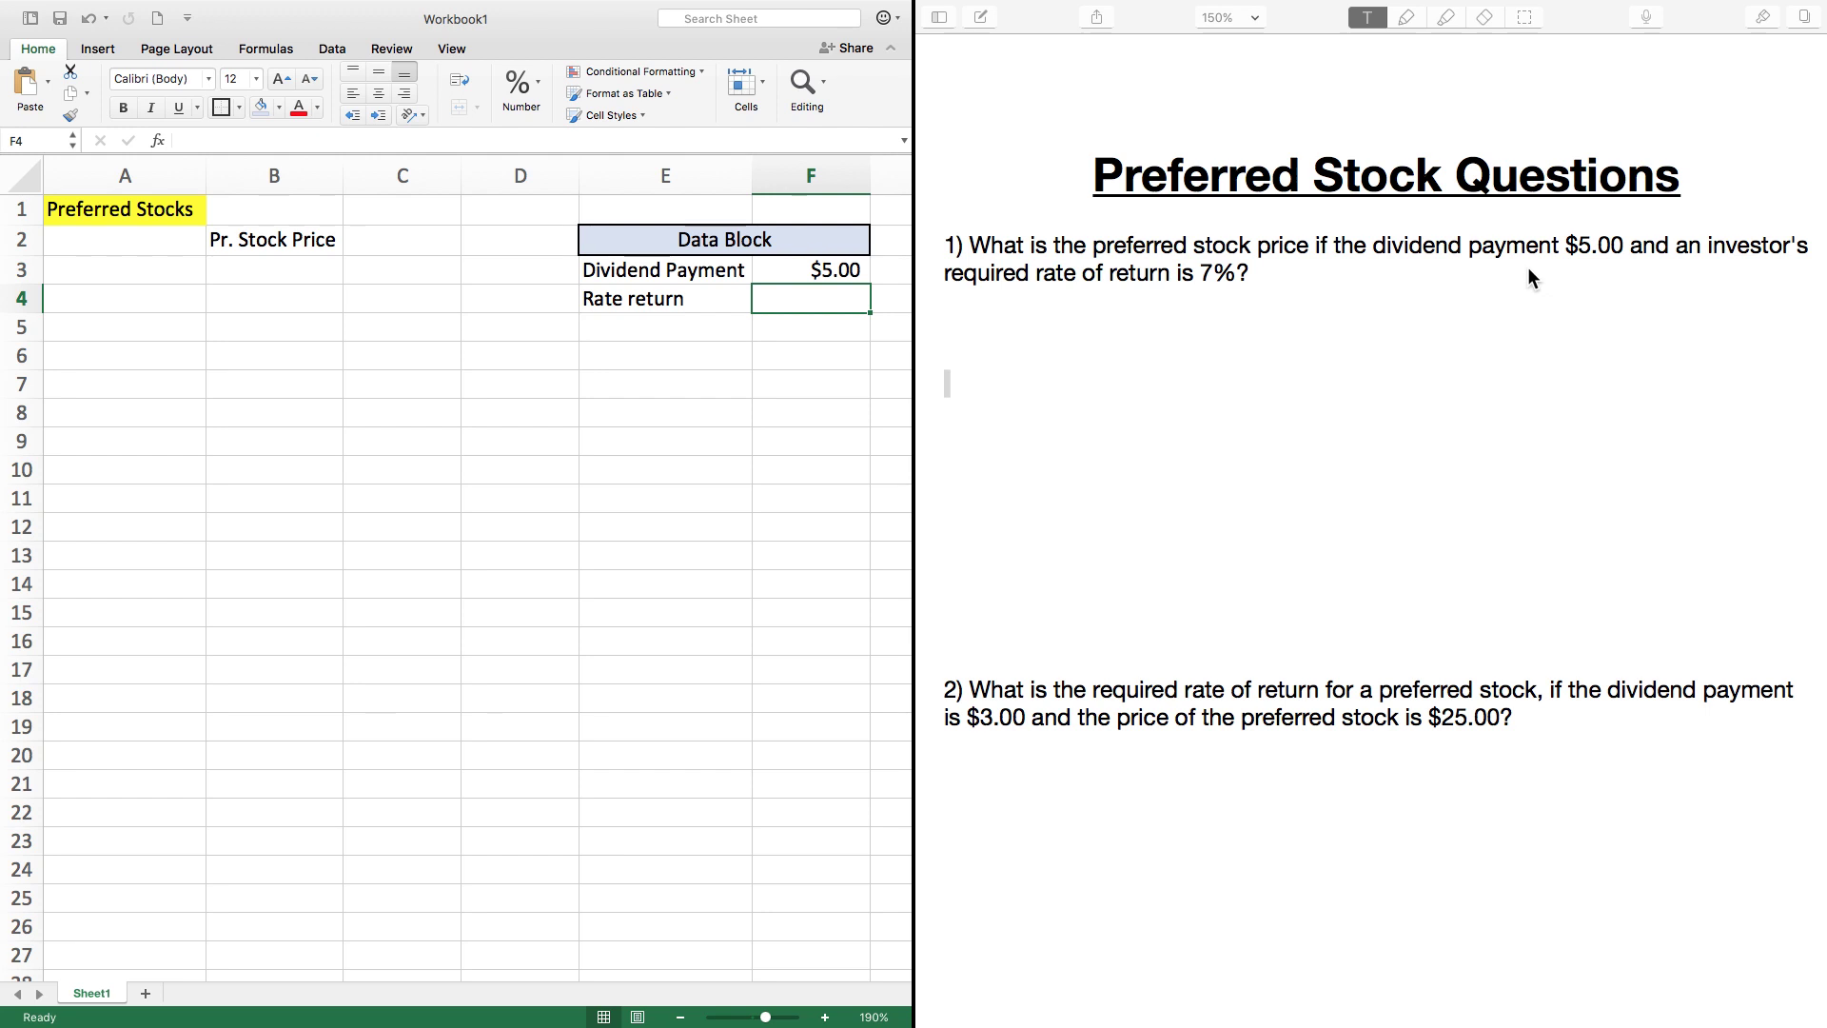
pyautogui.write('7%')
pyautogui.press('Return')
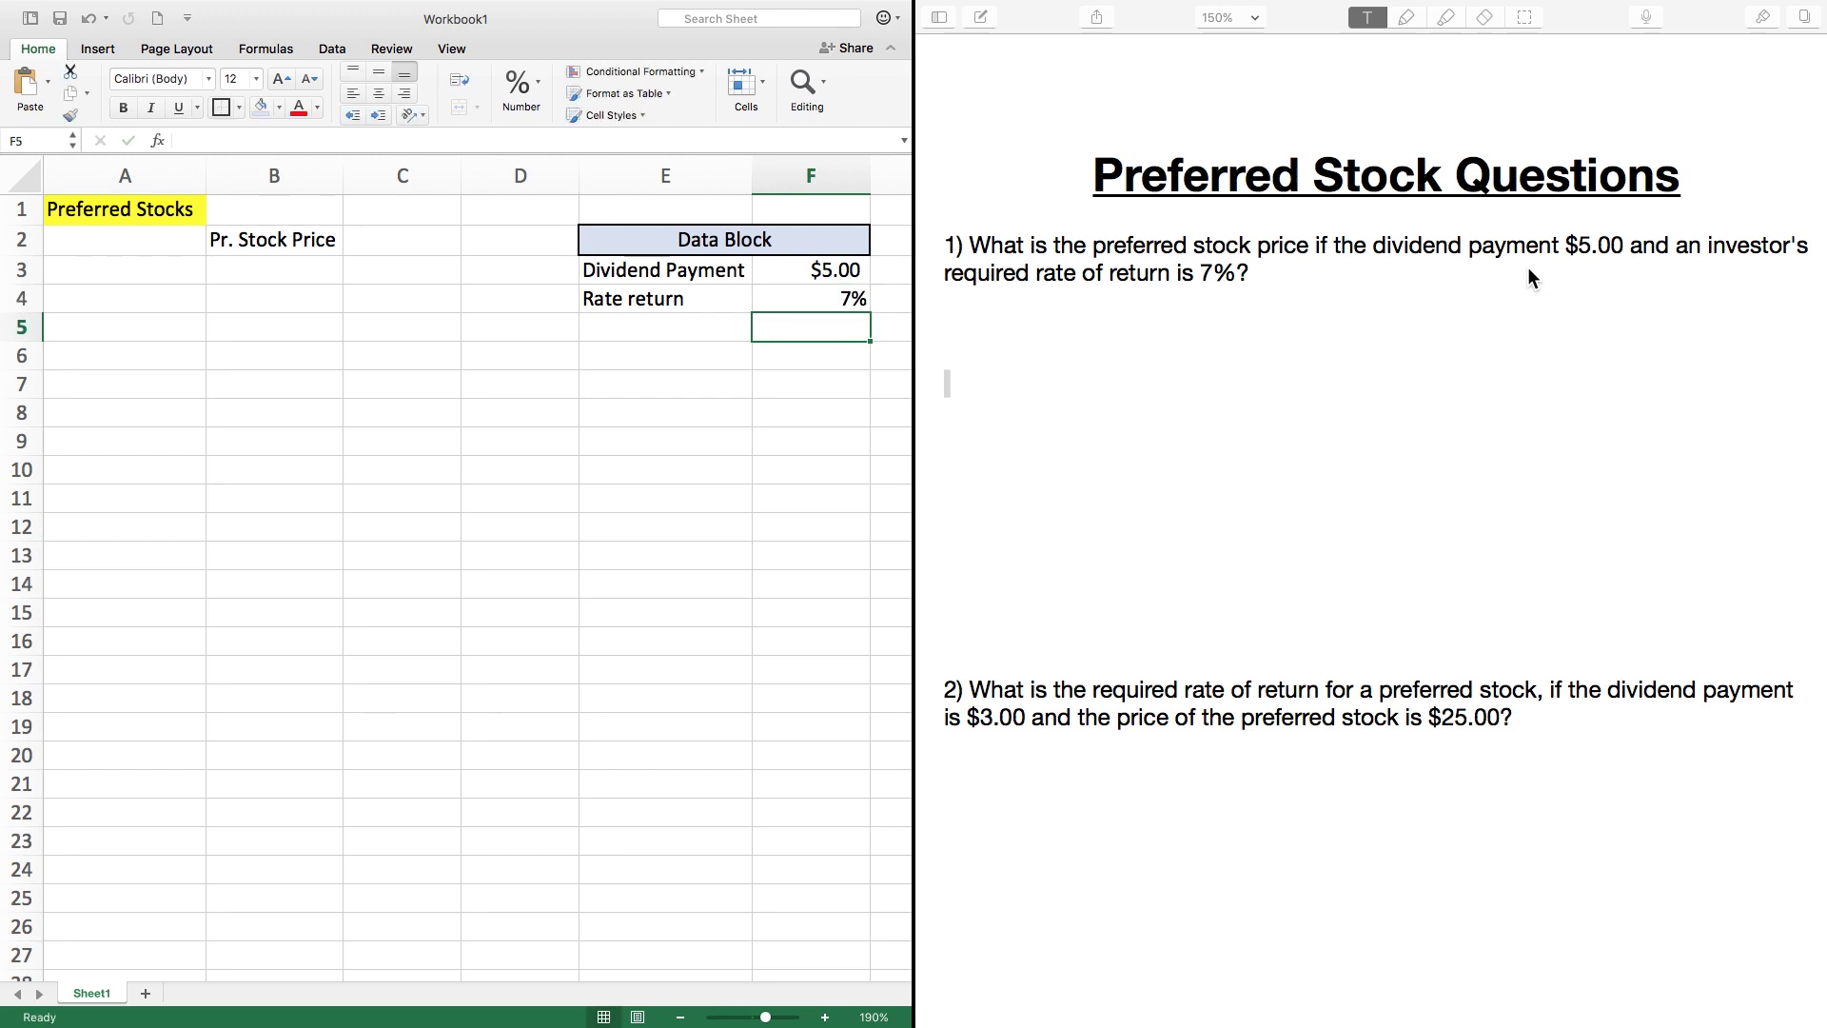
# Step: Fill the input values in F3:F4 with the same light blue as the "Data Block" title
pyautogui.click(416, 245)
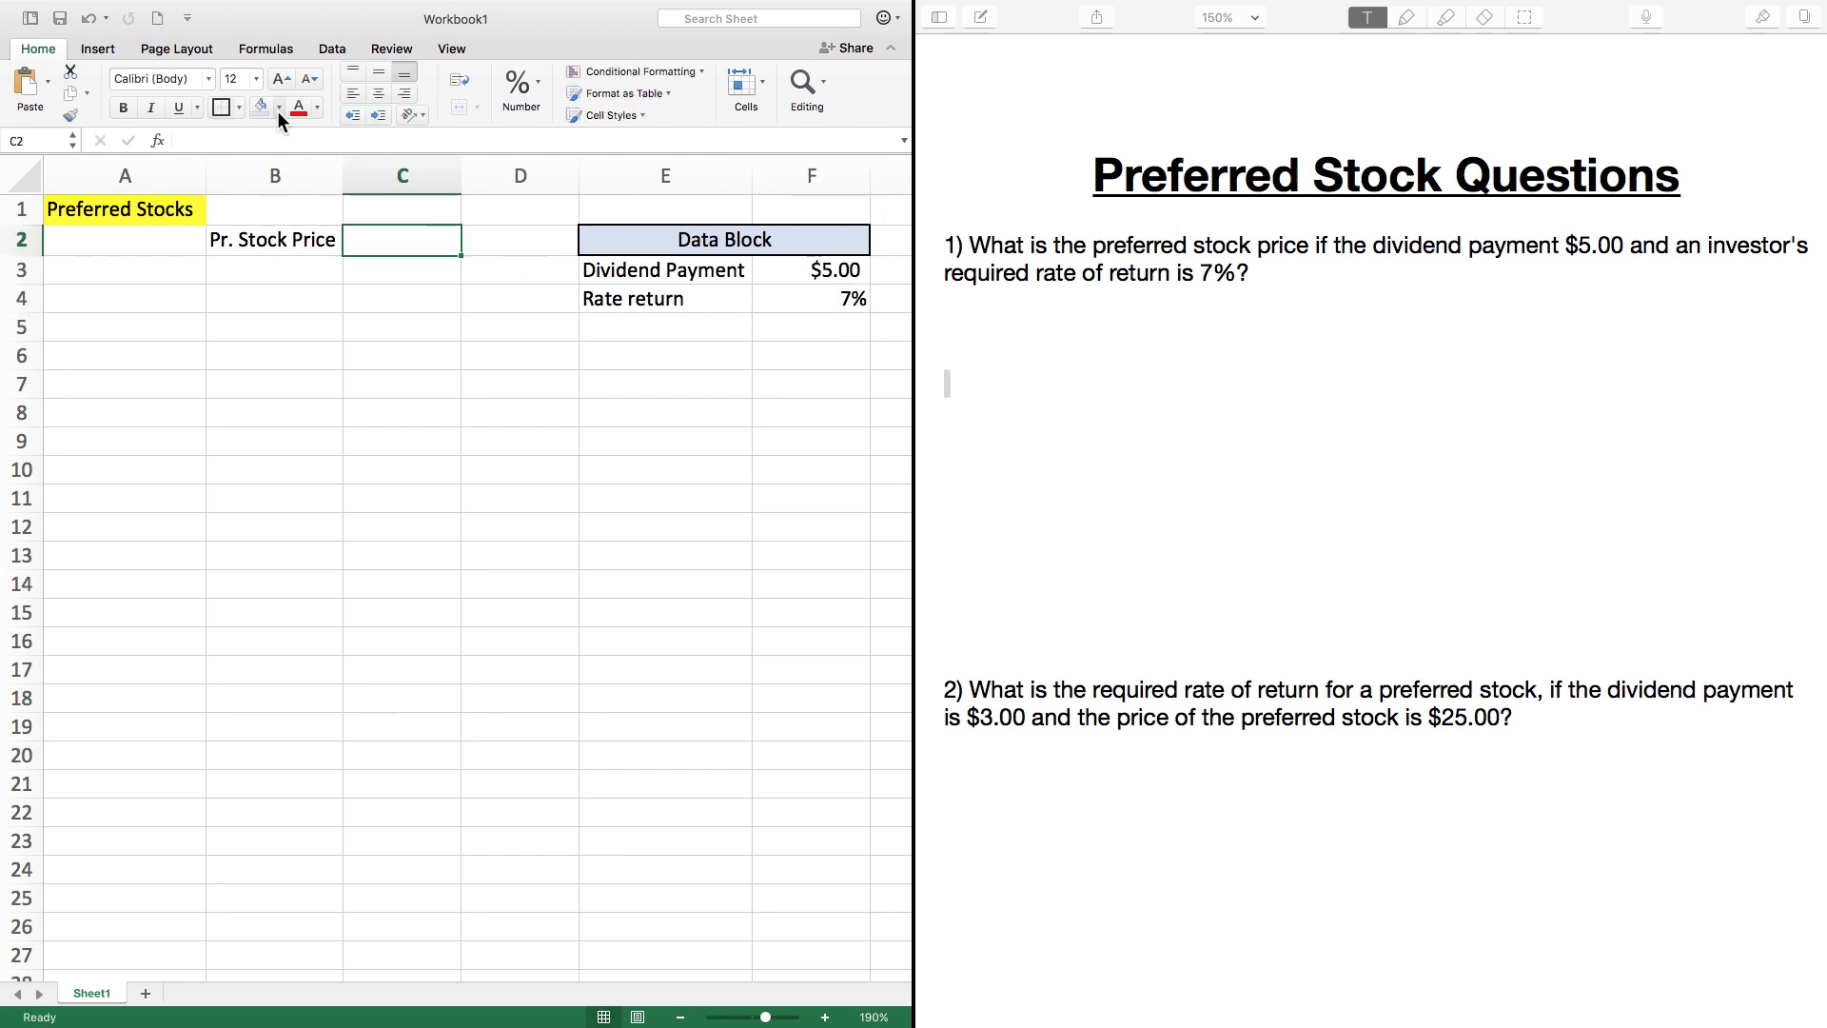
pyautogui.moveTo(804, 271); pyautogui.dragTo(814, 297)
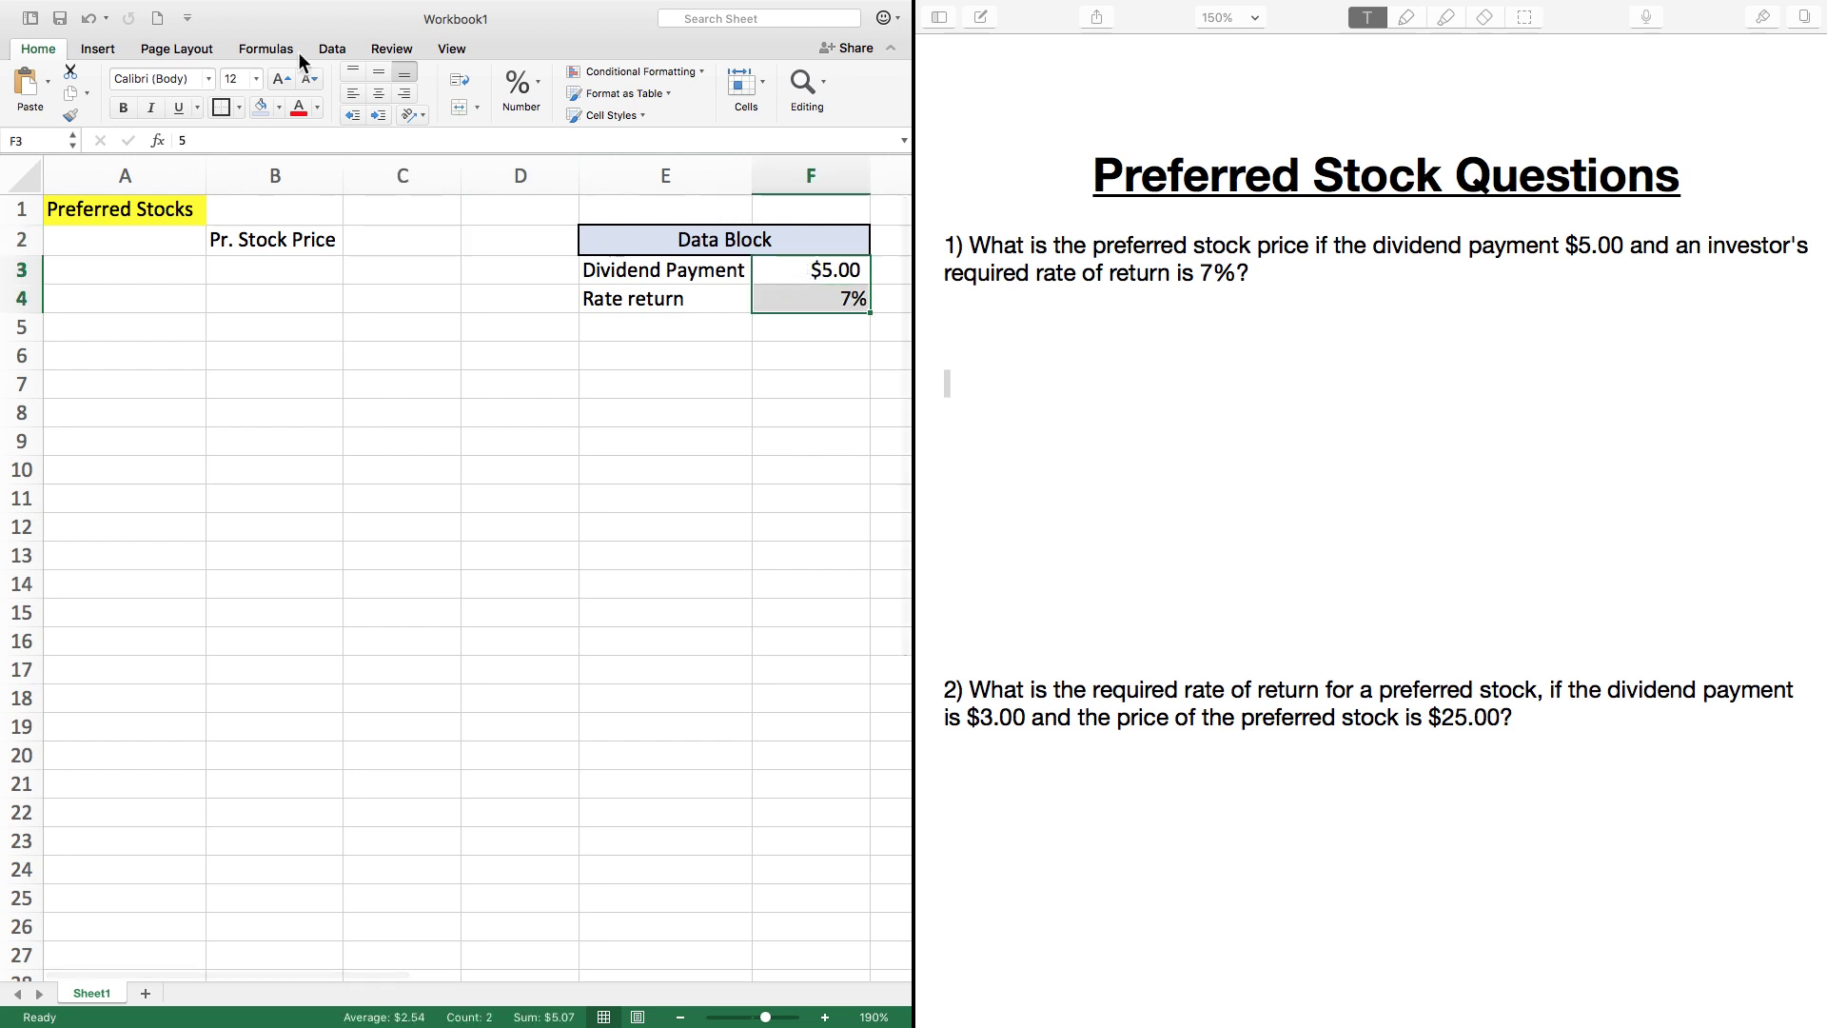
pyautogui.click(257, 107)
# Step: Fill the preferred stock price result cell C2 with light grey
pyautogui.click(388, 247)
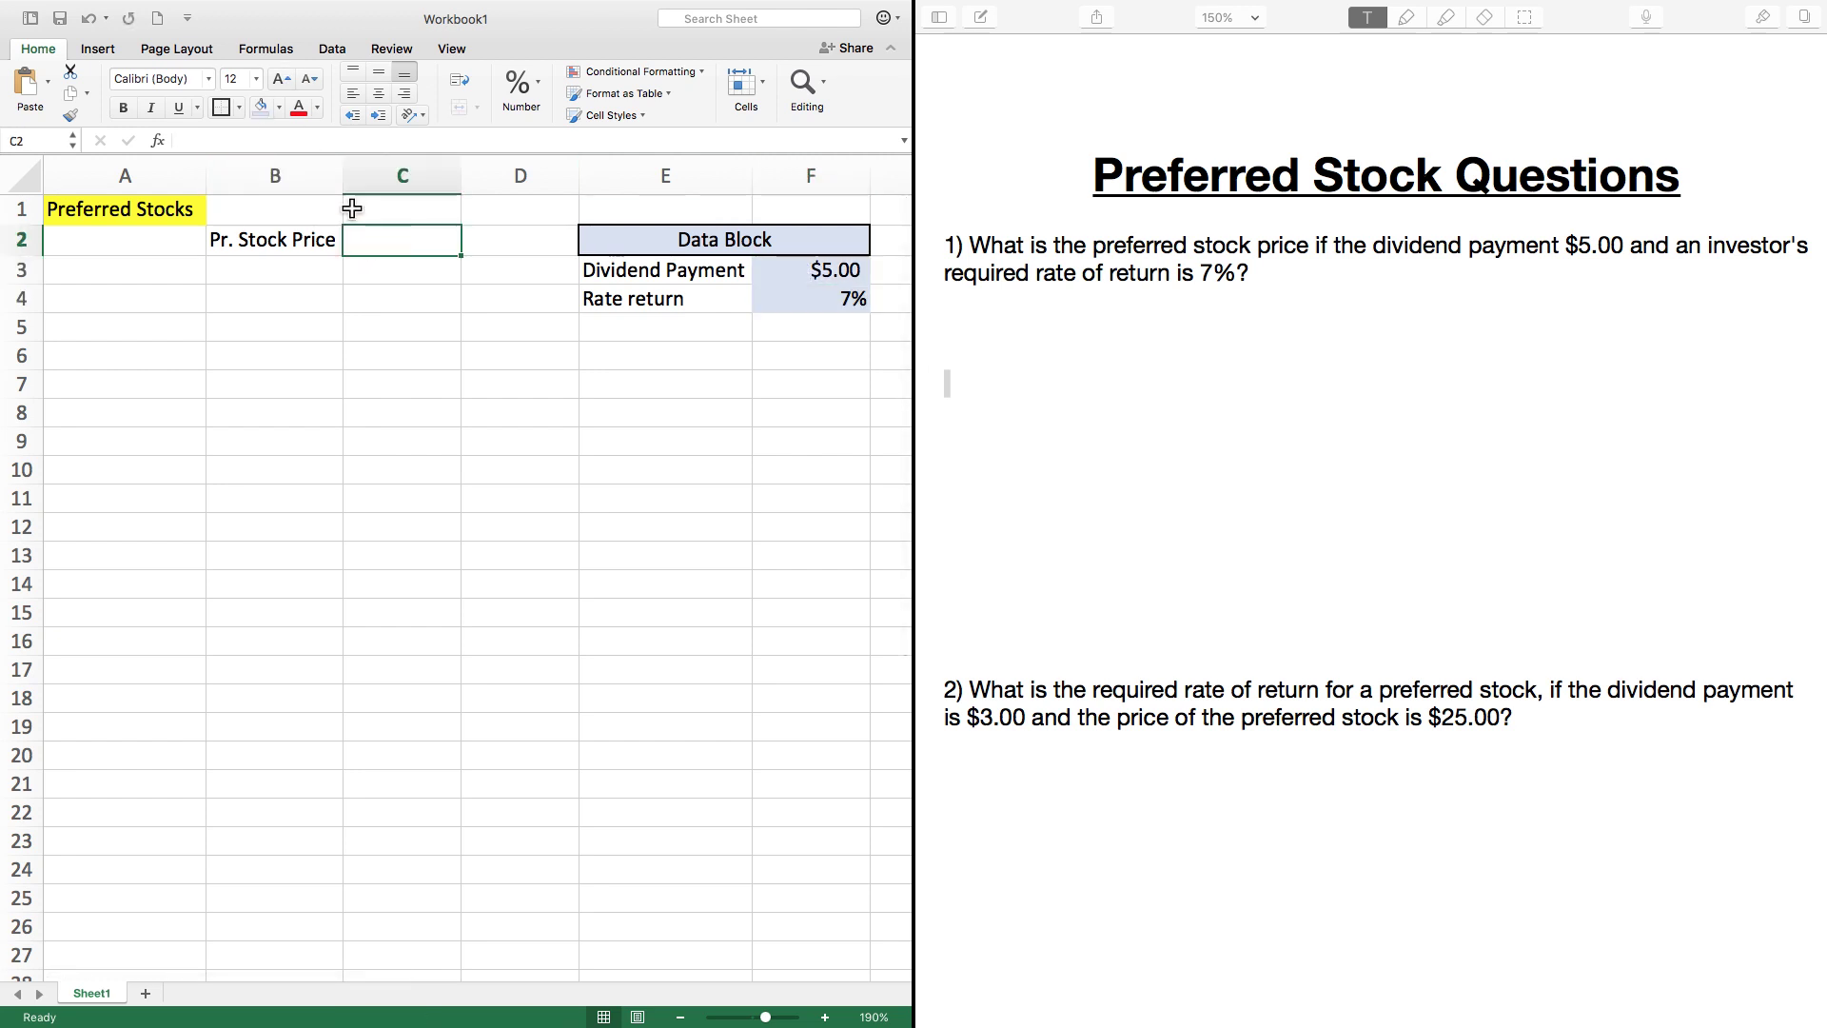
pyautogui.click(280, 108)
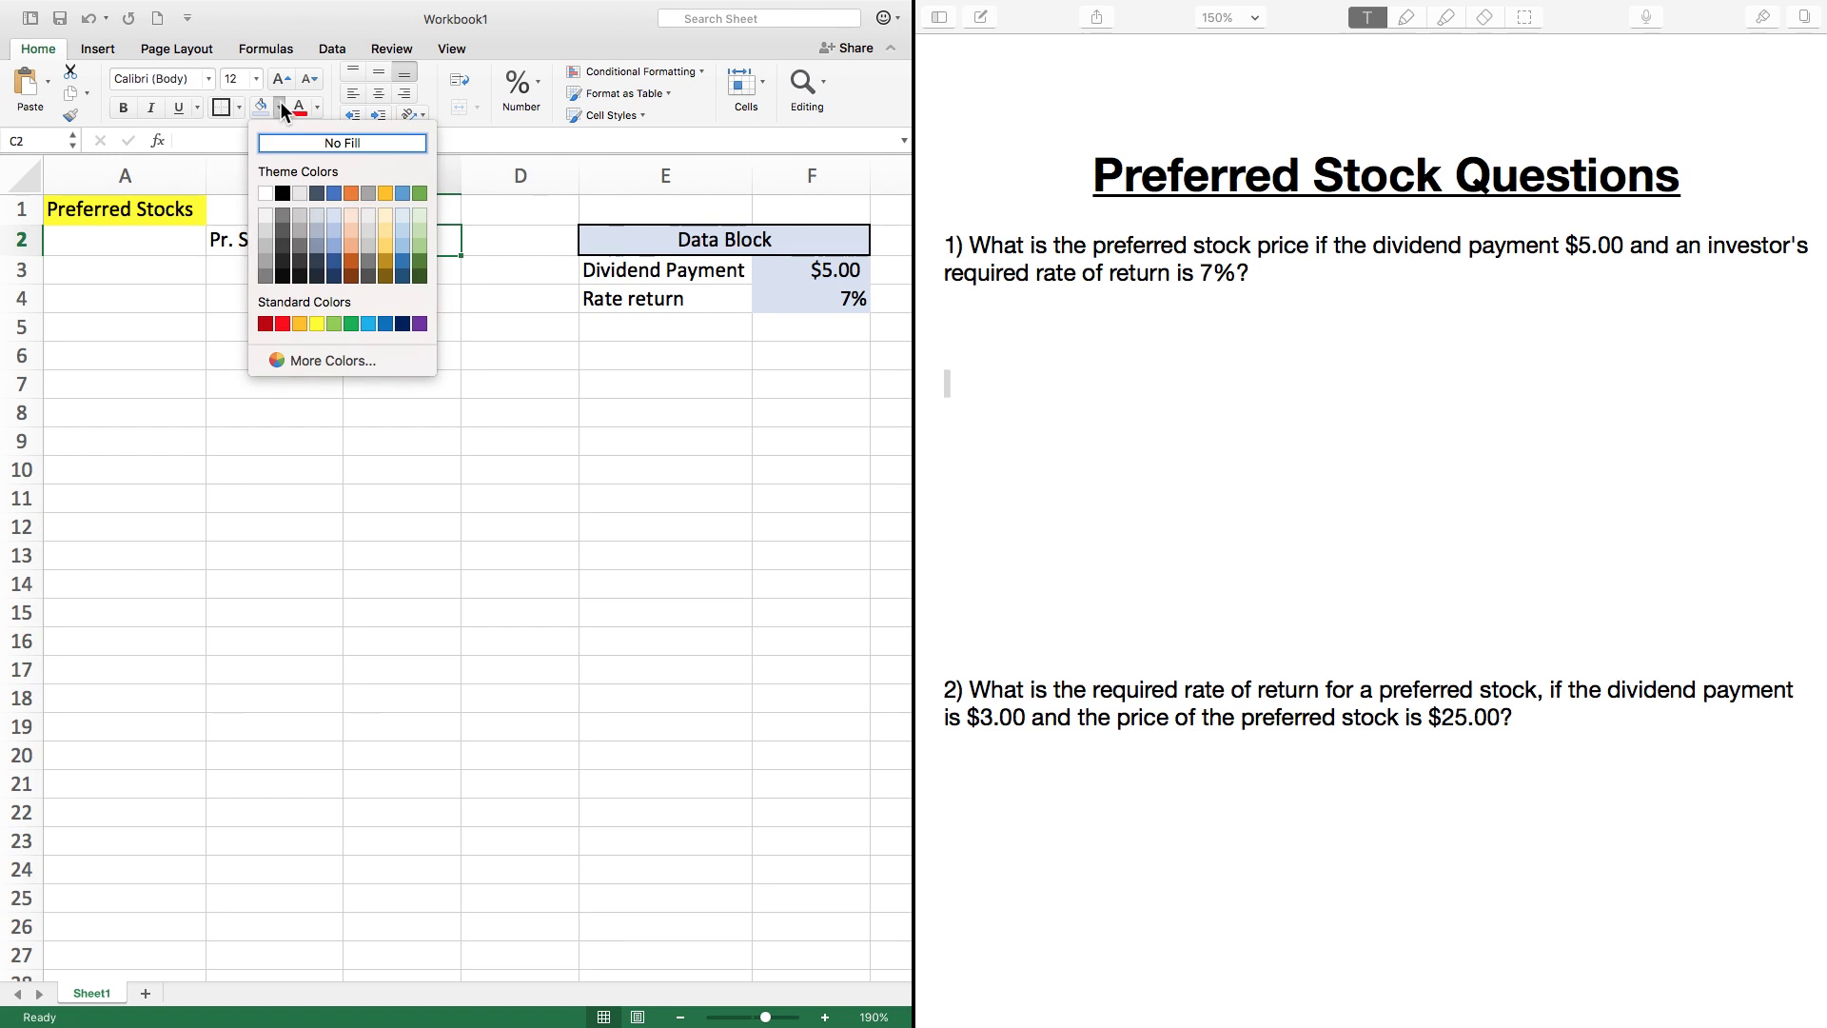
pyautogui.click(265, 236)
pyautogui.click(391, 291)
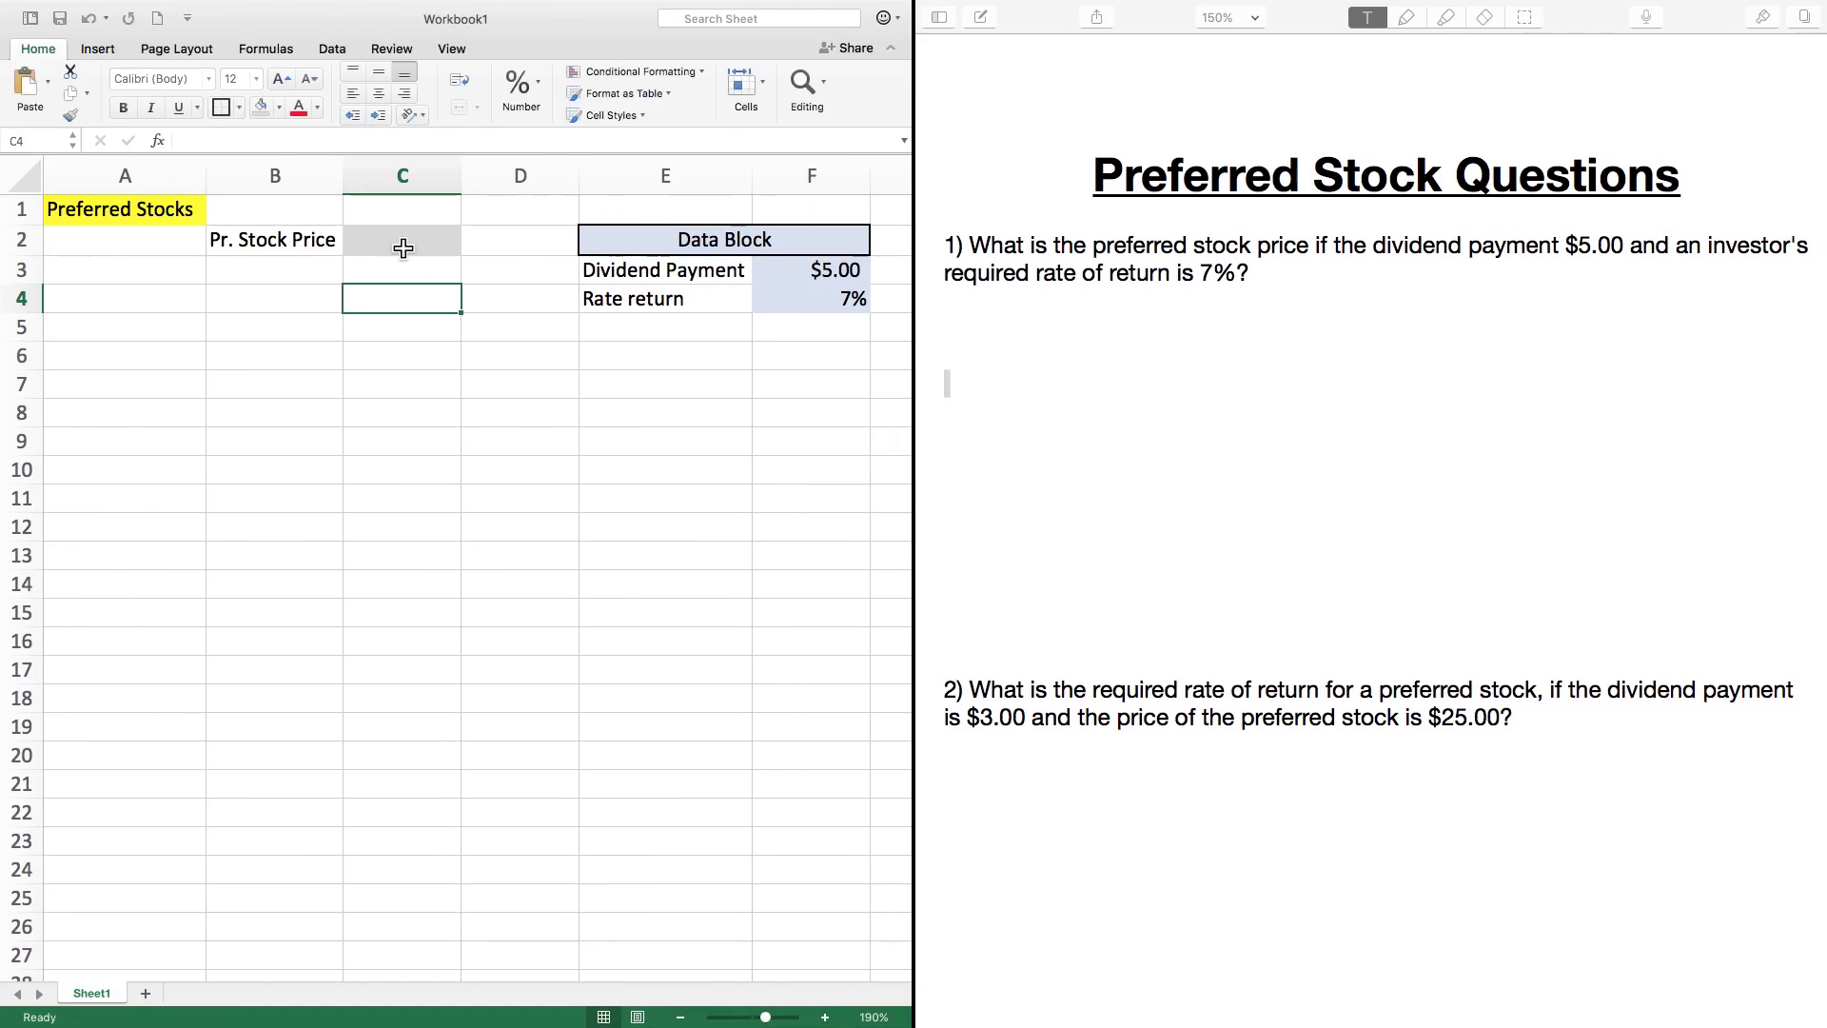
# Step: Calculate the preferred stock price in C2 with the formula =F3/F4
pyautogui.click(397, 241)
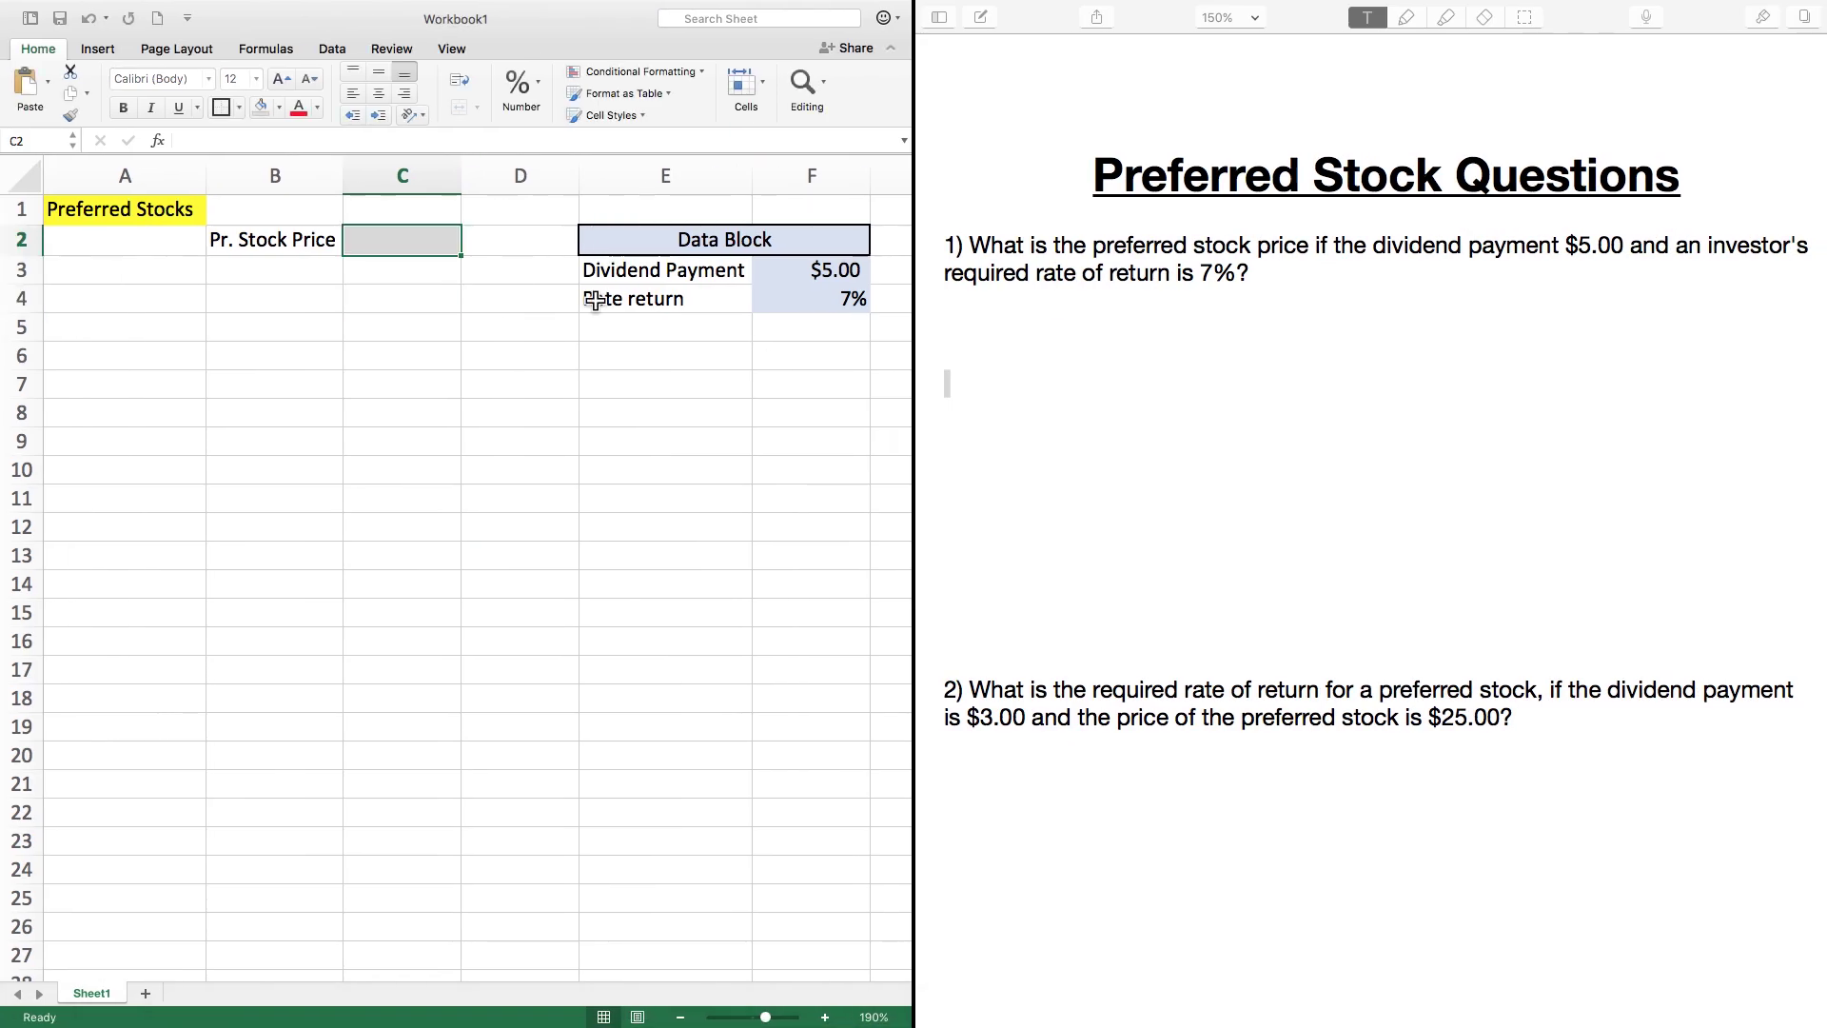
pyautogui.write('=')
pyautogui.click(787, 271)
pyautogui.write('/')
pyautogui.click(854, 303)
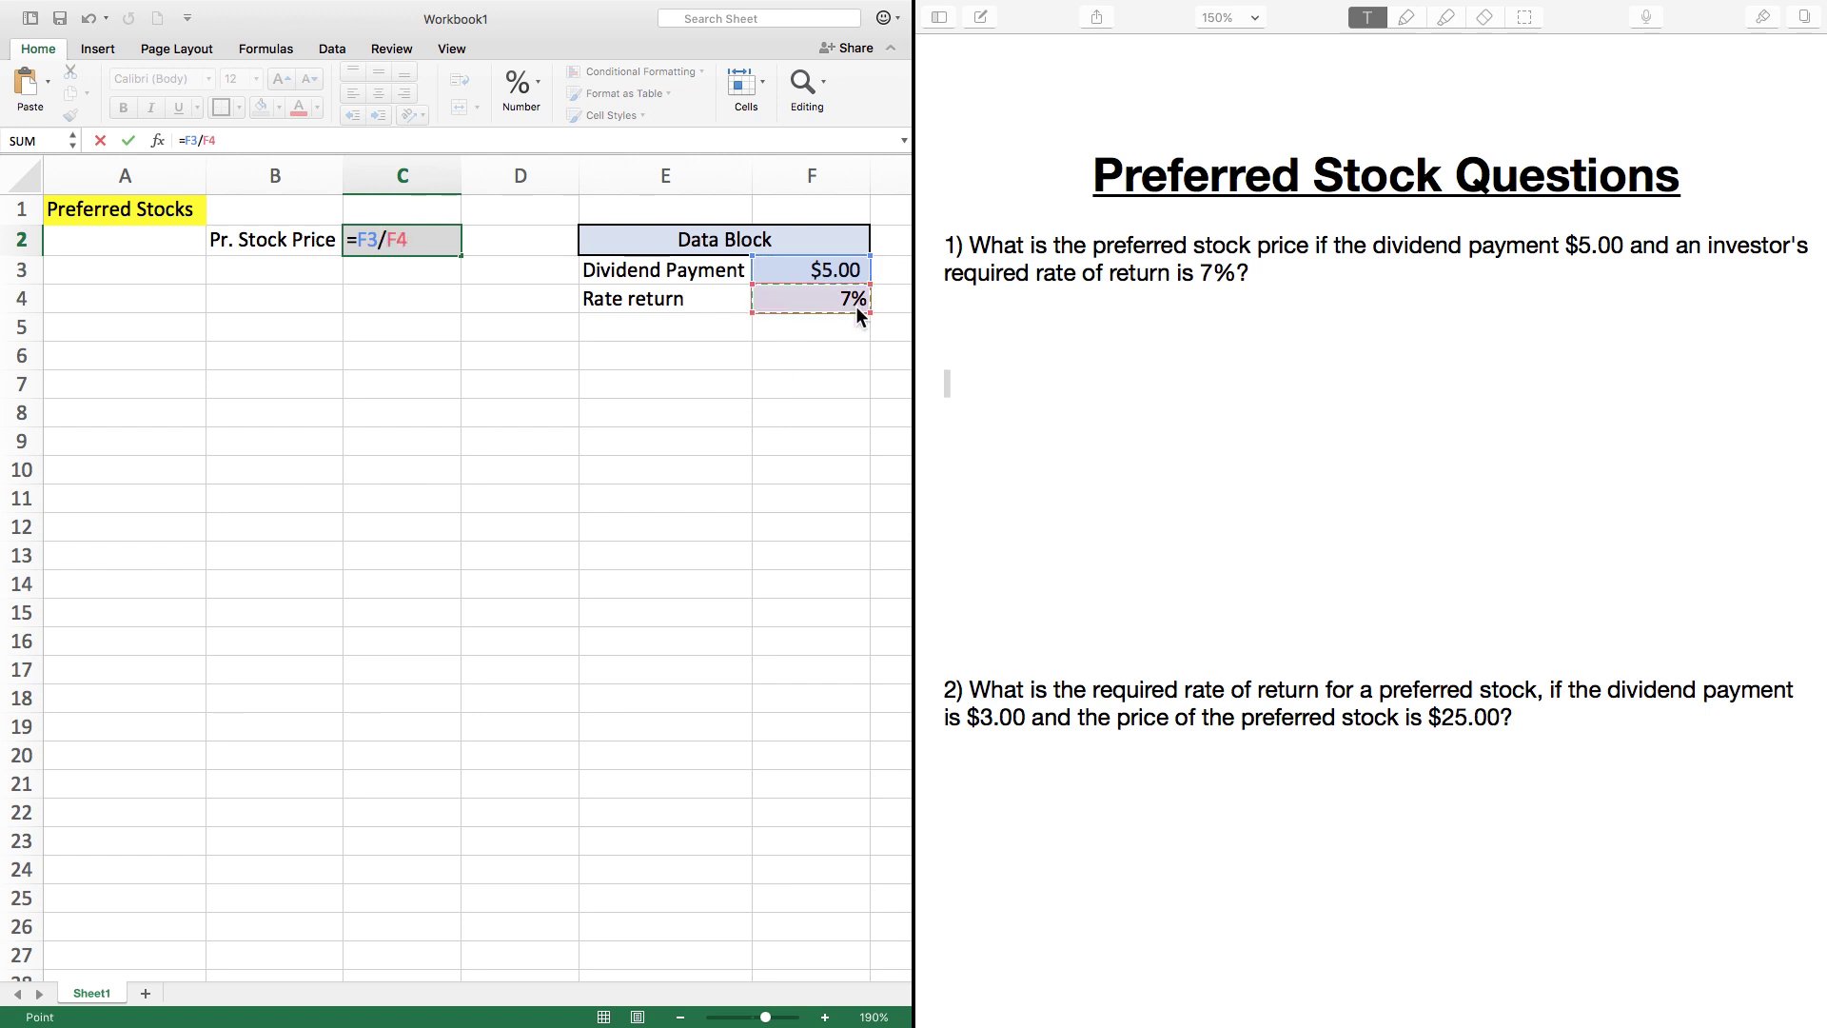
pyautogui.press('Return')
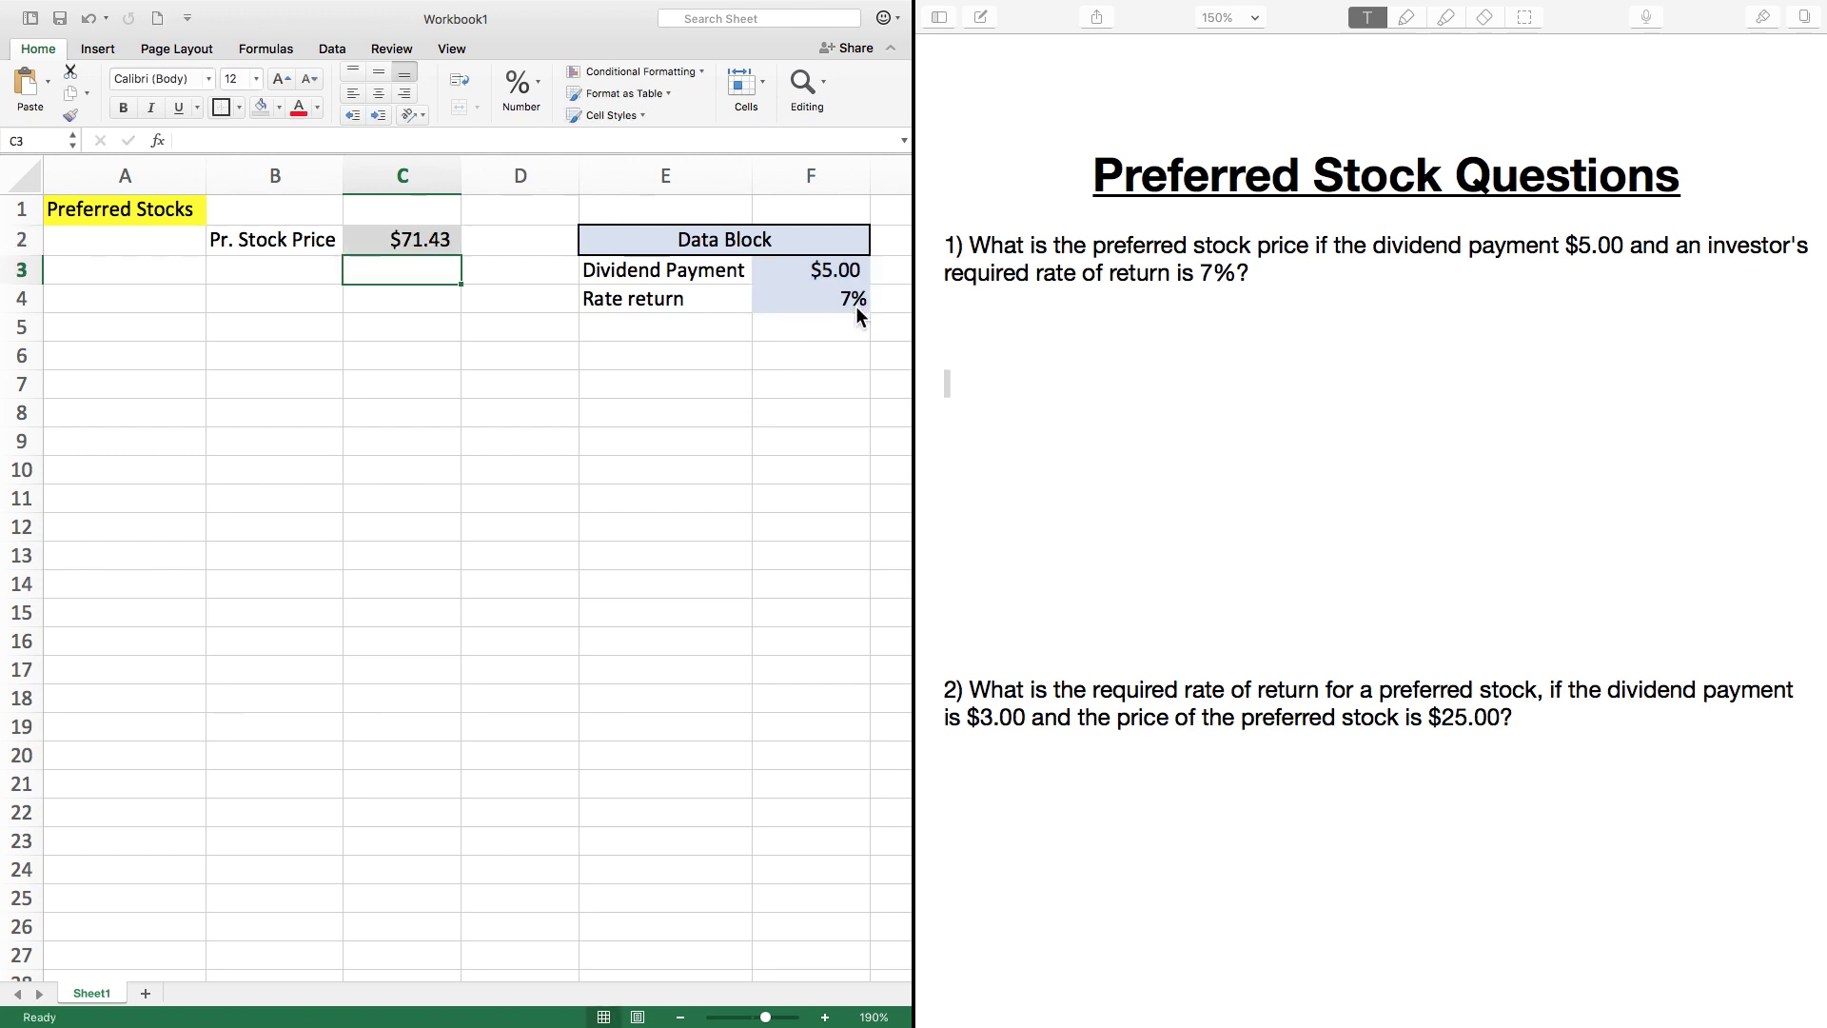
pyautogui.click(381, 238)
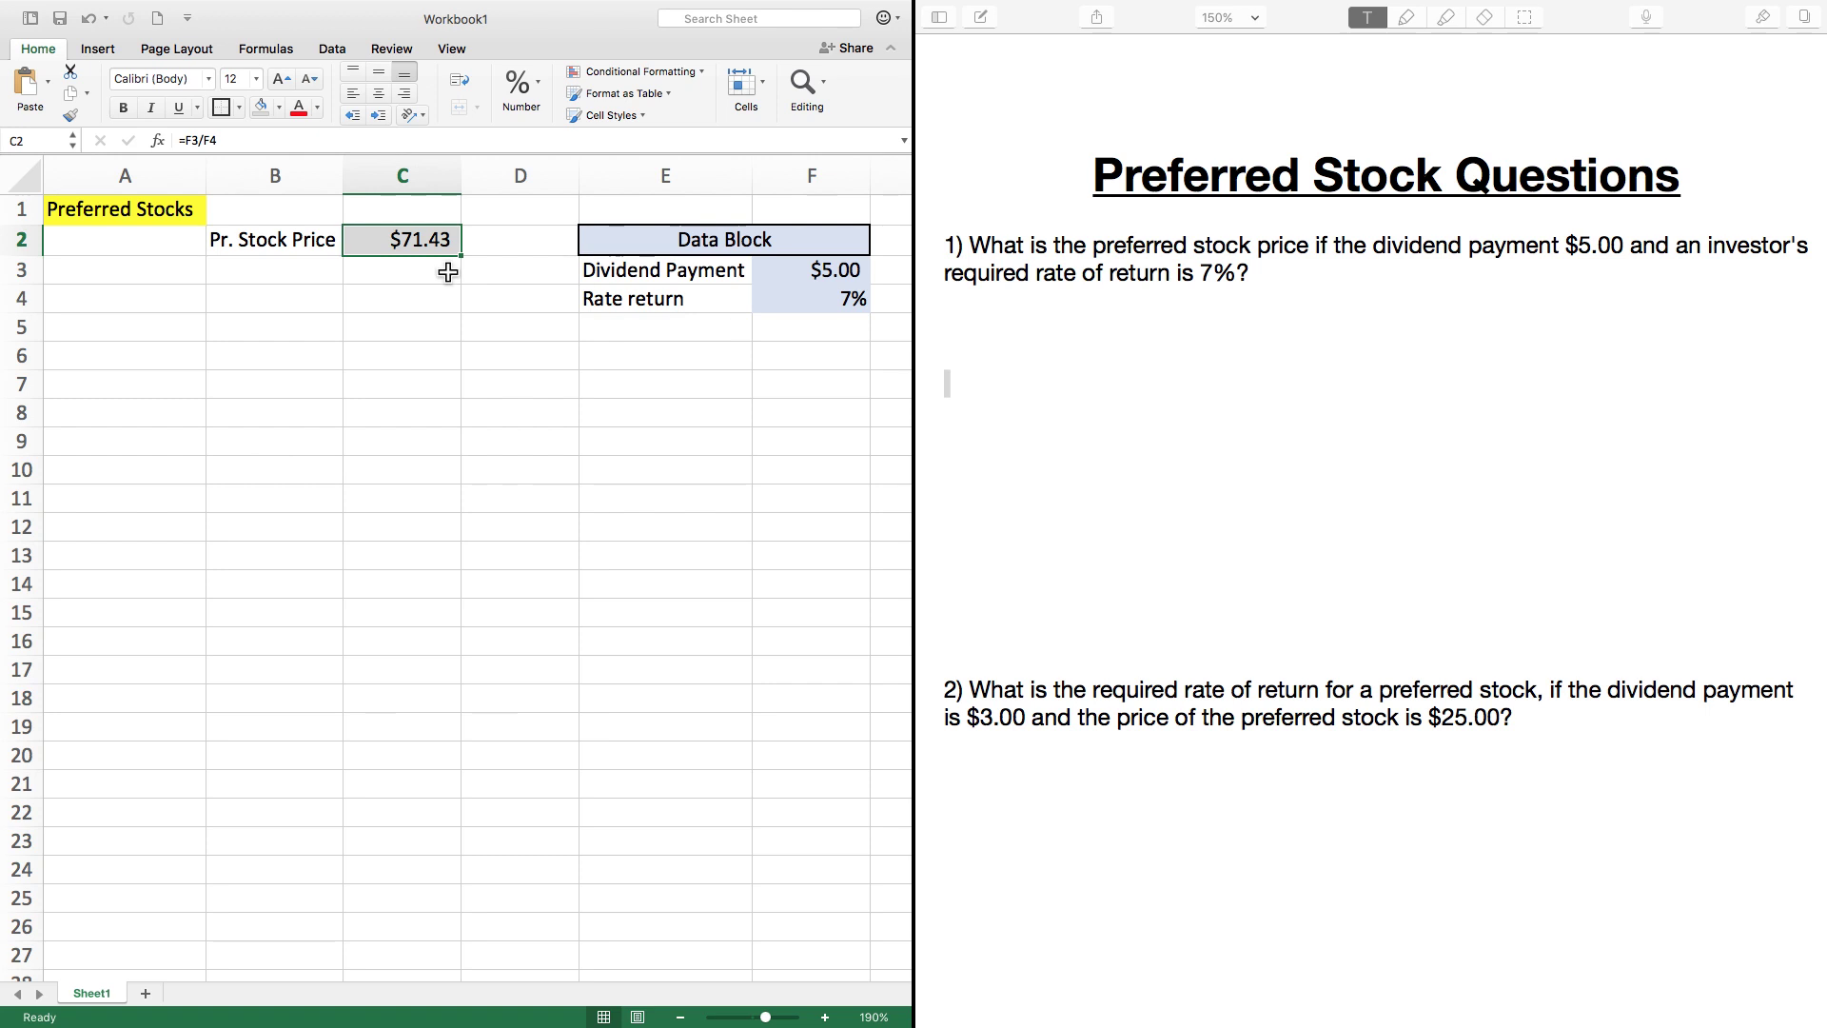
pyautogui.moveTo(274, 238); pyautogui.dragTo(672, 295)
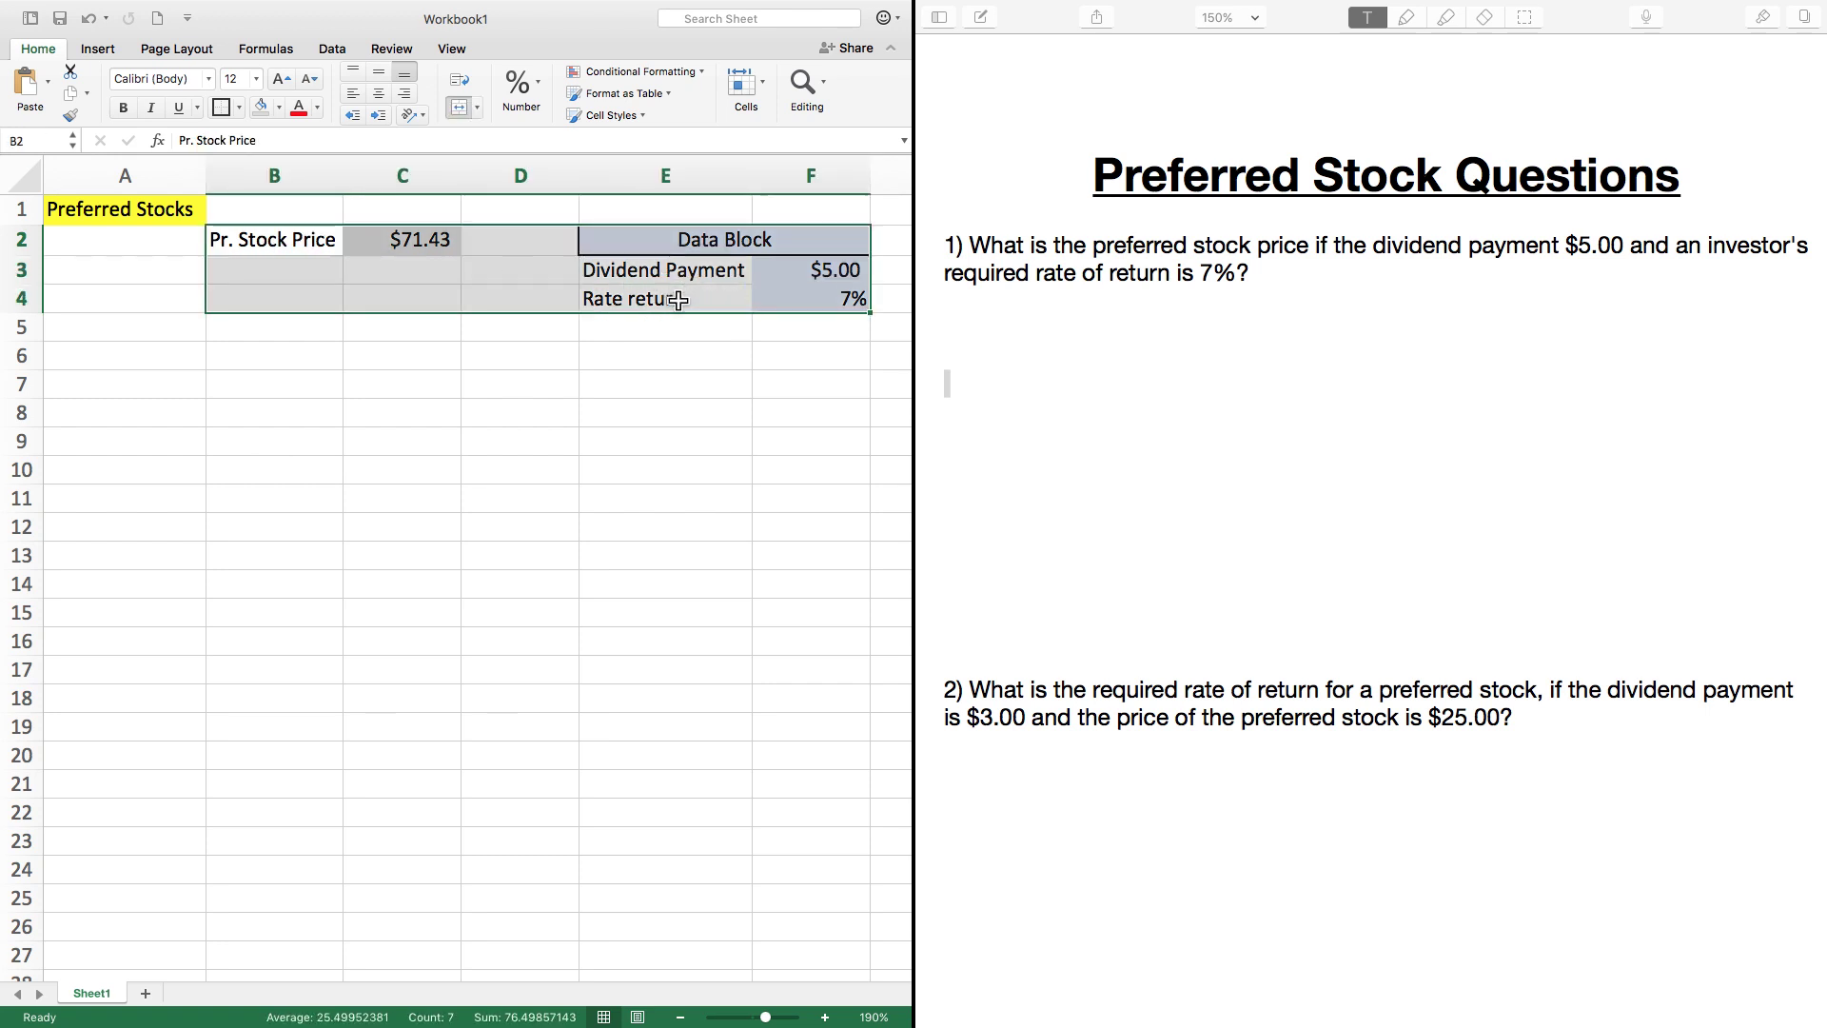
pyautogui.rightClick(649, 301)
pyautogui.click(526, 409)
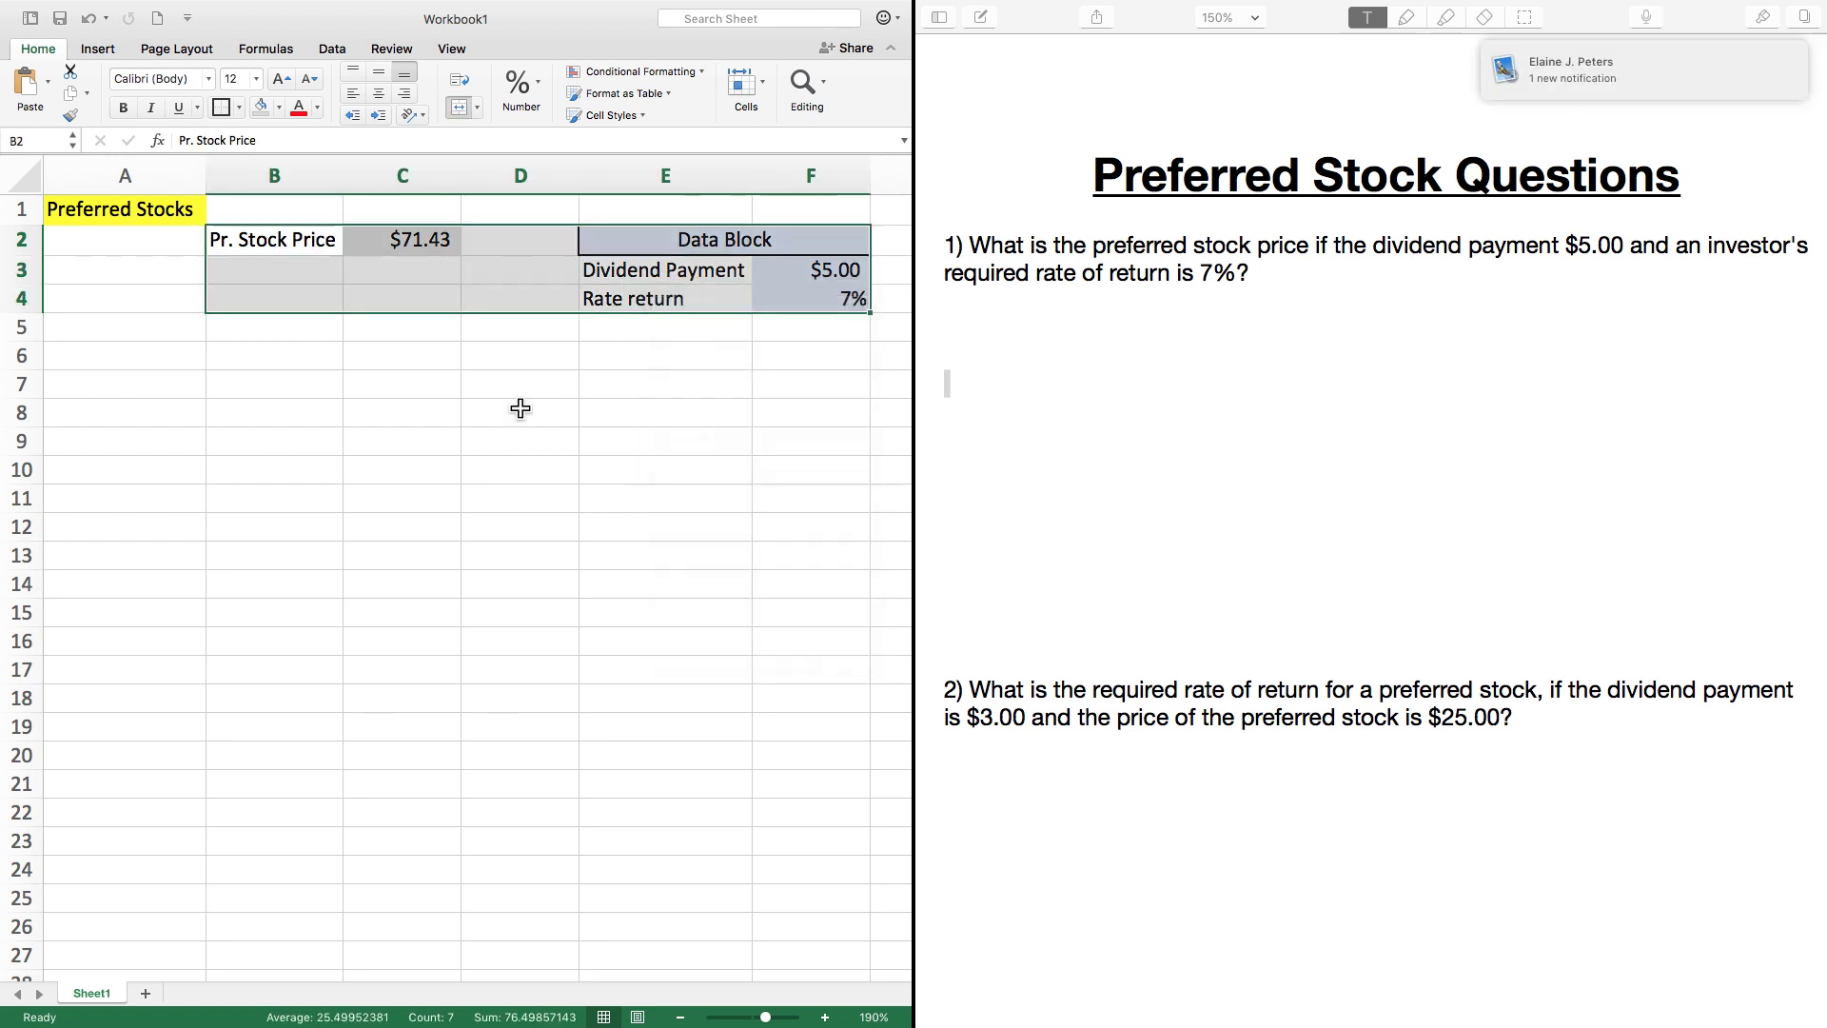
# Step: Handwrite the calculation 5 / .07 = with the pen below question 1 in the notes document
pyautogui.click(1054, 383)
pyautogui.click(1104, 354)
pyautogui.click(1408, 17)
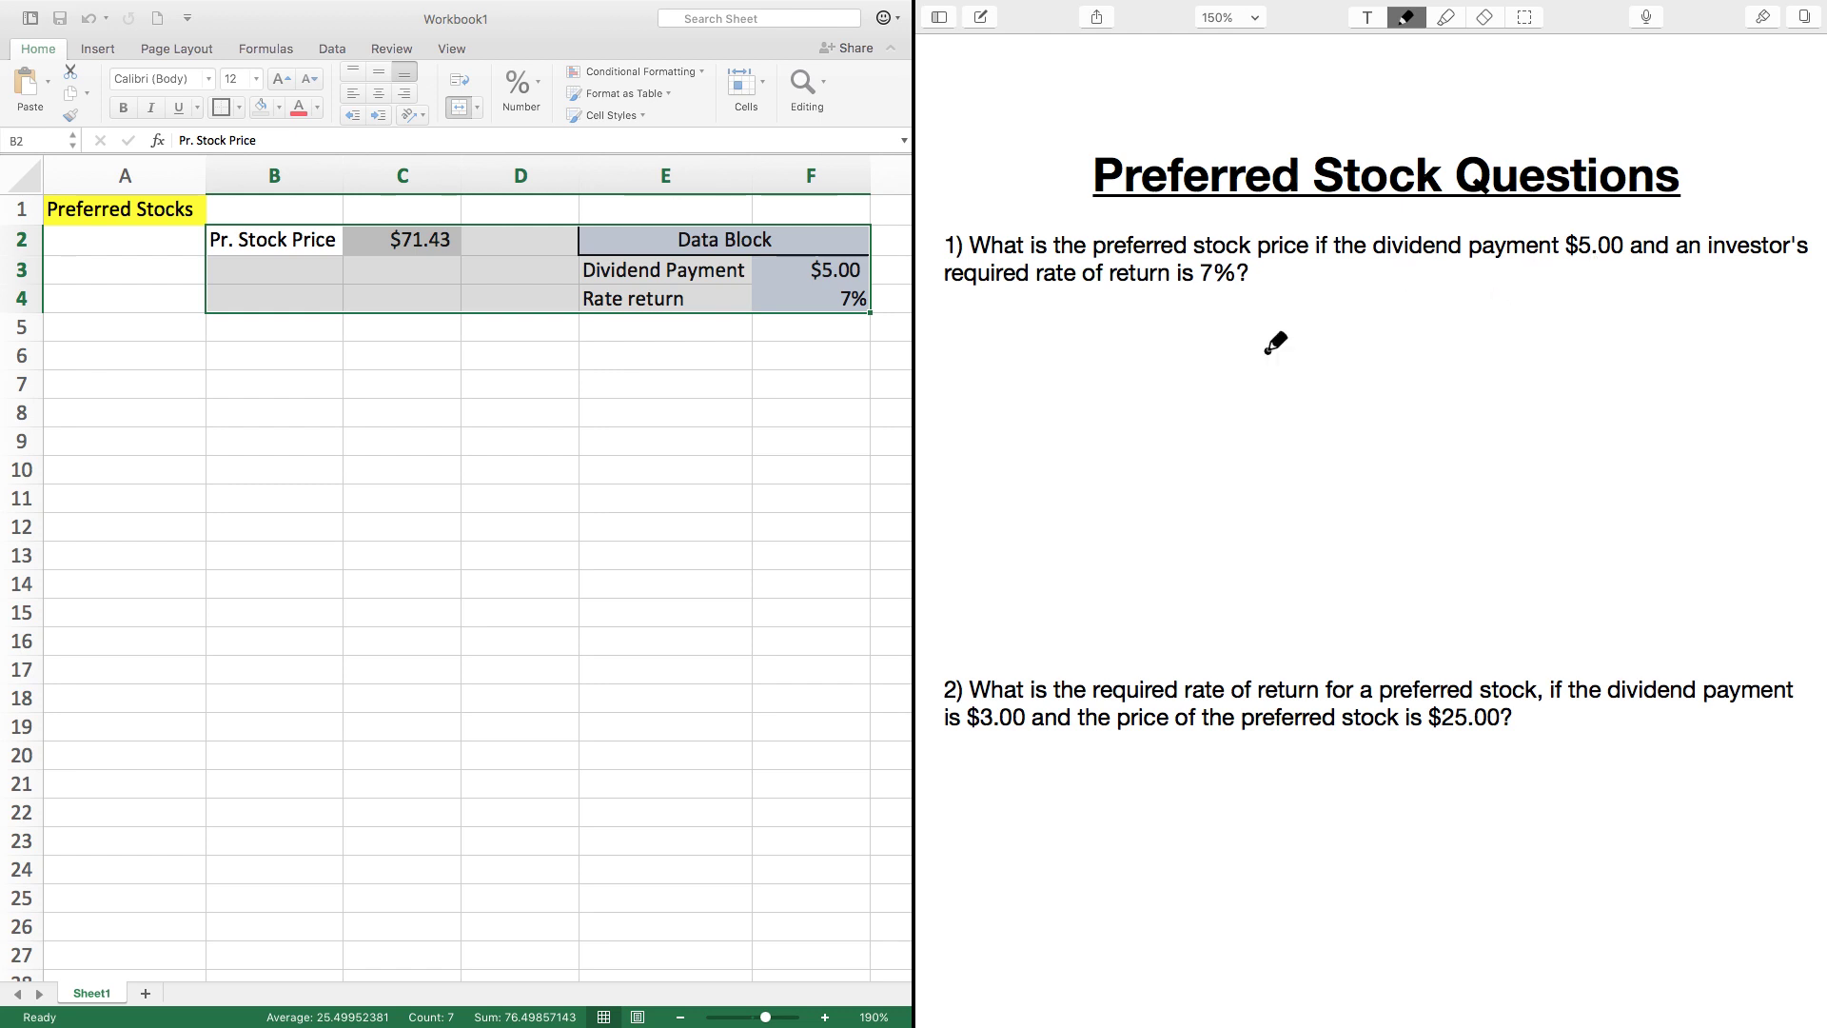
pyautogui.moveTo(1269, 352)
pyautogui.mouseDown()
pyautogui.moveTo(1293, 376)
pyautogui.moveTo(1237, 398)
pyautogui.moveTo(1344, 346)
pyautogui.mouseUp()
pyautogui.moveTo(1175, 433); pyautogui.dragTo(1330, 432)
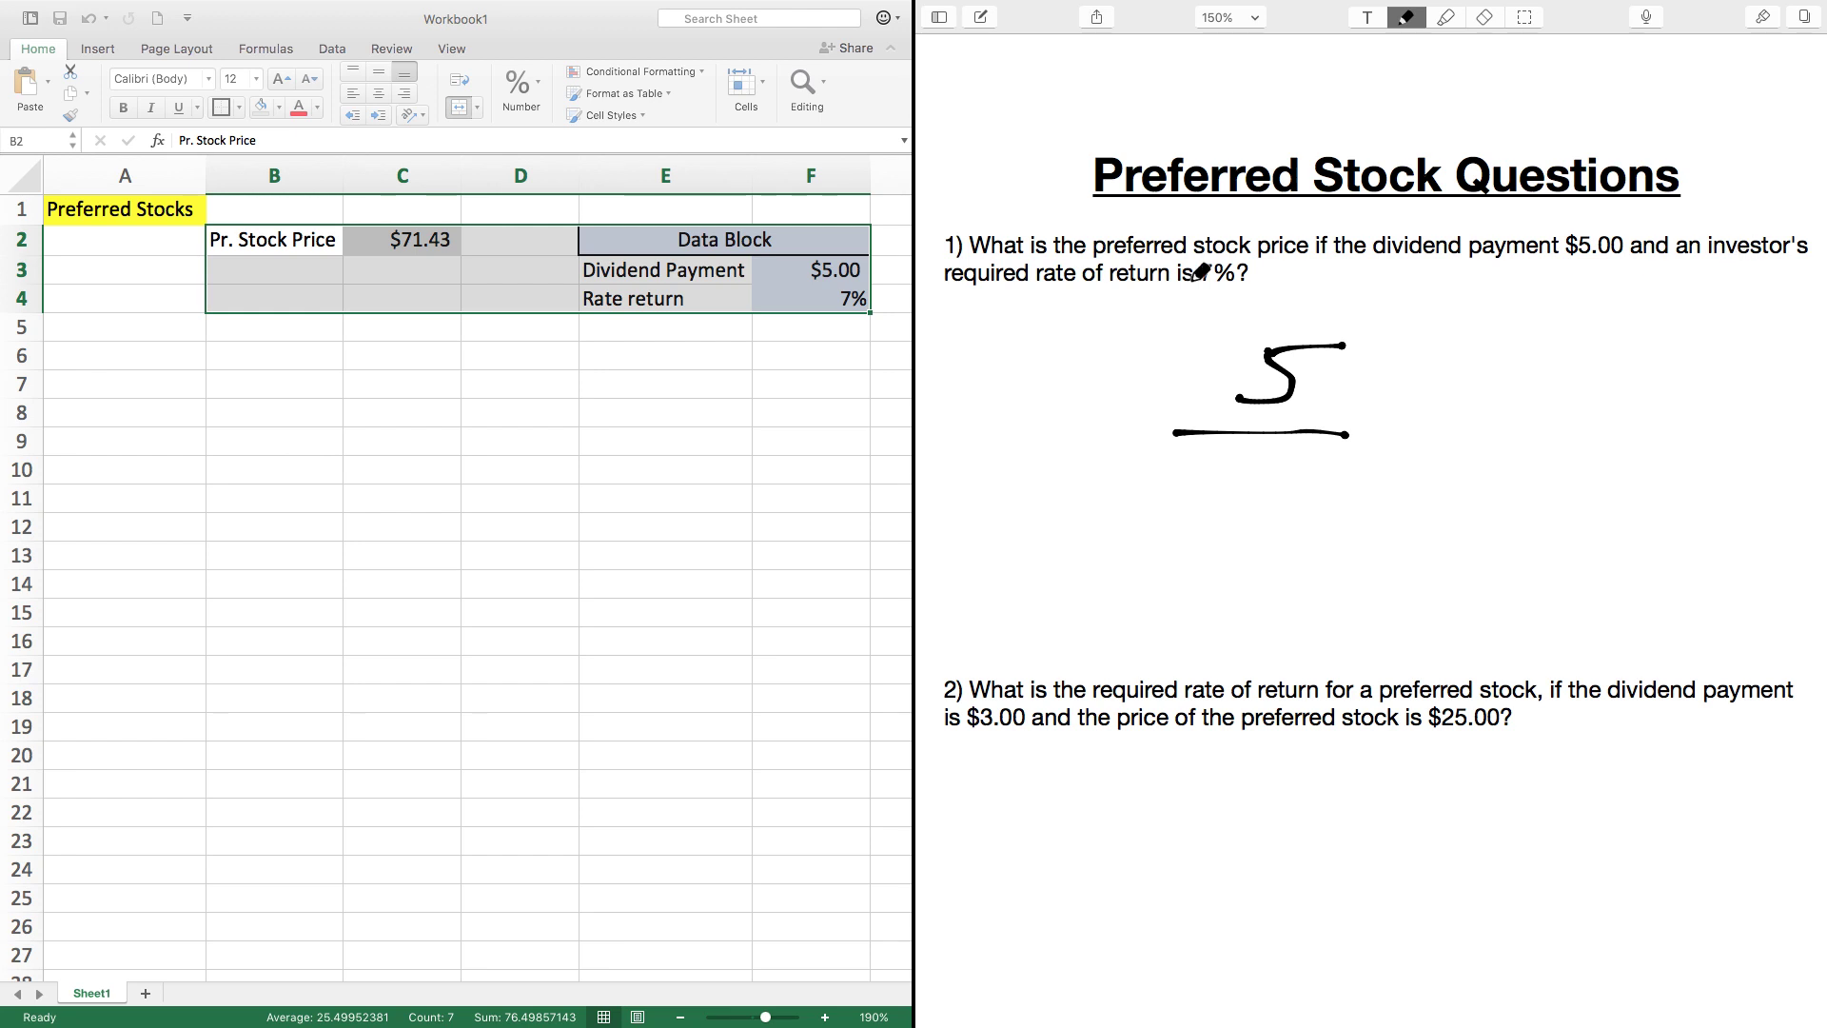
pyautogui.click(1217, 490)
pyautogui.moveTo(1281, 459)
pyautogui.mouseDown()
pyautogui.moveTo(1347, 461)
pyautogui.moveTo(1355, 496)
pyautogui.mouseUp()
pyautogui.moveTo(1396, 426)
pyautogui.mouseDown()
pyautogui.moveTo(1436, 430)
pyautogui.moveTo(1436, 453)
pyautogui.mouseUp()
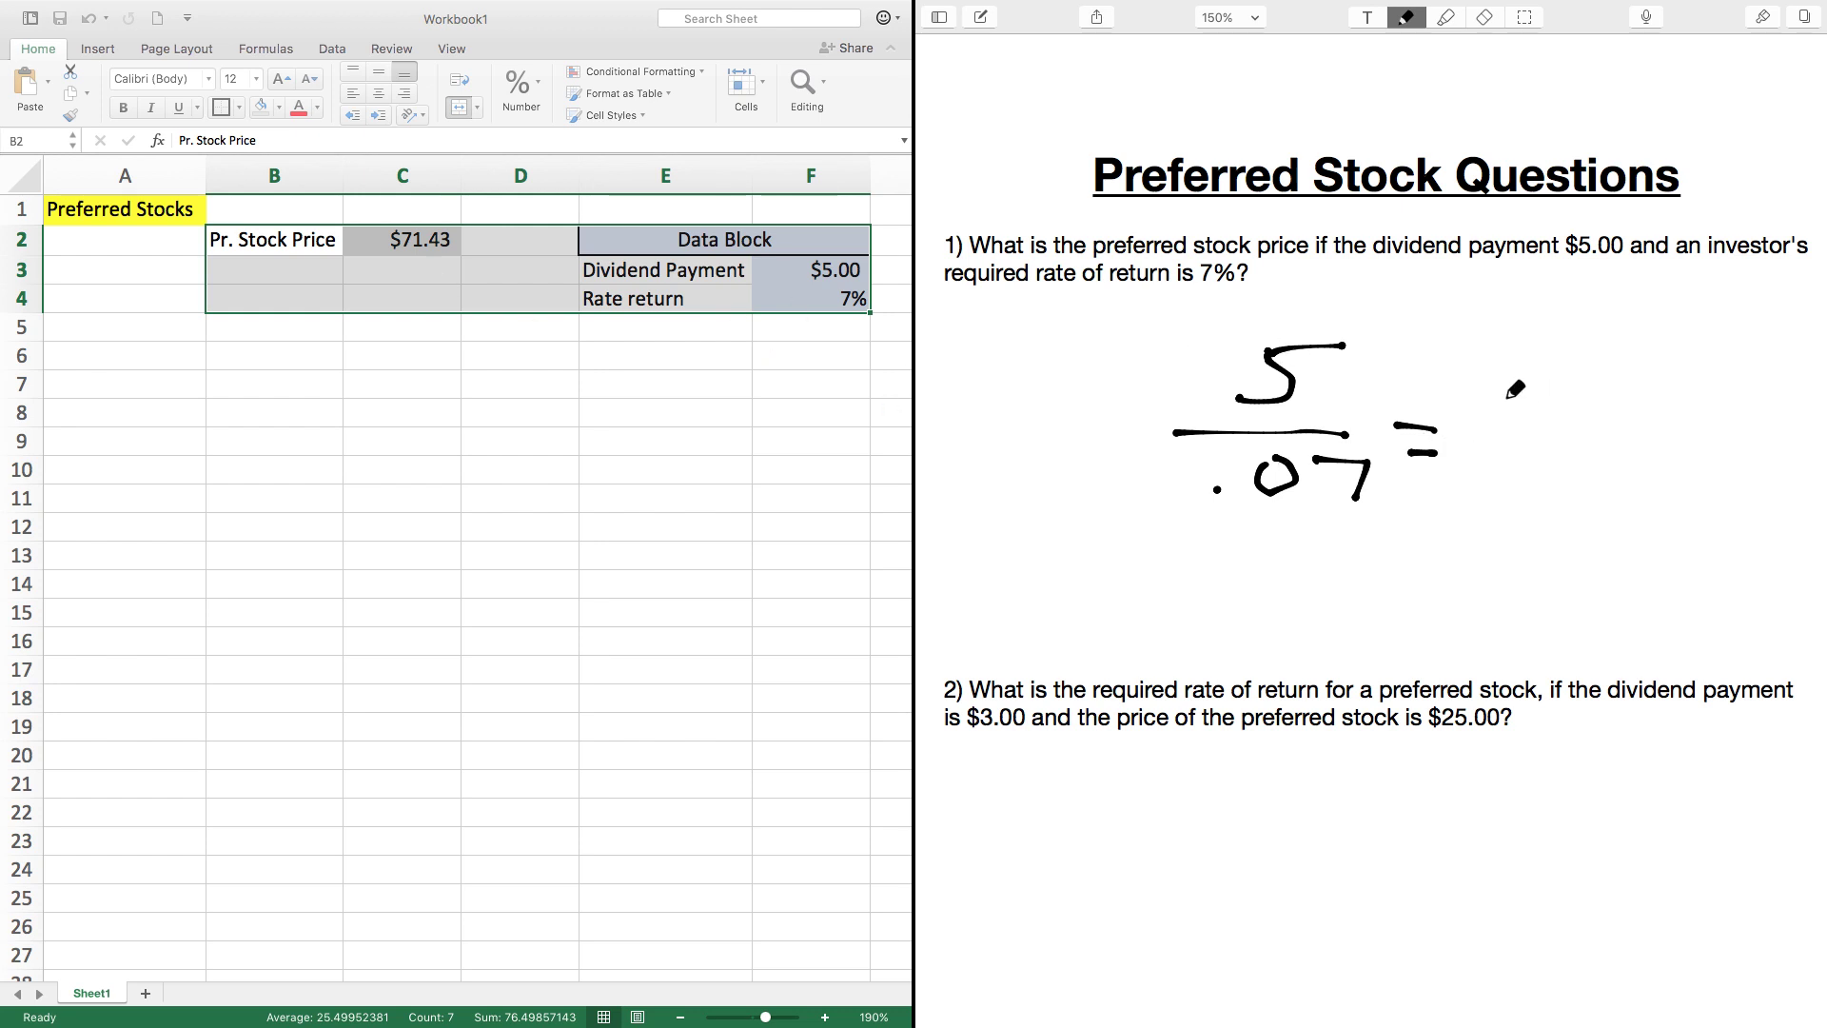
# Step: Handwrite the answer $71.43 after the equals sign of the question 1 calculation
pyautogui.moveTo(1499, 385)
pyautogui.mouseDown()
pyautogui.moveTo(1568, 389)
pyautogui.moveTo(1560, 457)
pyautogui.mouseUp()
pyautogui.moveTo(1590, 393)
pyautogui.mouseDown()
pyautogui.moveTo(1593, 436)
pyautogui.moveTo(1702, 420)
pyautogui.moveTo(1680, 468)
pyautogui.mouseUp()
pyautogui.click(1608, 433)
pyautogui.moveTo(1709, 381); pyautogui.dragTo(1727, 457)
pyautogui.moveTo(1484, 329); pyautogui.dragTo(1456, 376)
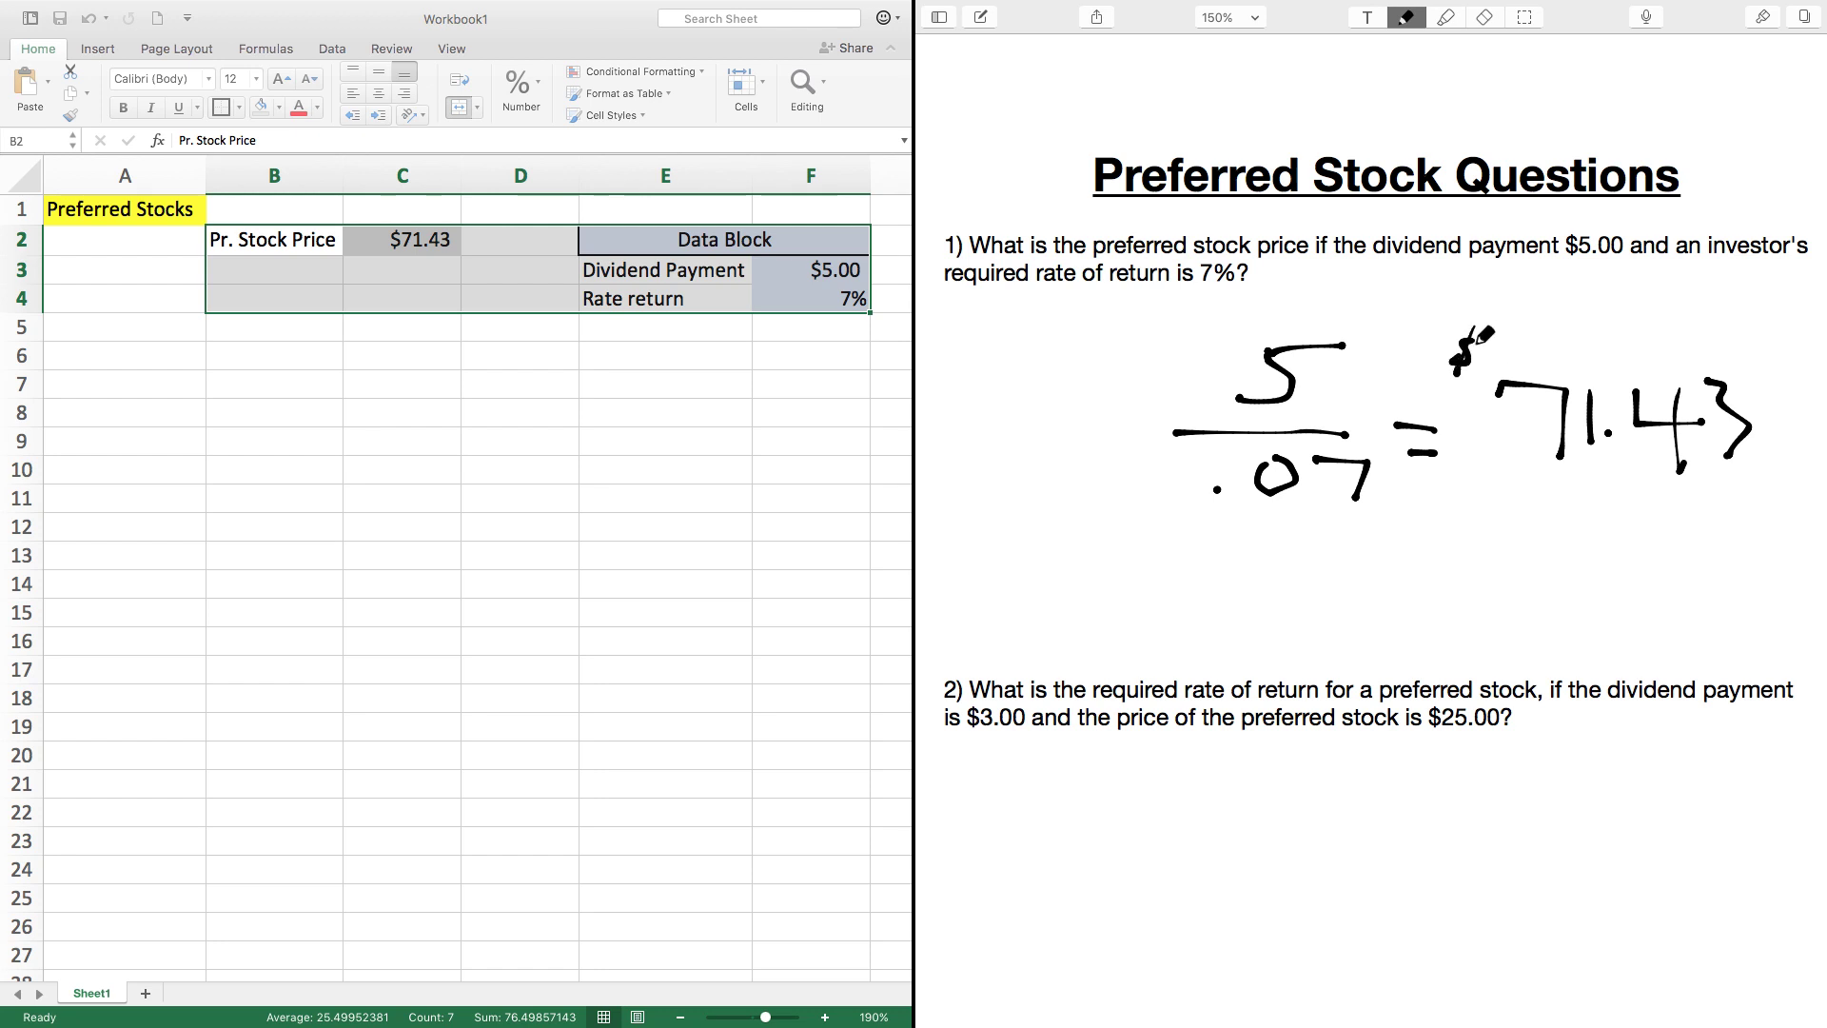
pyautogui.scroll(-3, 1218, 535)
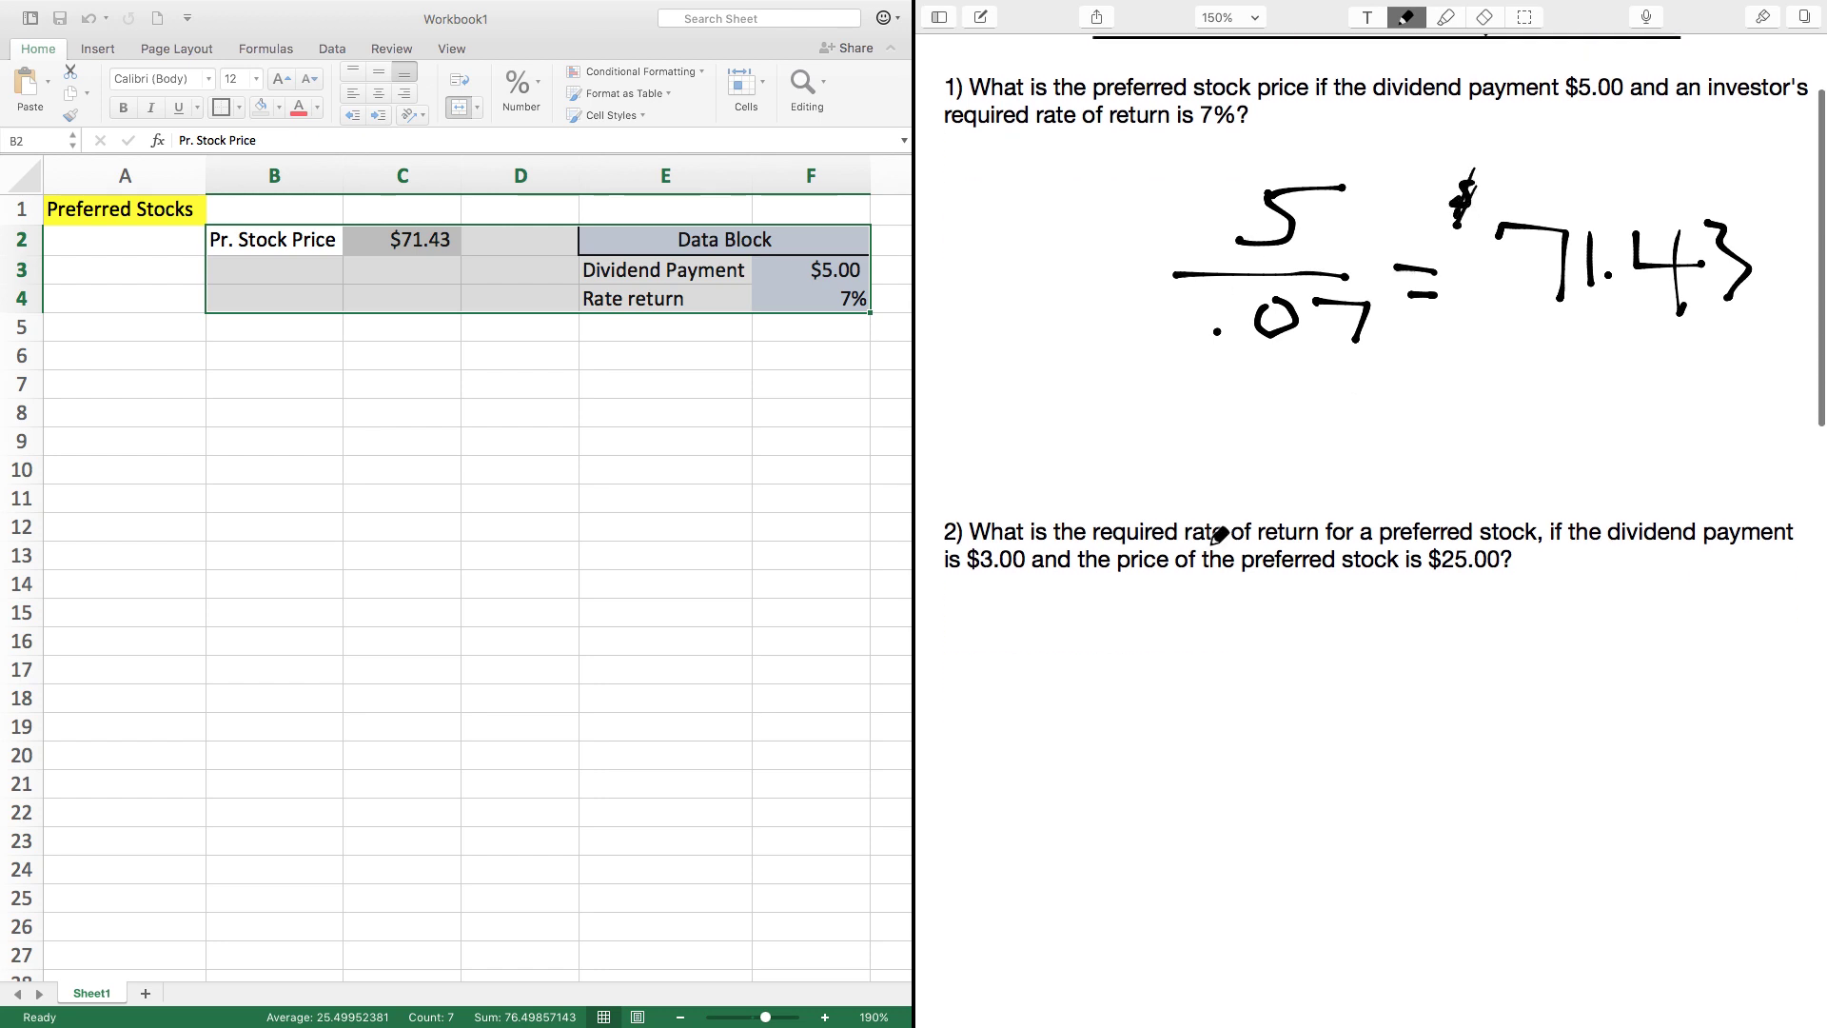
pyautogui.scroll(-3, 1218, 538)
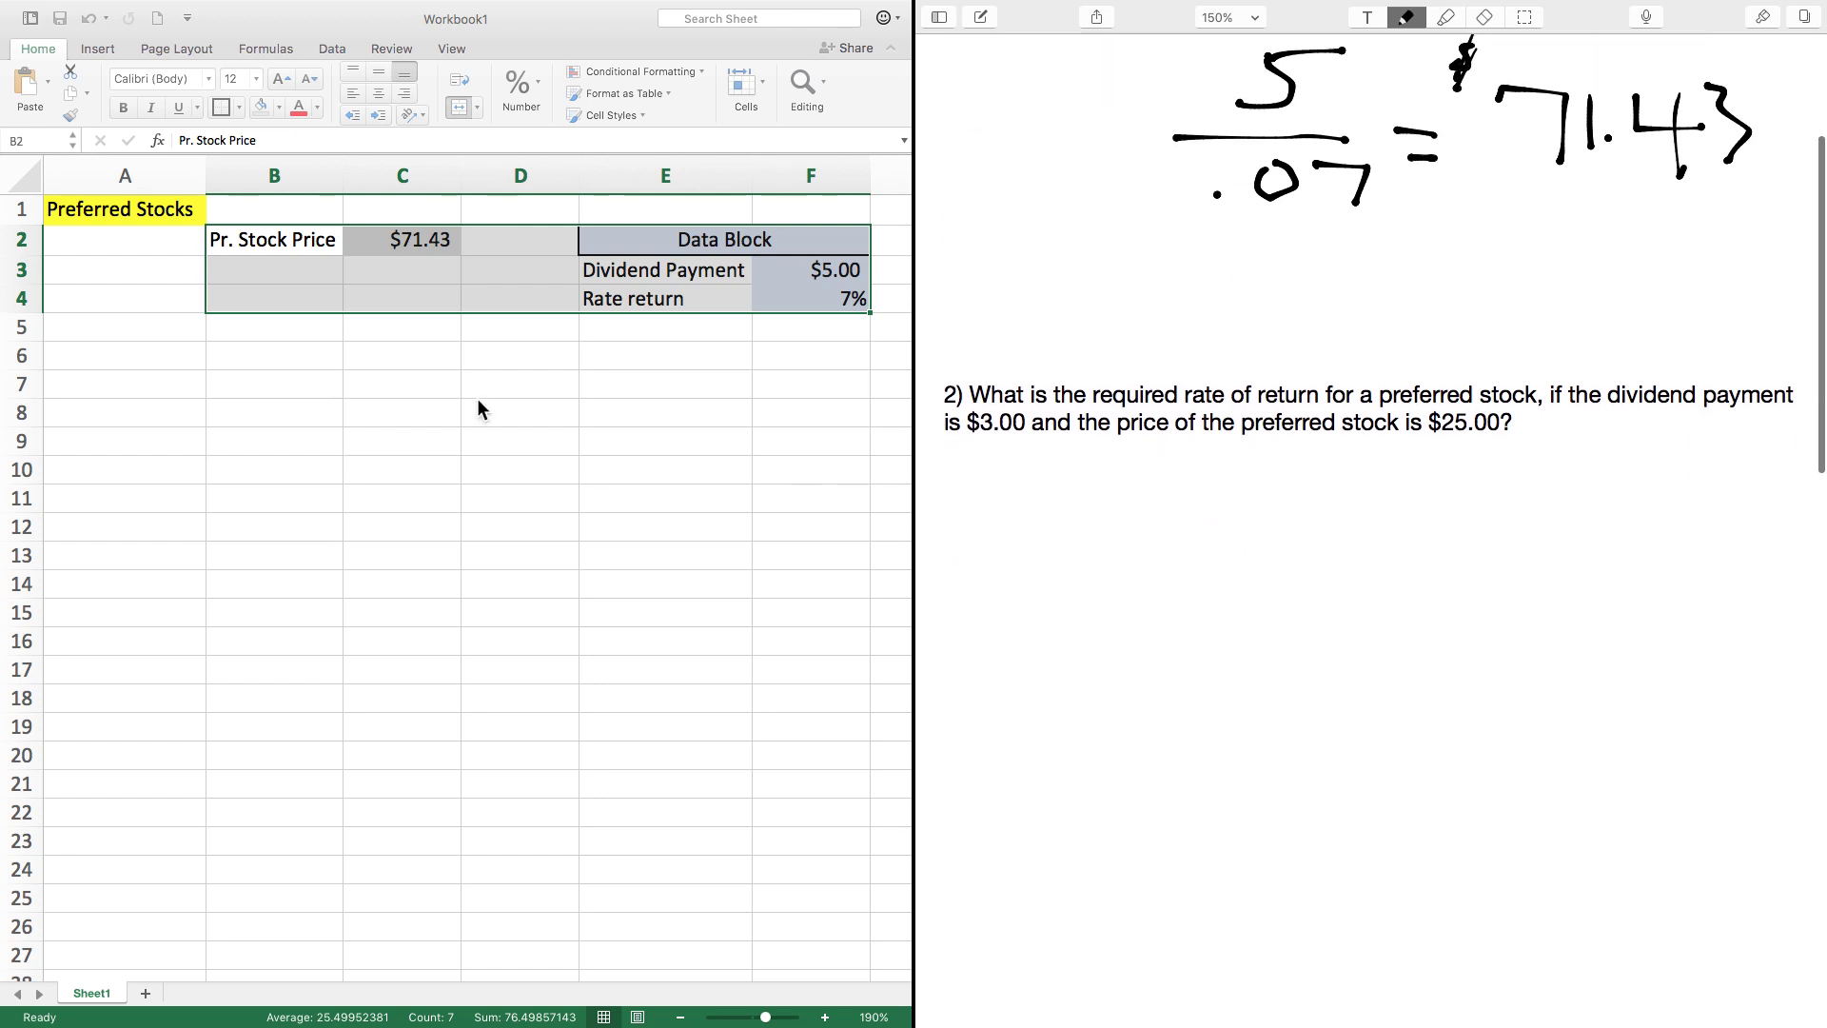
pyautogui.moveTo(133, 204); pyautogui.dragTo(717, 298)
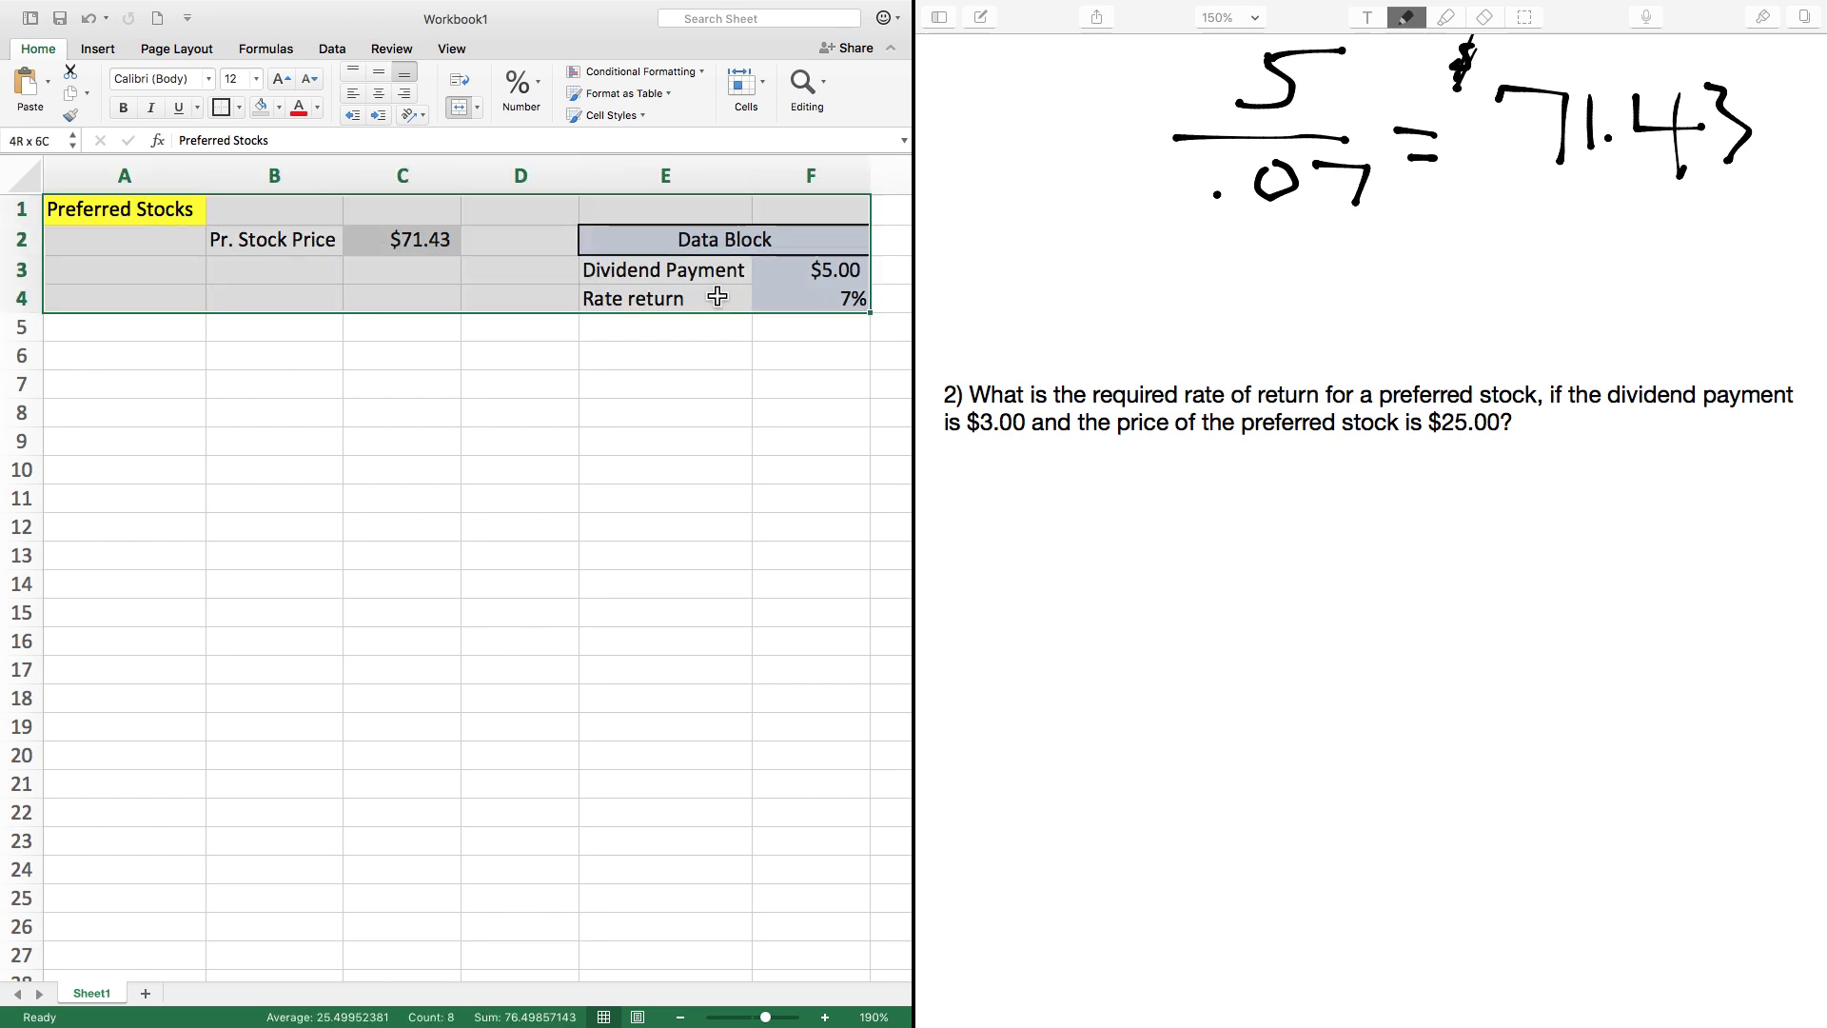
pyautogui.rightClick(523, 281)
pyautogui.click(259, 333)
pyautogui.click(276, 270)
# Step: Copy the preferred stock price block B2:F4 and paste it starting at B6
pyautogui.moveTo(285, 244); pyautogui.dragTo(632, 294)
pyautogui.rightClick(643, 277)
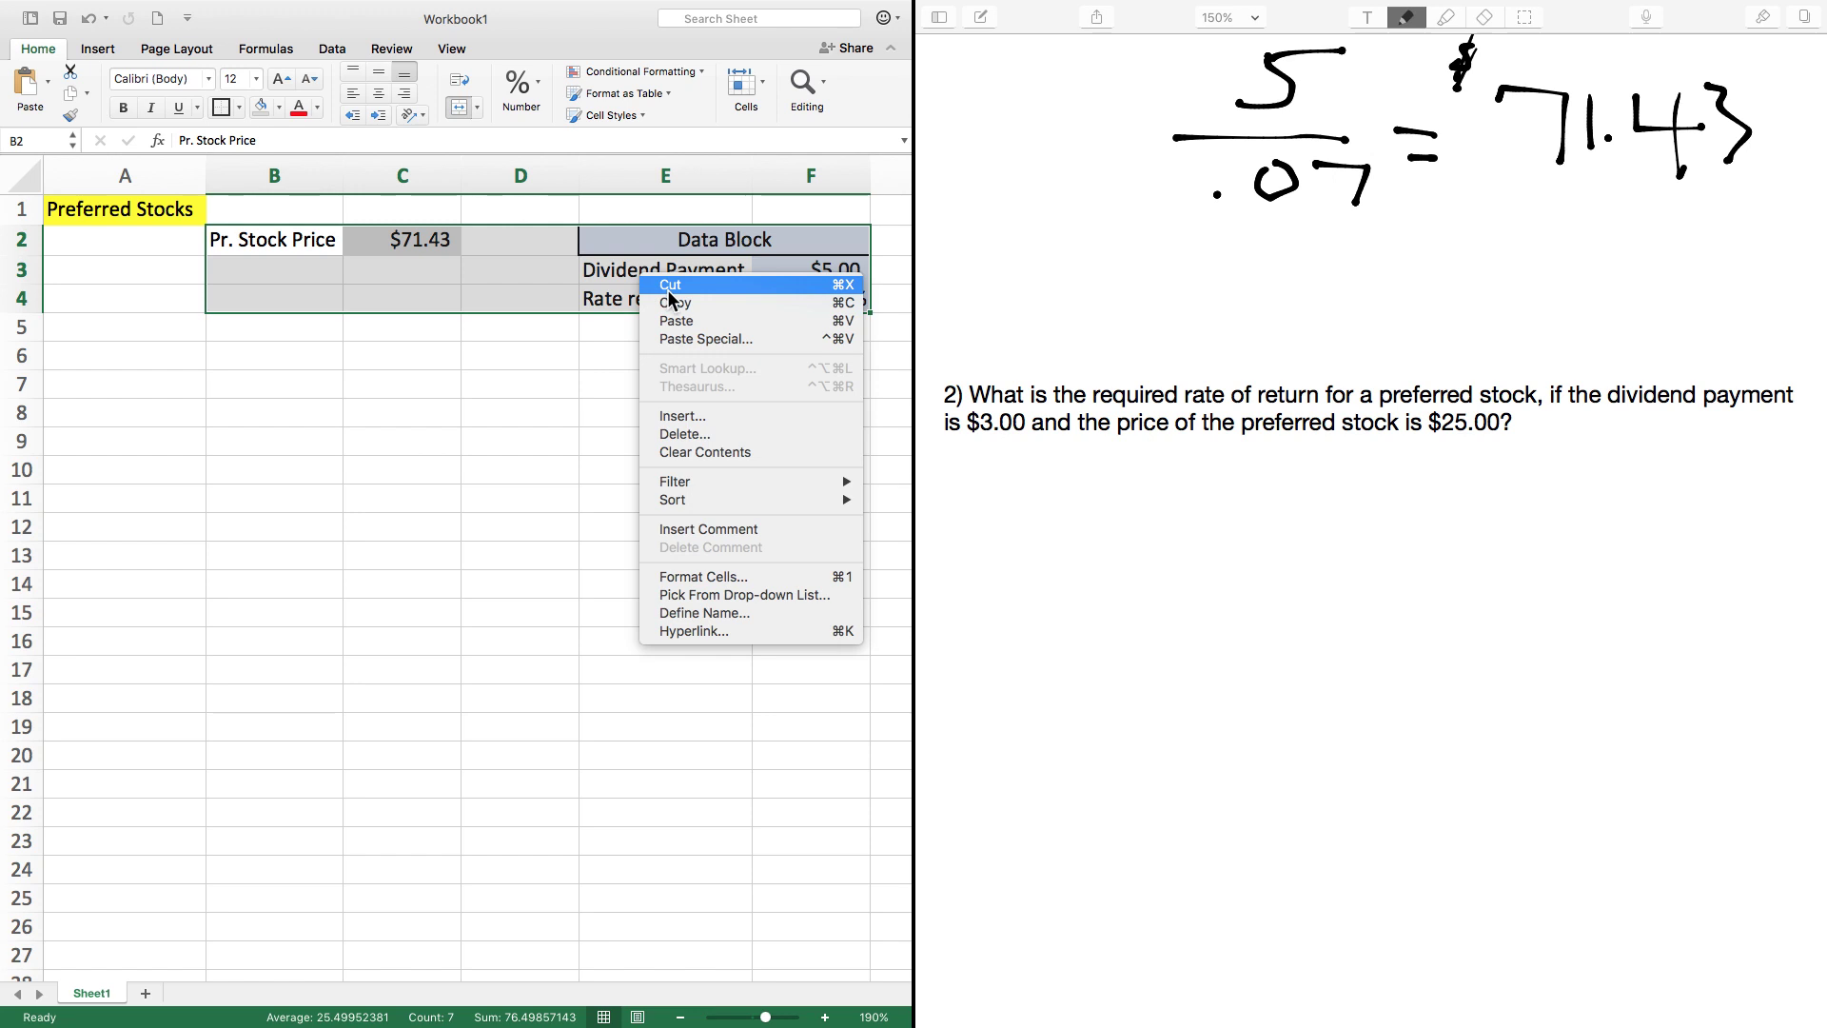
pyautogui.click(681, 305)
pyautogui.click(294, 382)
pyautogui.click(296, 355)
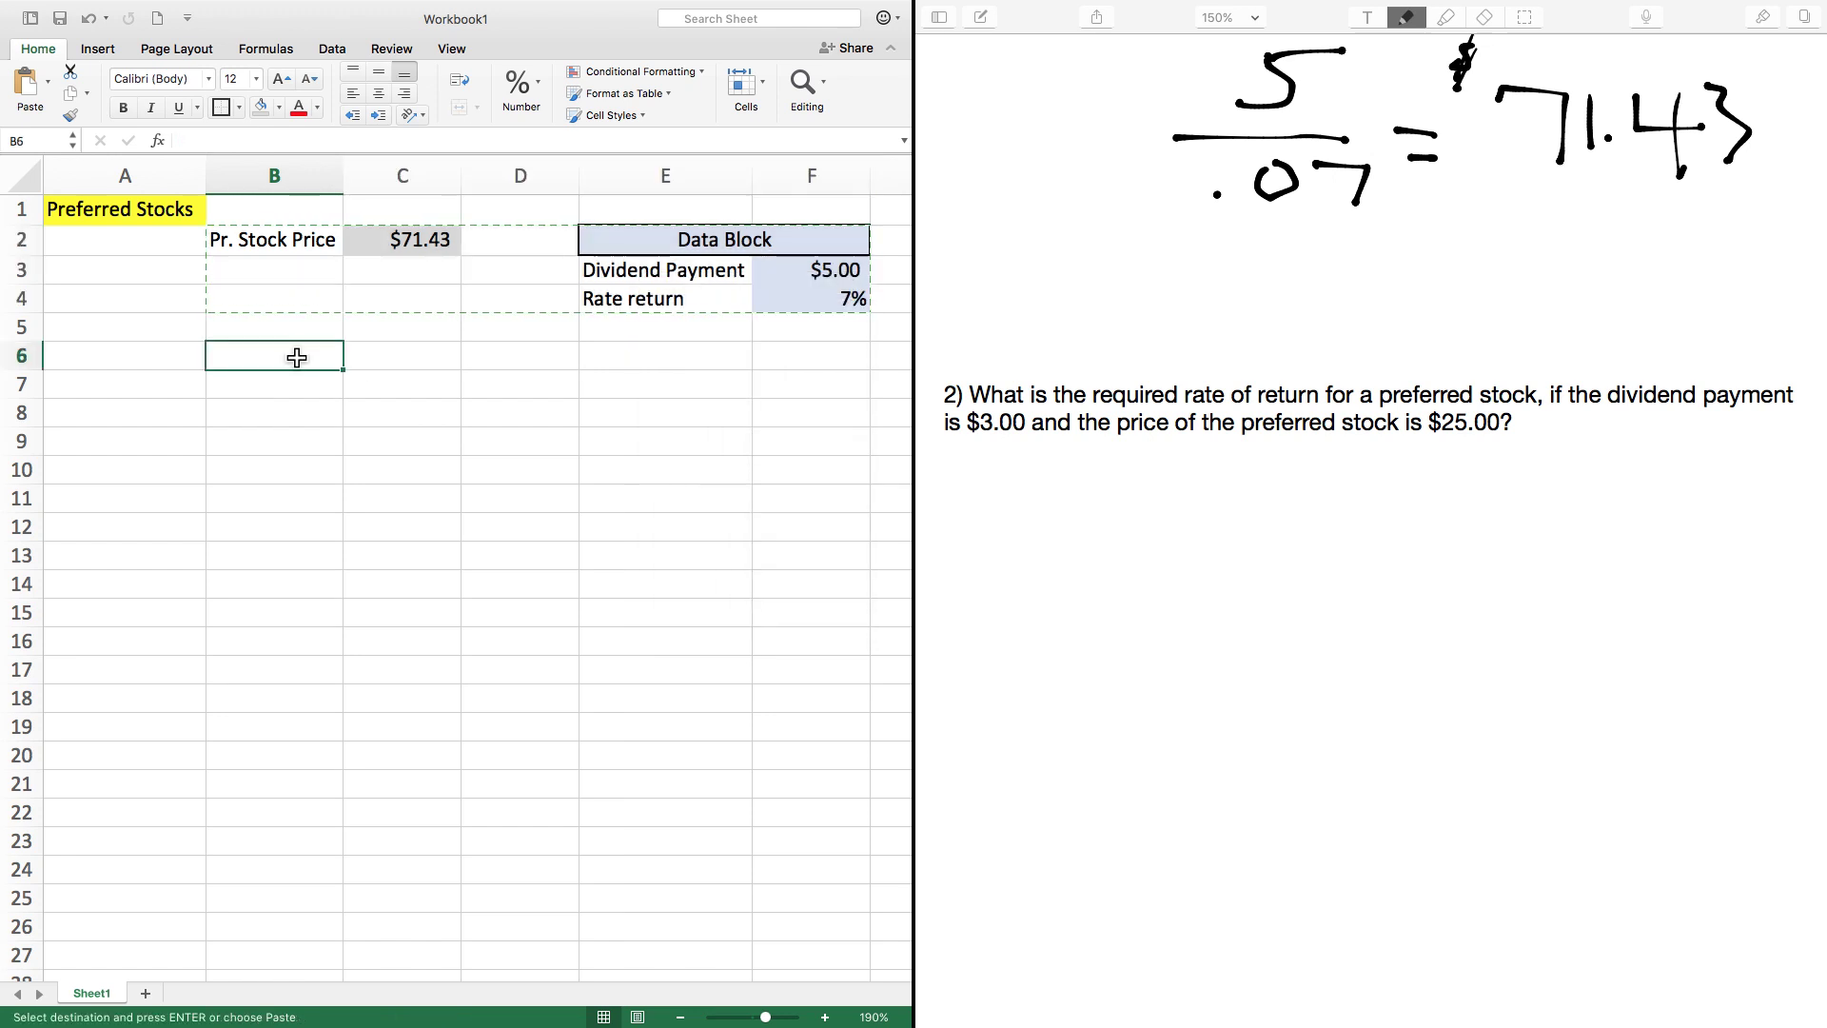
pyautogui.press('super+v')
pyautogui.click(376, 469)
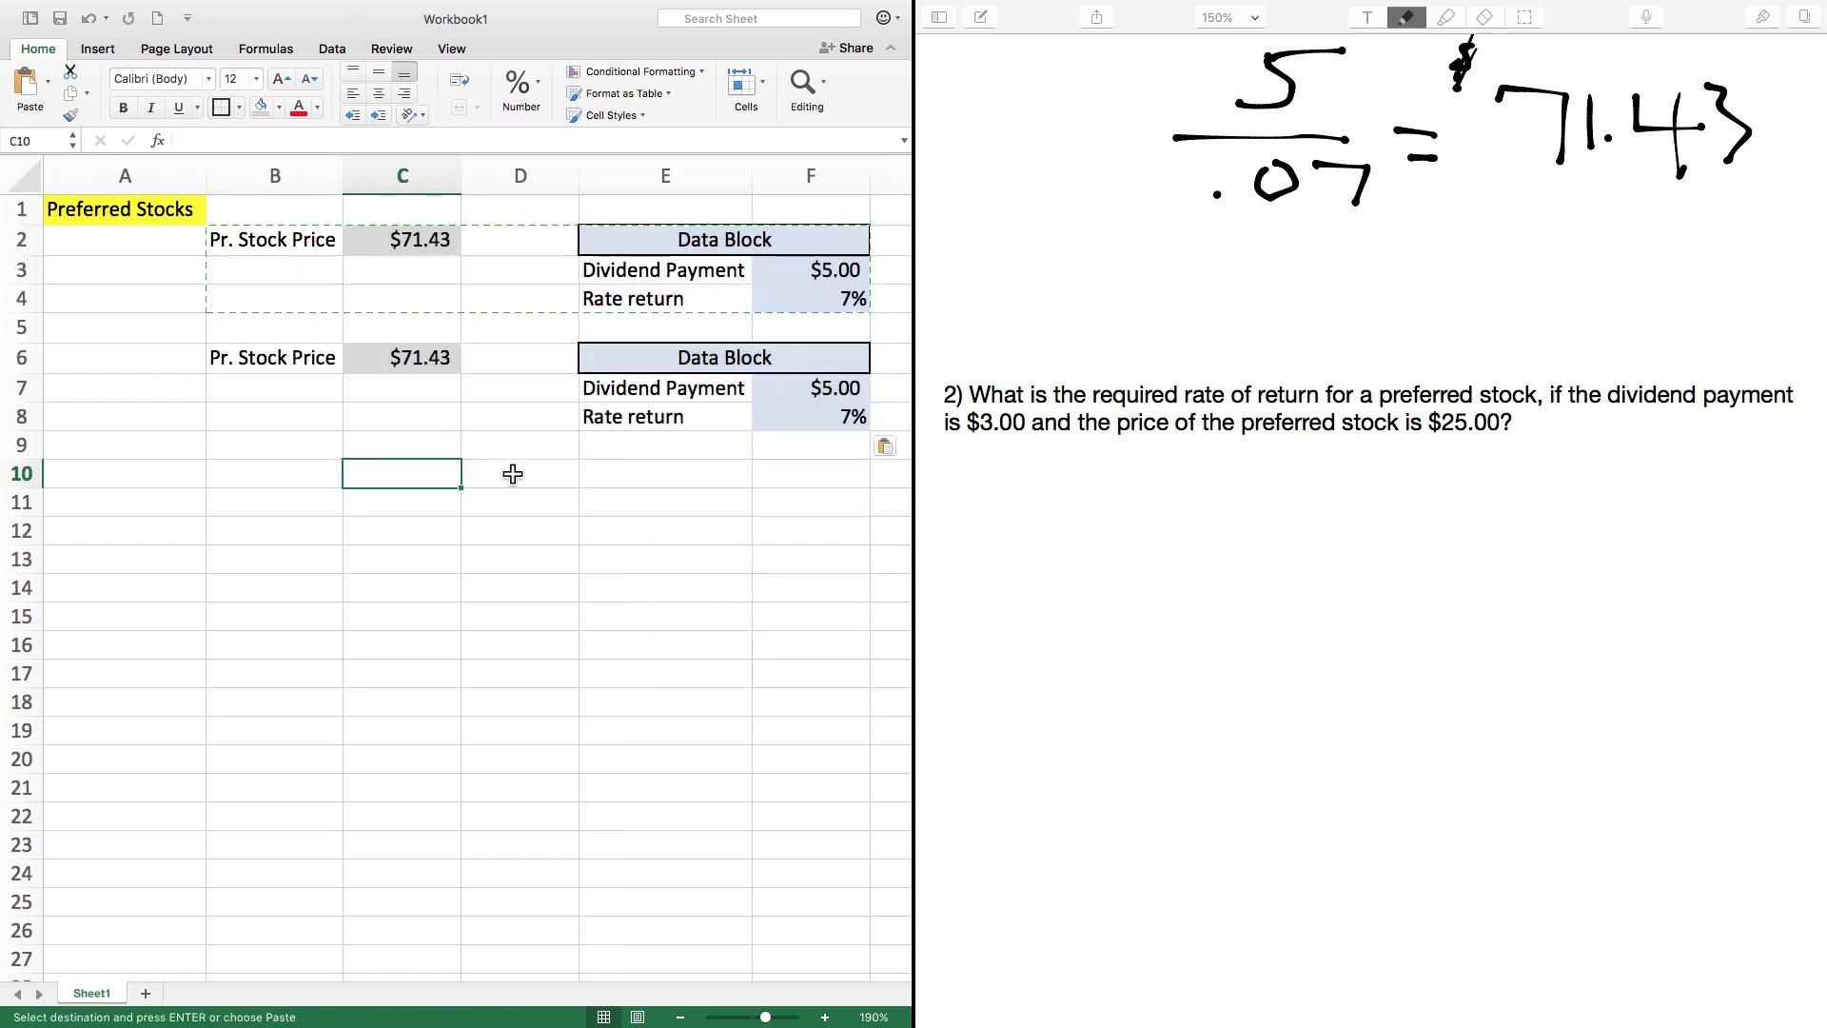
# Step: Replace the label in B6 with "Required Return"
pyautogui.click(1228, 430)
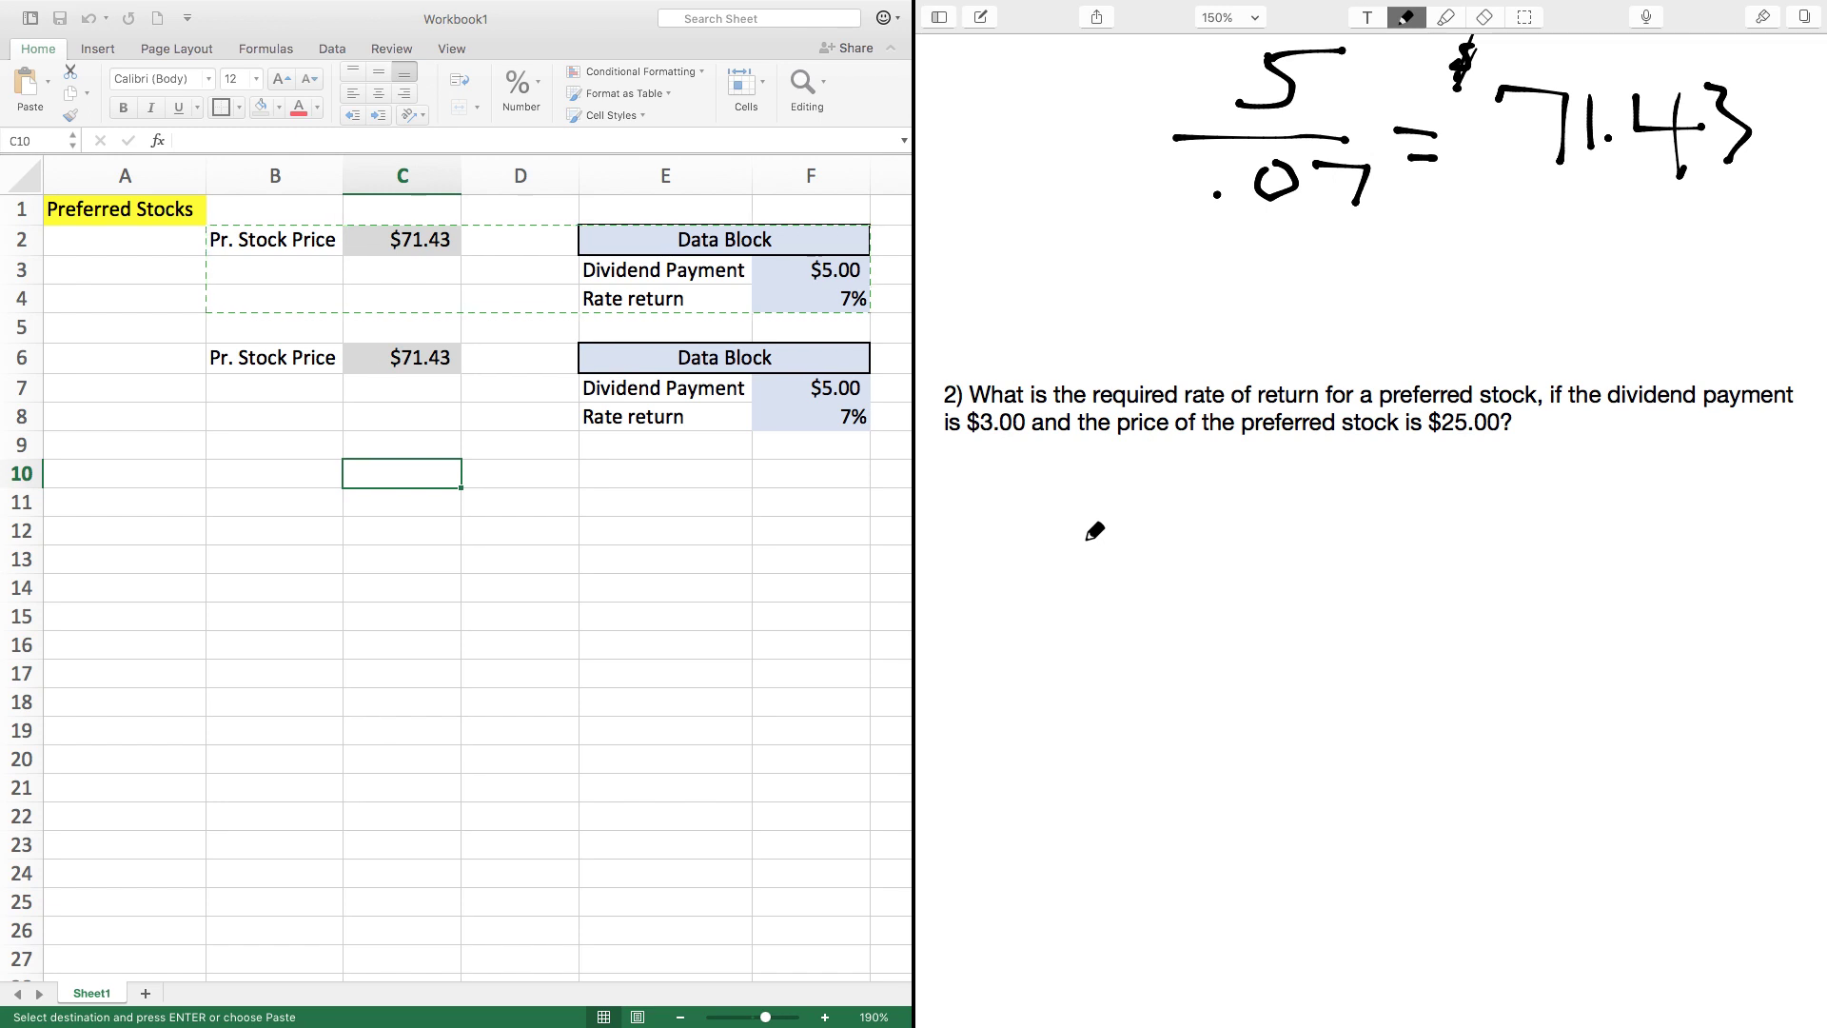
pyautogui.click(747, 468)
pyautogui.click(270, 357)
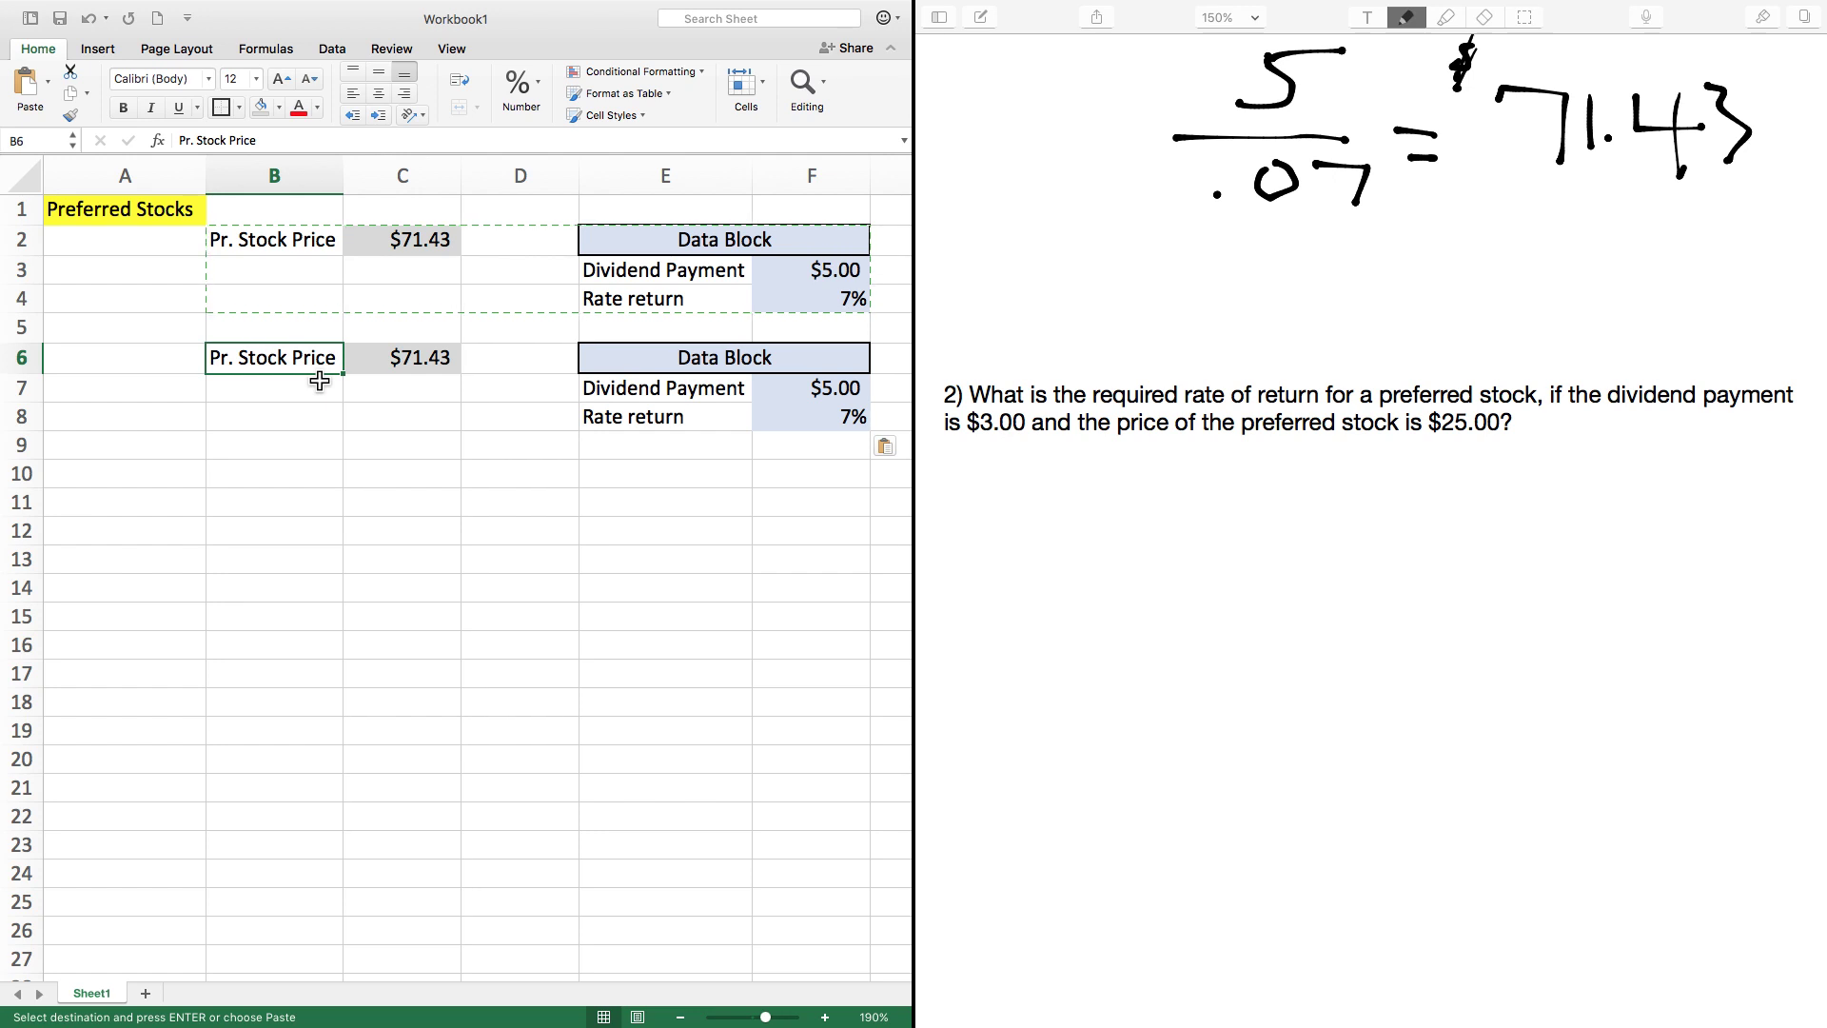
pyautogui.write('P')
pyautogui.press('BackSpace')
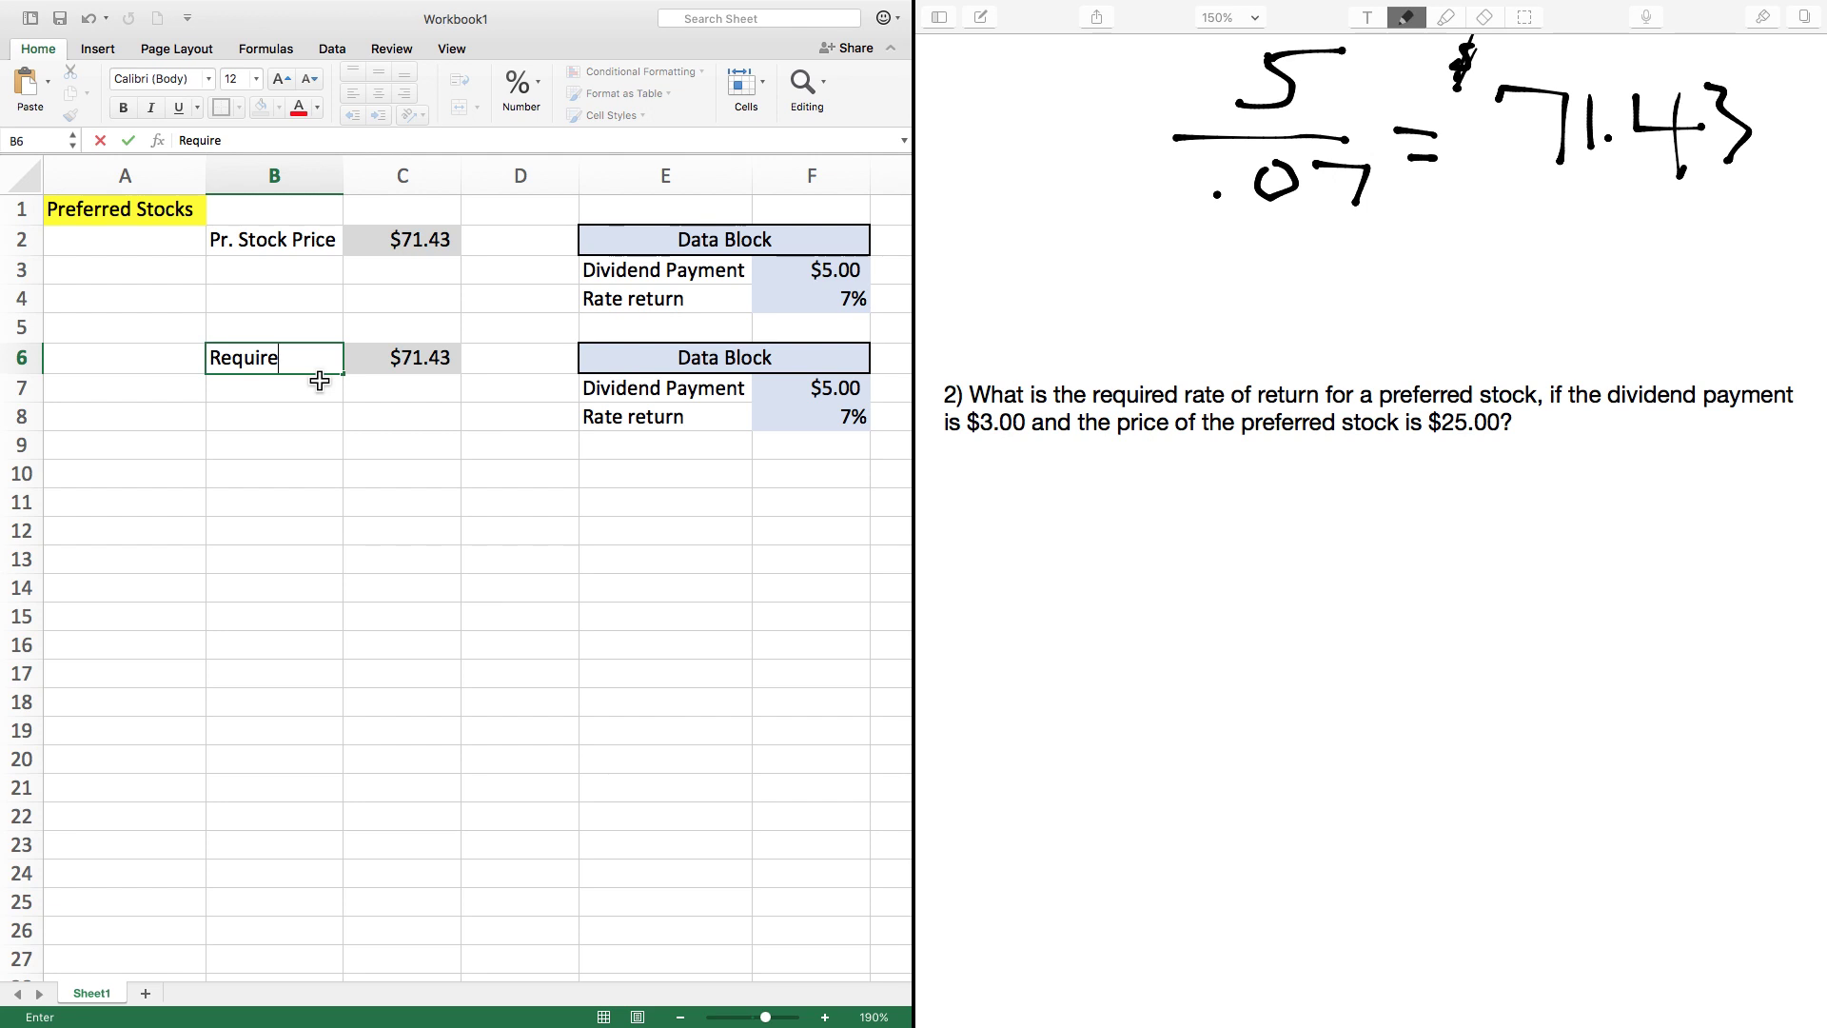
pyautogui.write('Required Rturn')
pyautogui.press('BackSpace')
pyautogui.press('BackSpace')
pyautogui.press('BackSpace')
pyautogui.press('BackSpace')
pyautogui.press('BackSpace')
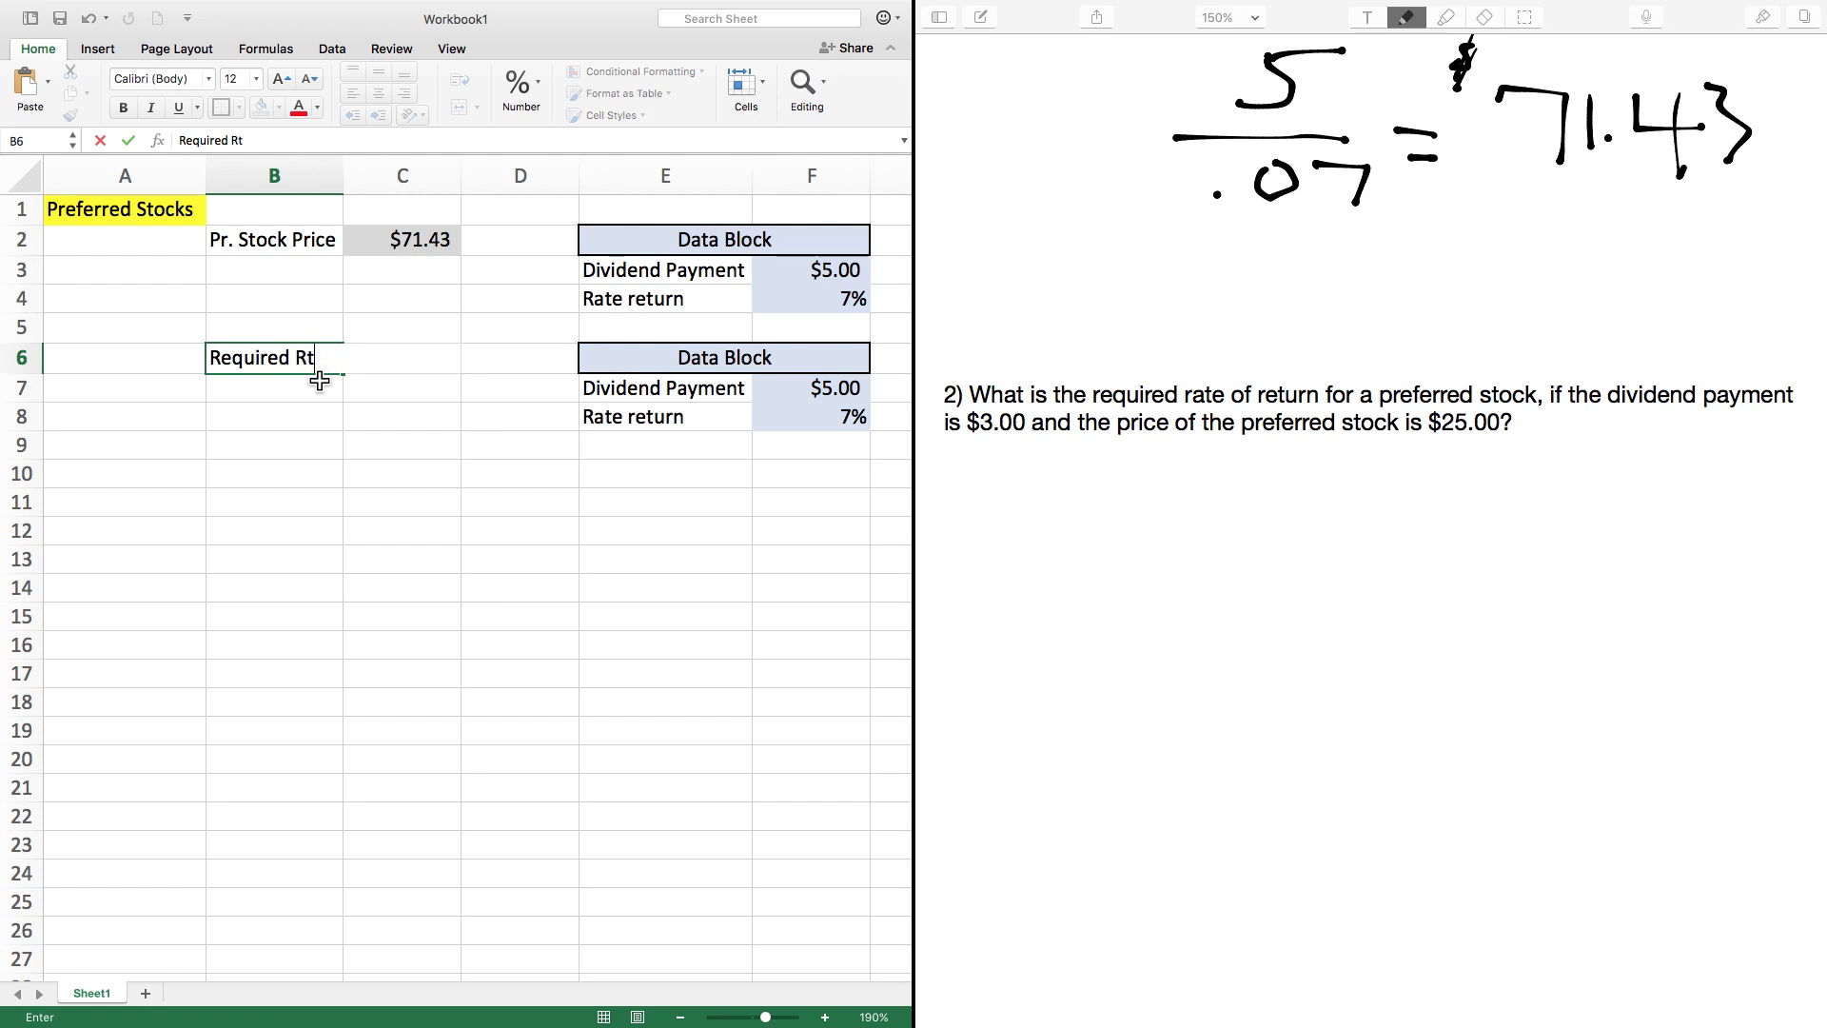
pyautogui.write('eturn')
# Step: Auto-fit the width of column B to its longest label
pyautogui.moveTo(274, 416); pyautogui.dragTo(402, 388)
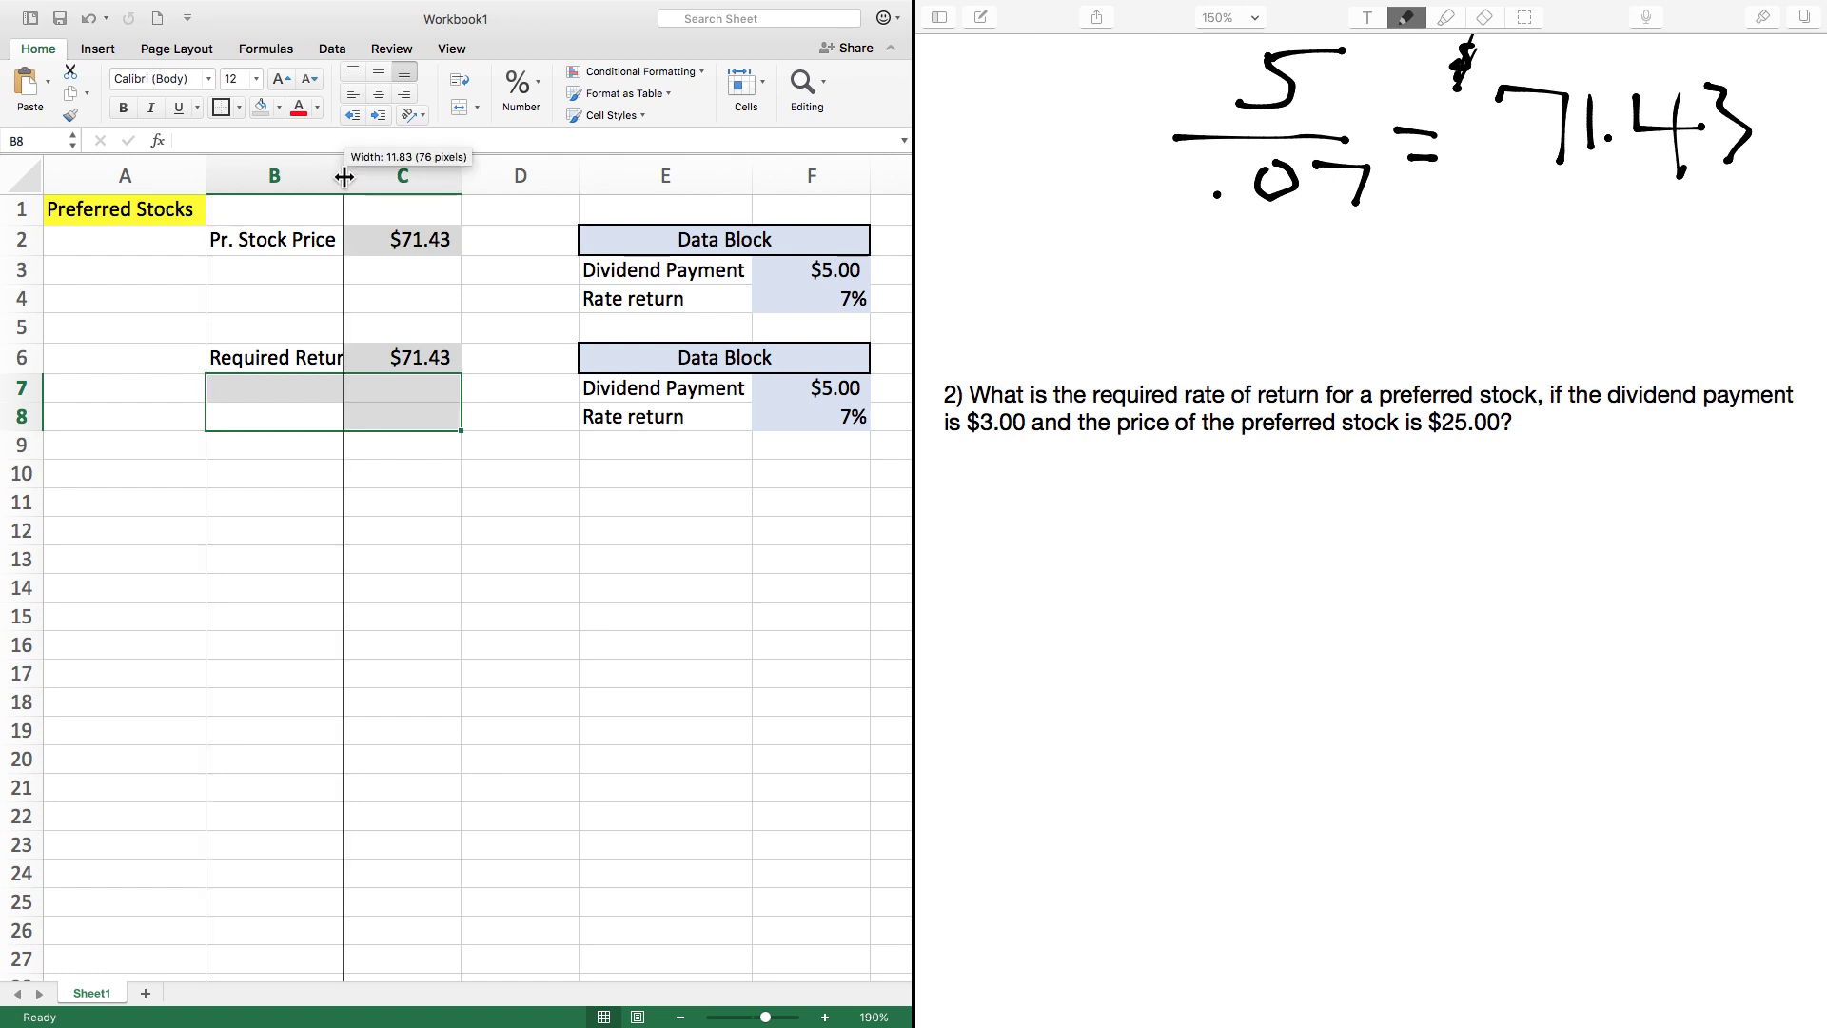
pyautogui.doubleClick(347, 177)
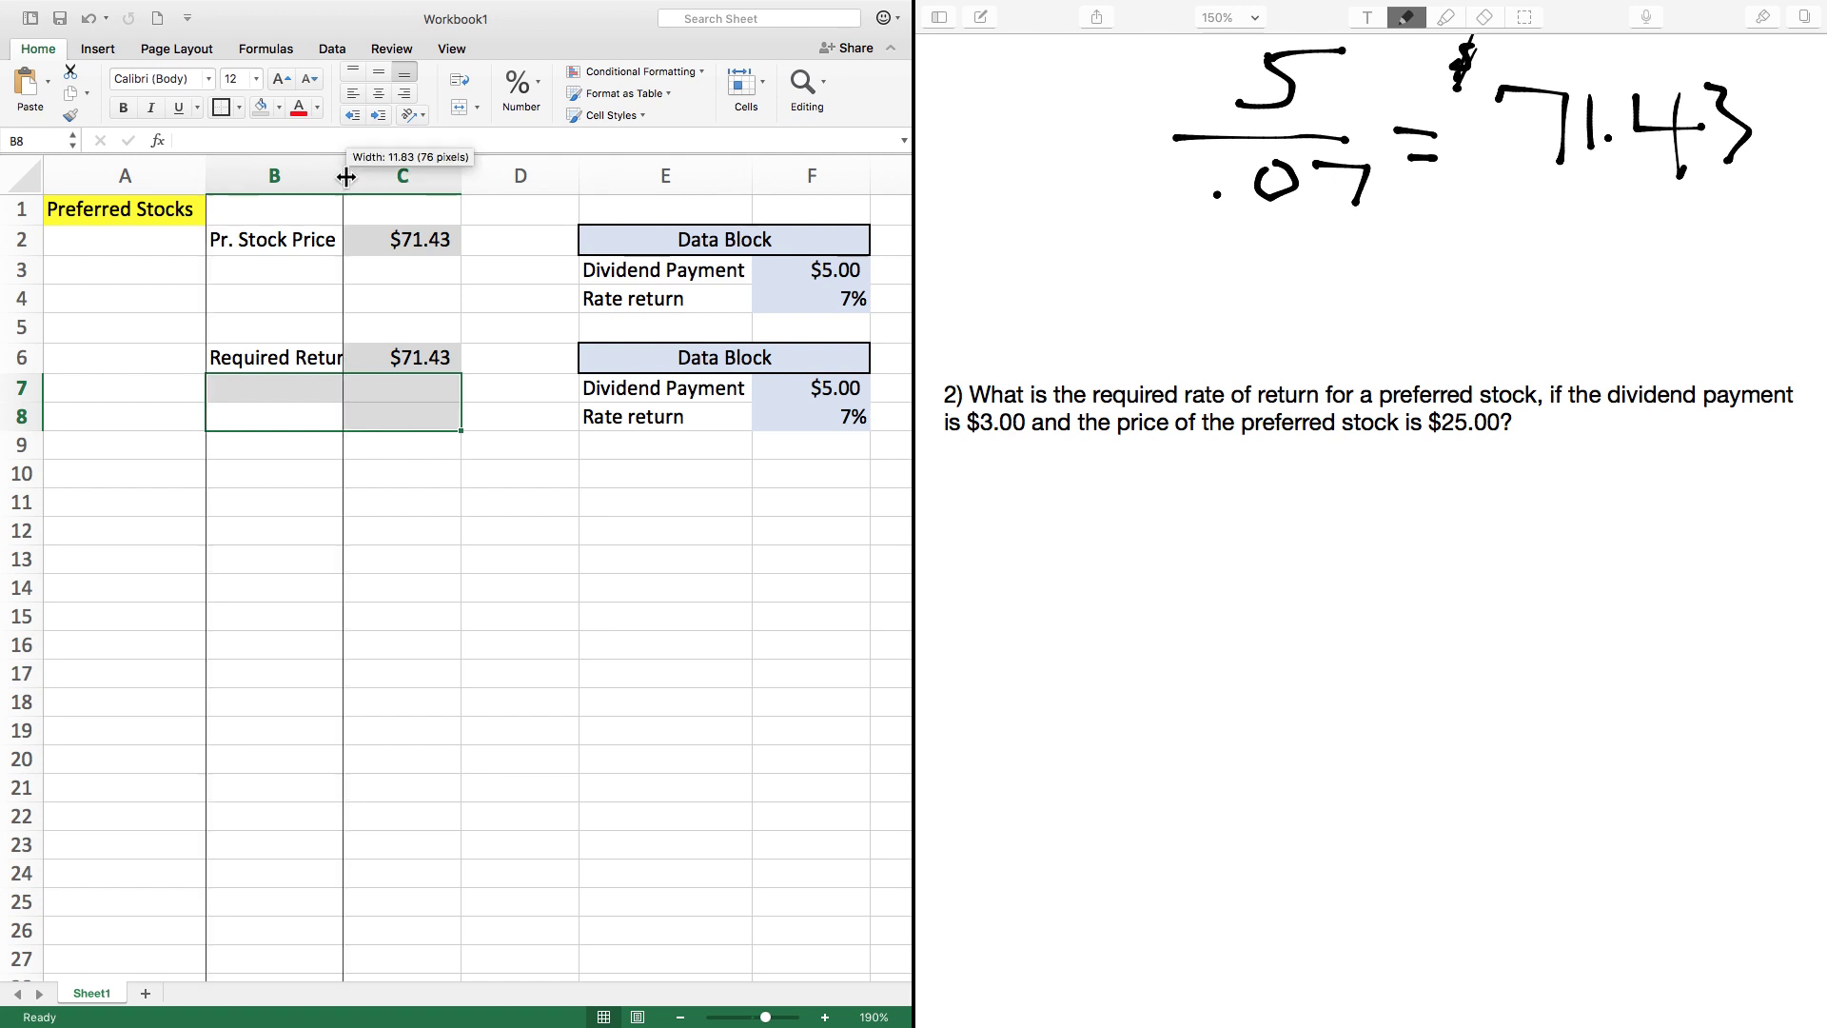
pyautogui.click(632, 472)
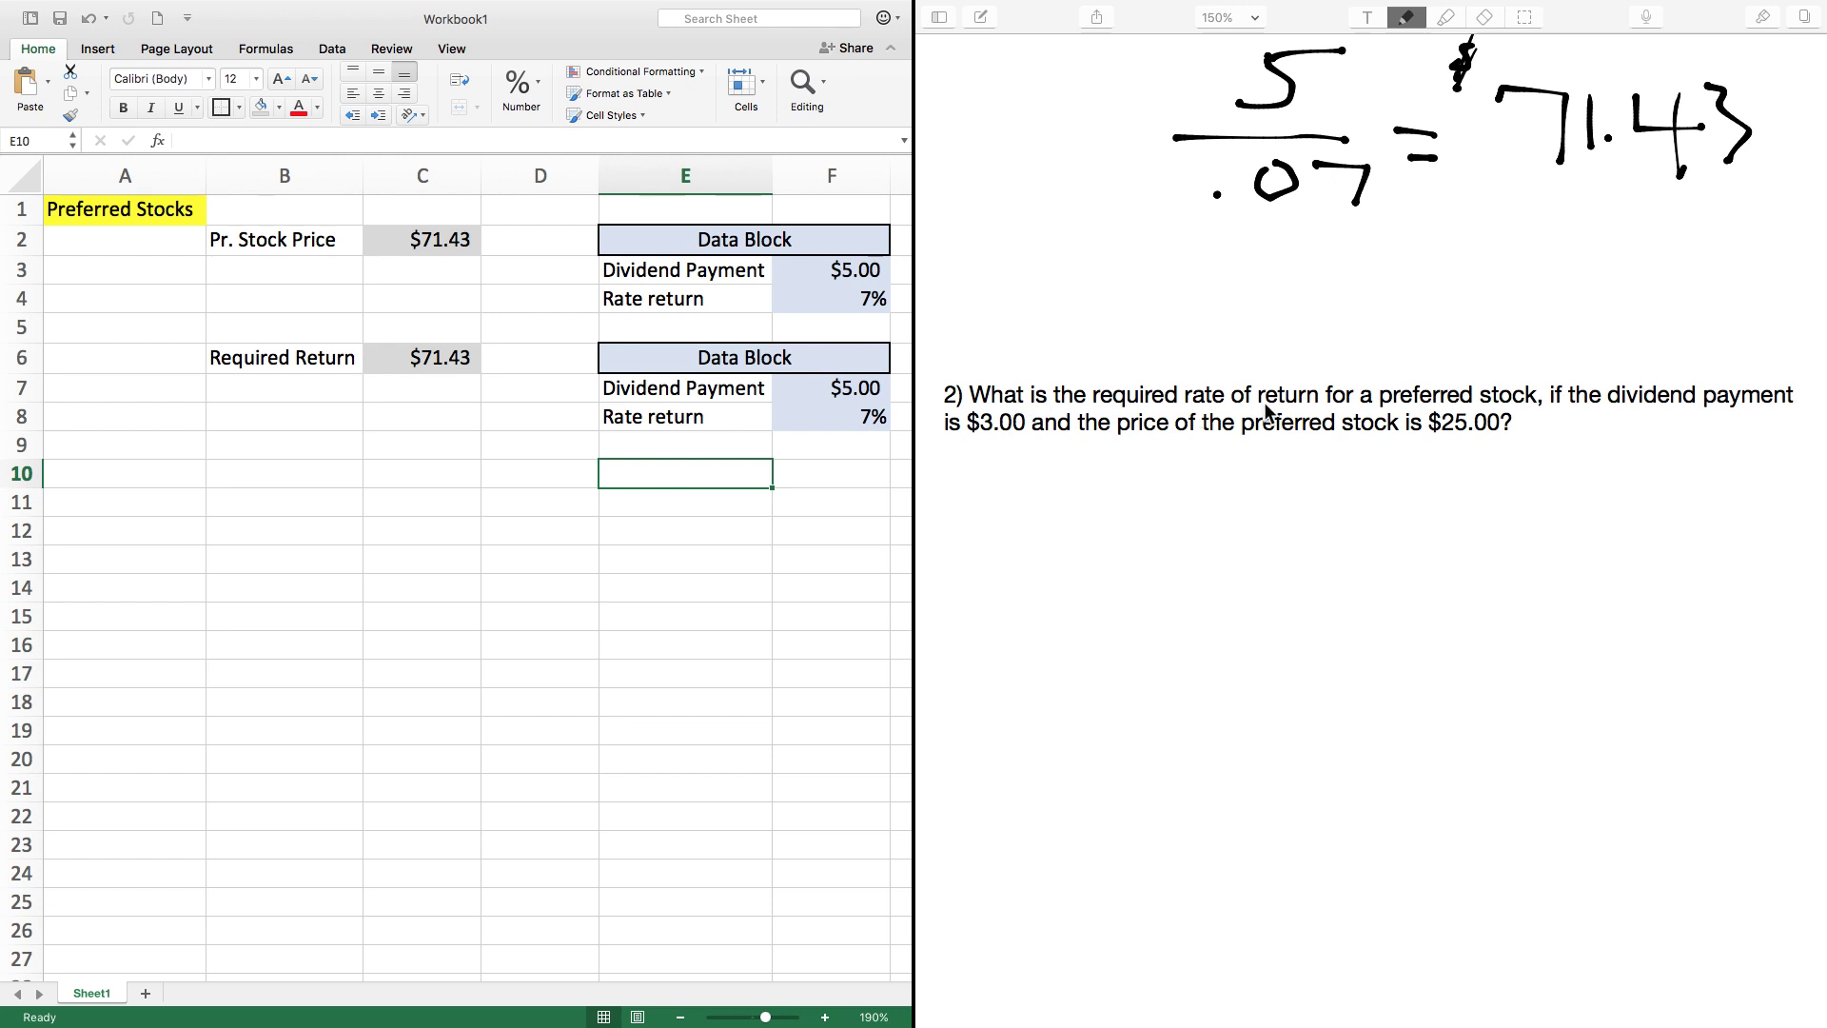
# Step: Replace the "Rate return" label in E8 of the second data block with "Pr. Stock Price"
pyautogui.click(699, 390)
pyautogui.click(693, 415)
pyautogui.write('Pre.')
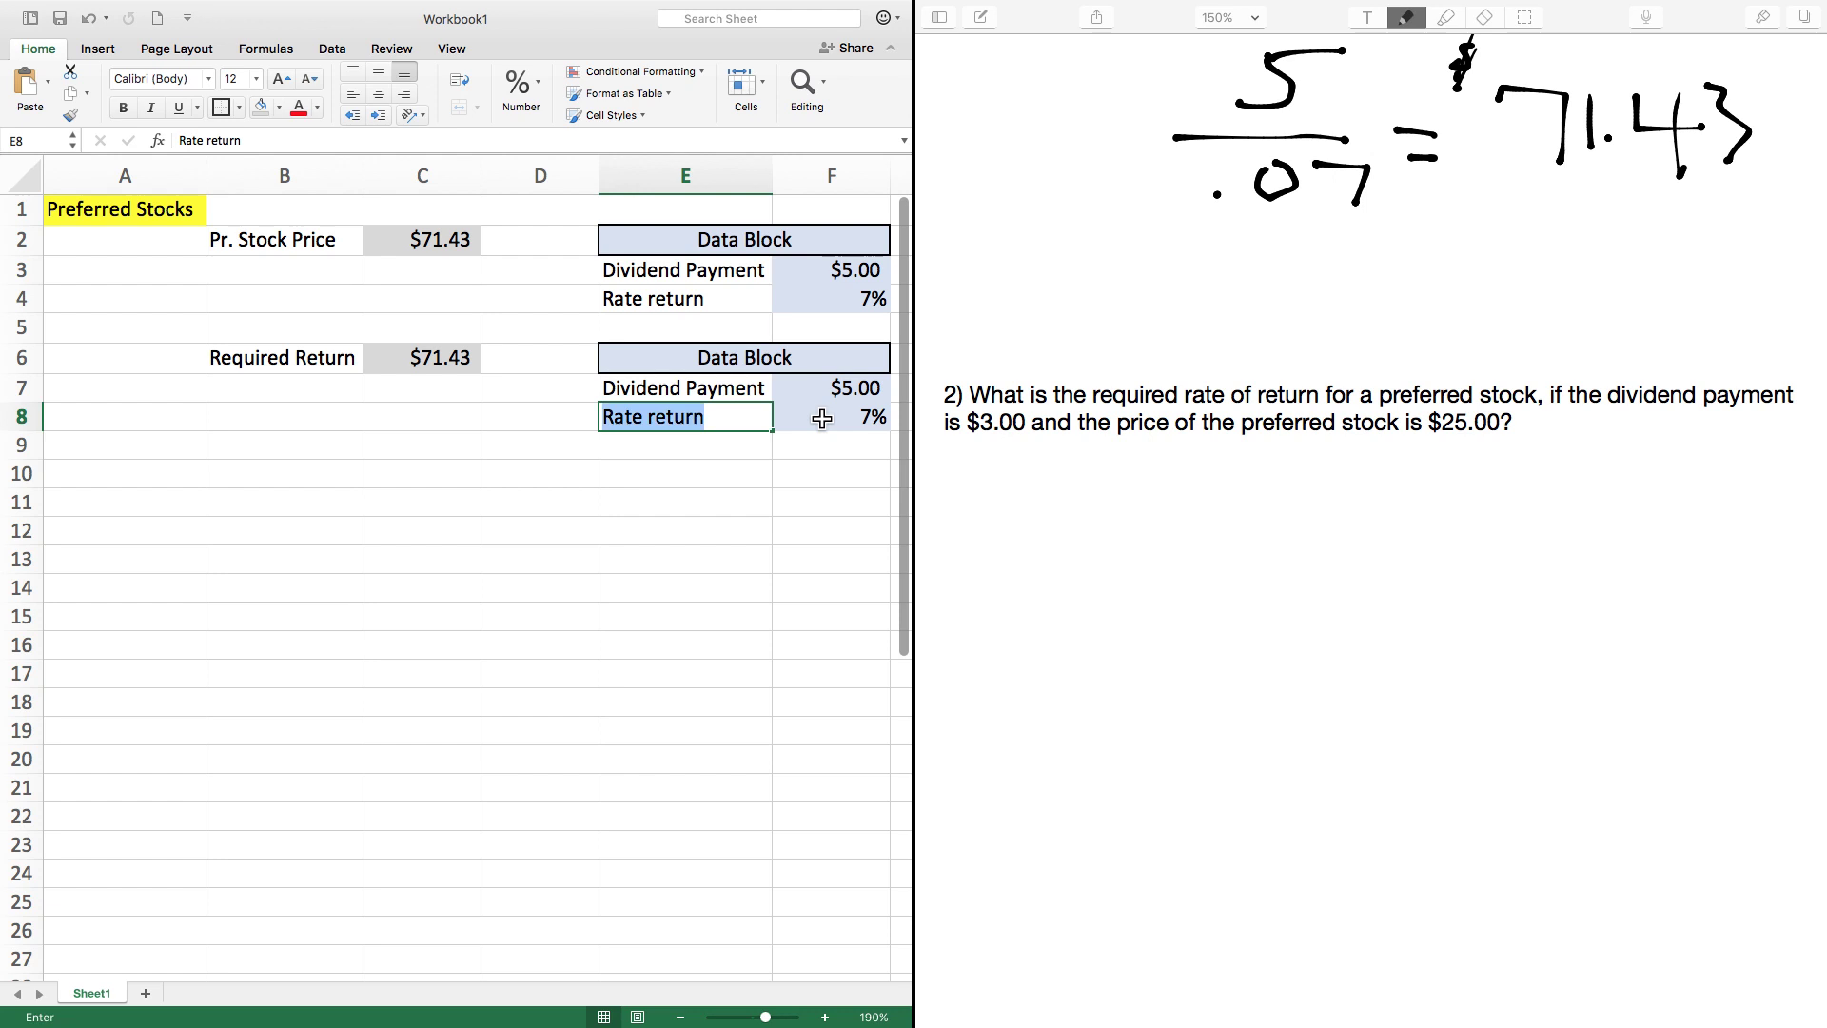
pyautogui.write(' Stock PRic')
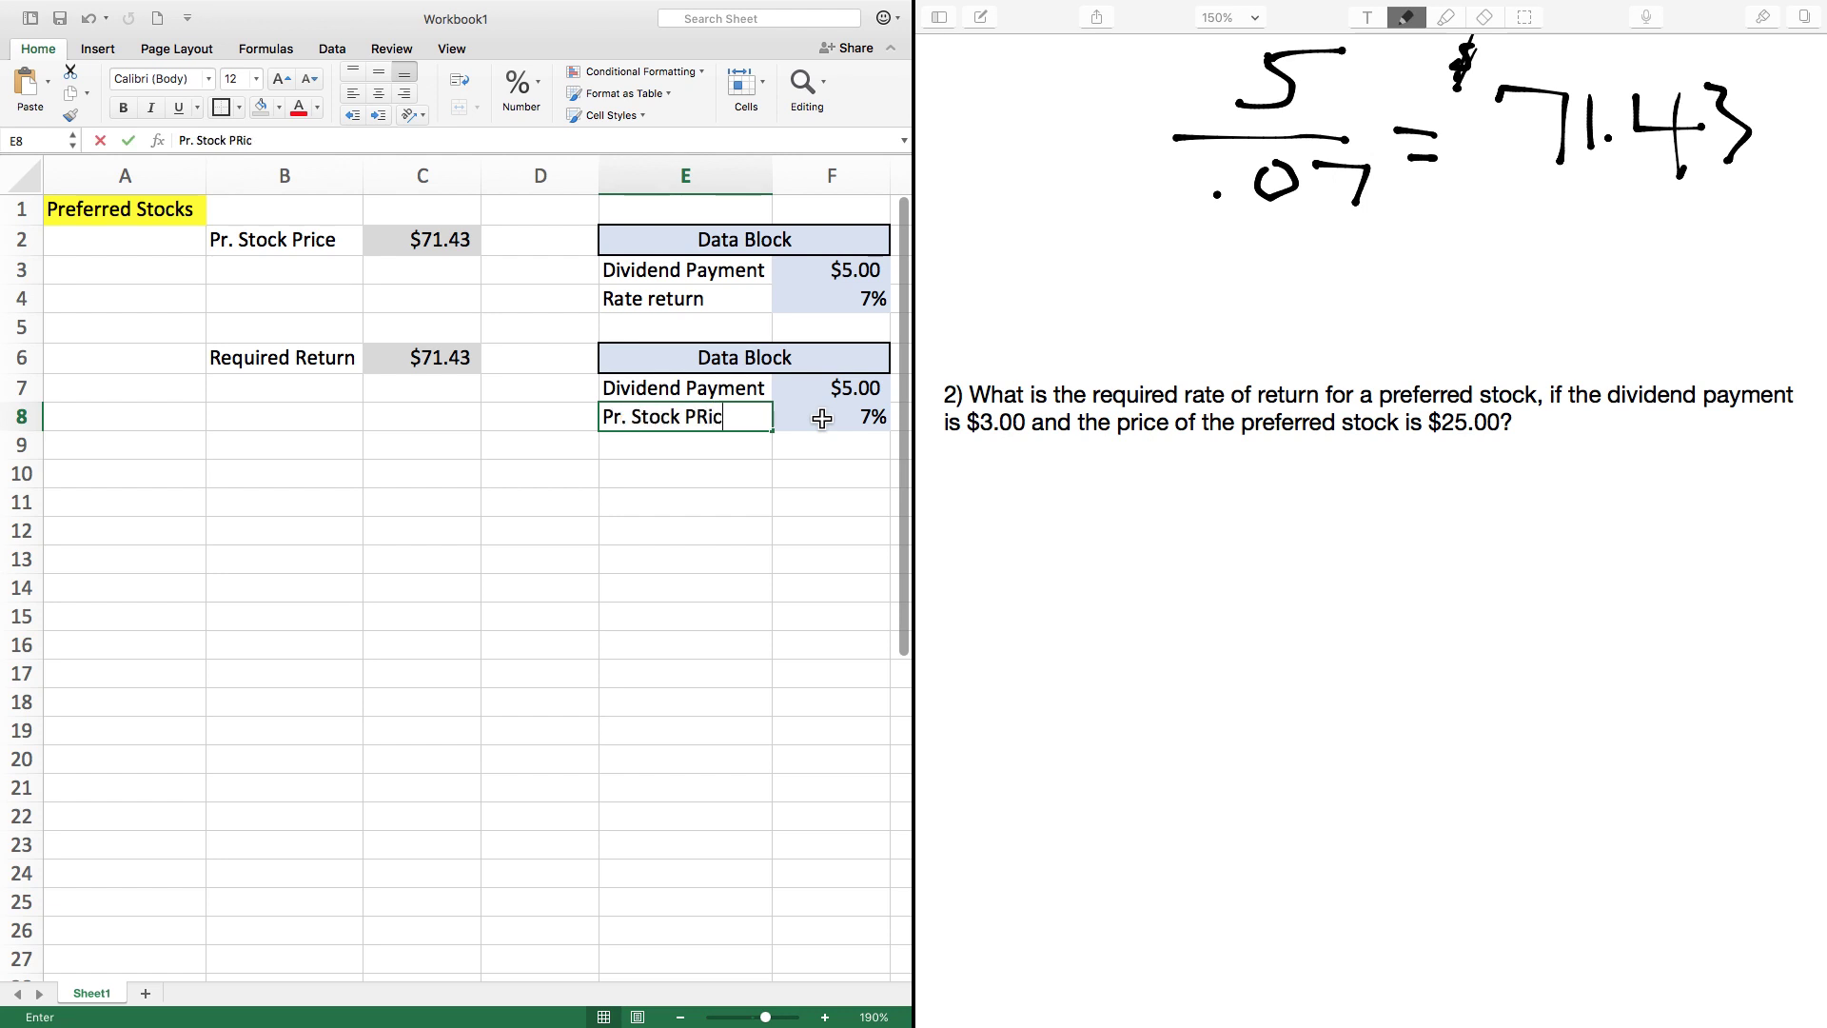
pyautogui.write('e')
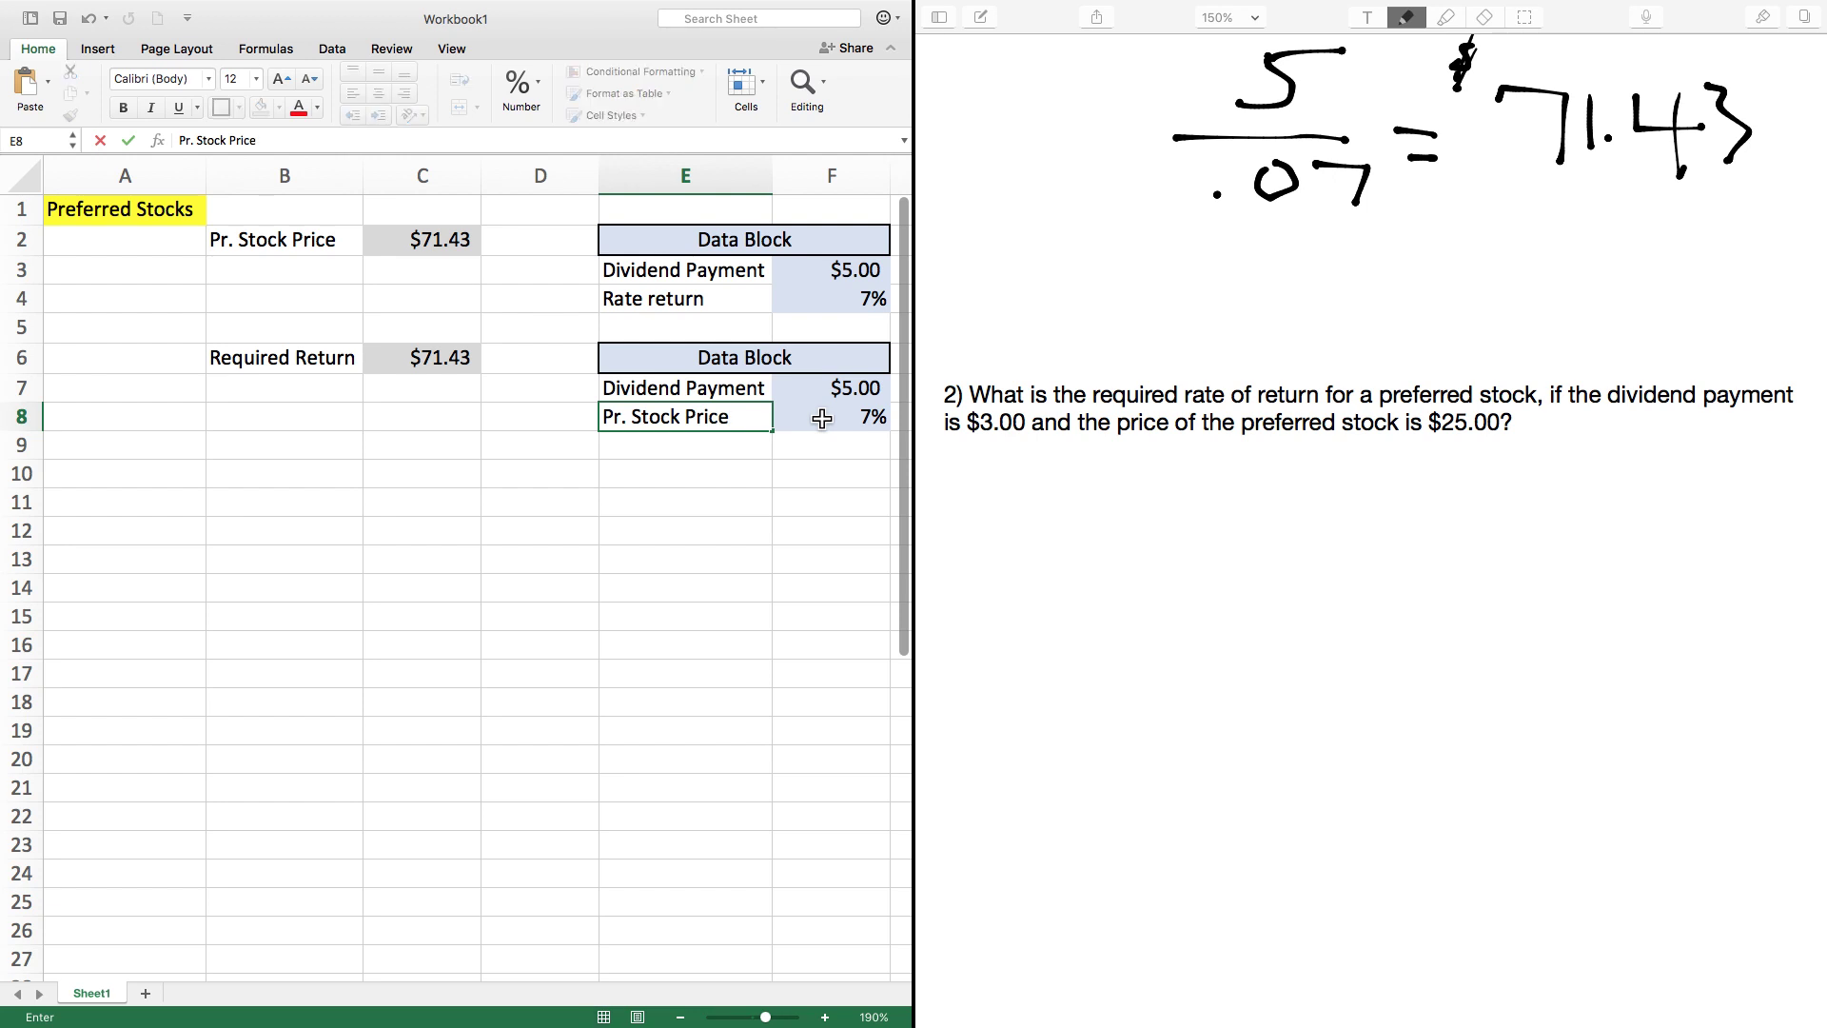
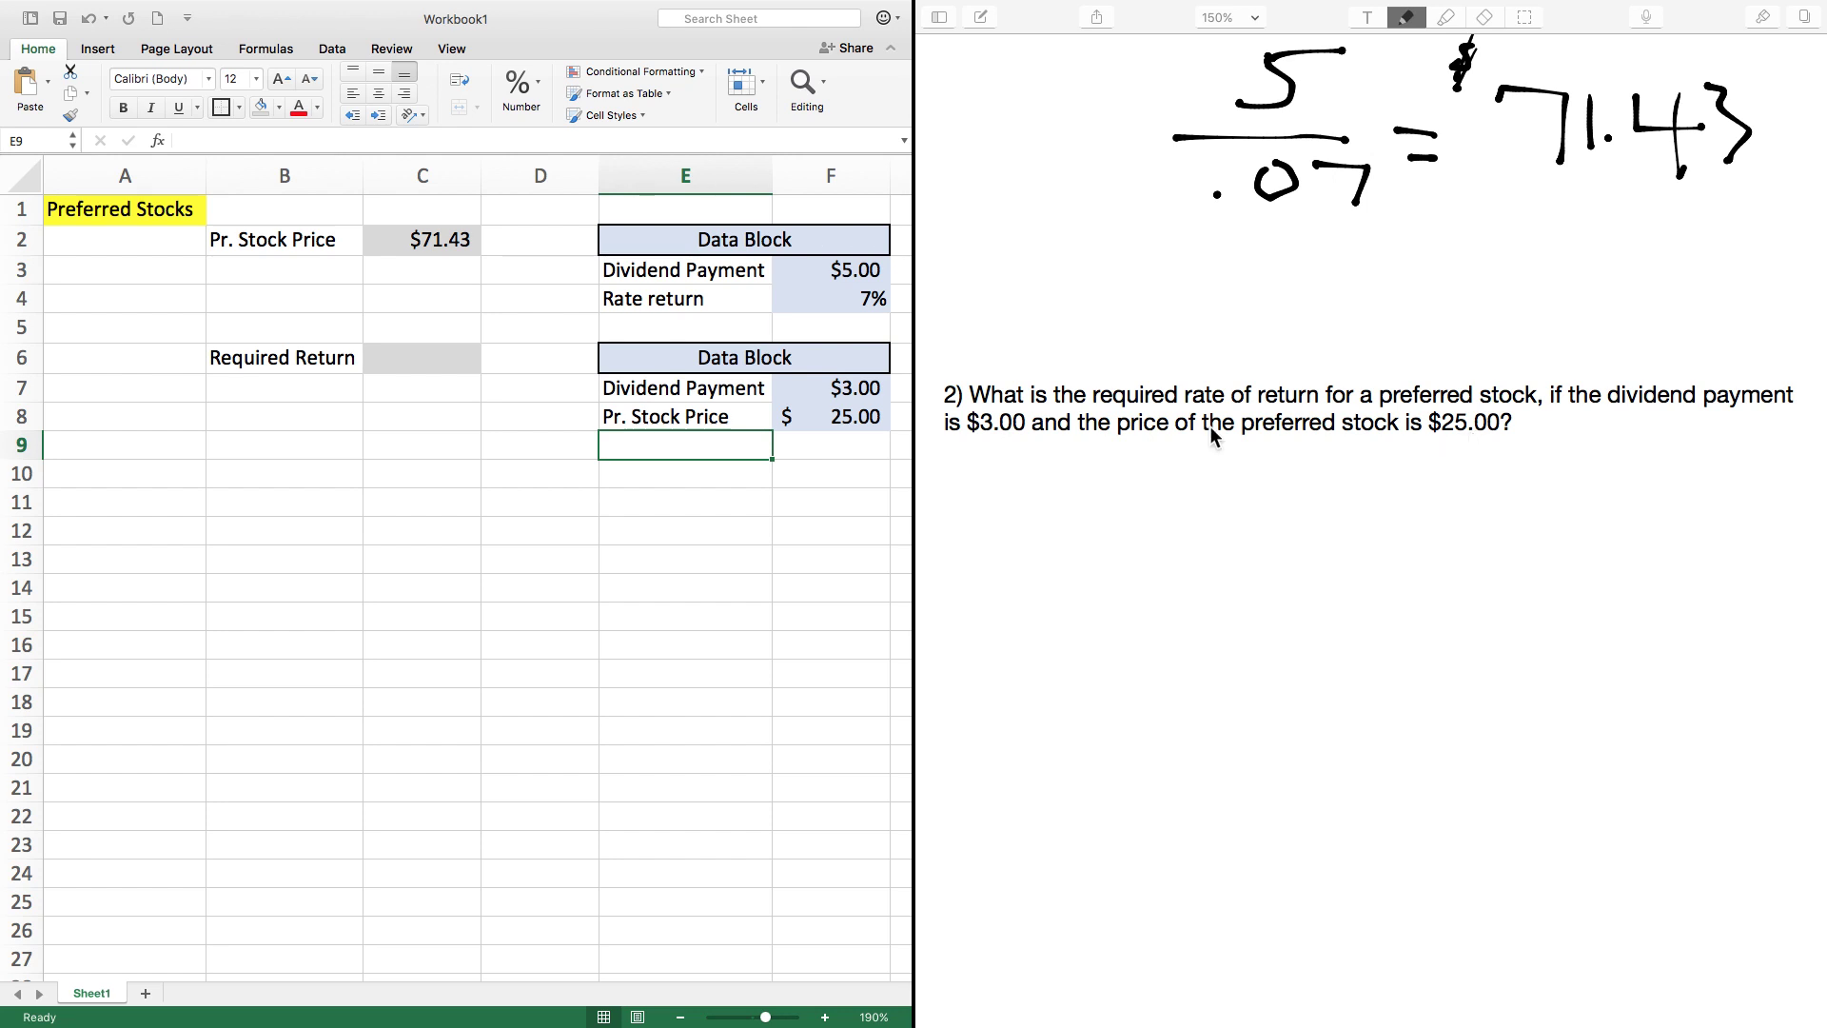
# Step: Calculate the required return in C6 with the formula =F7/F8
pyautogui.click(821, 410)
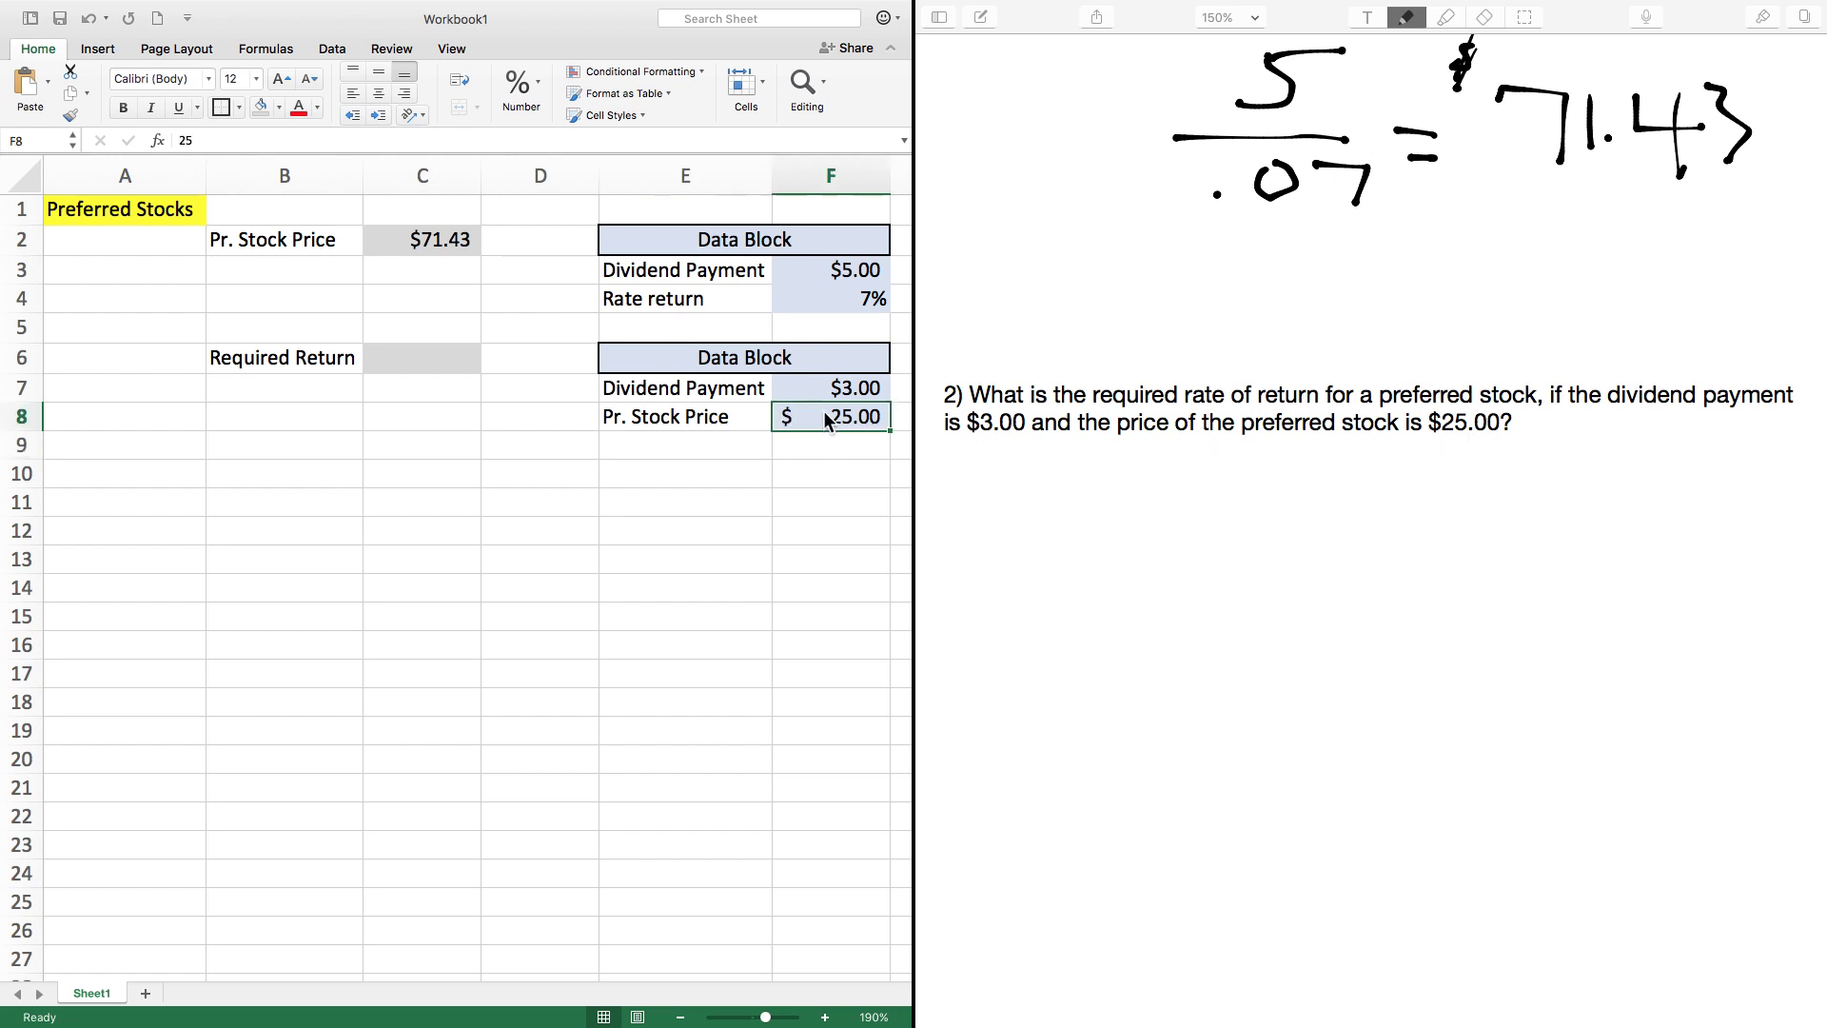
pyautogui.click(413, 362)
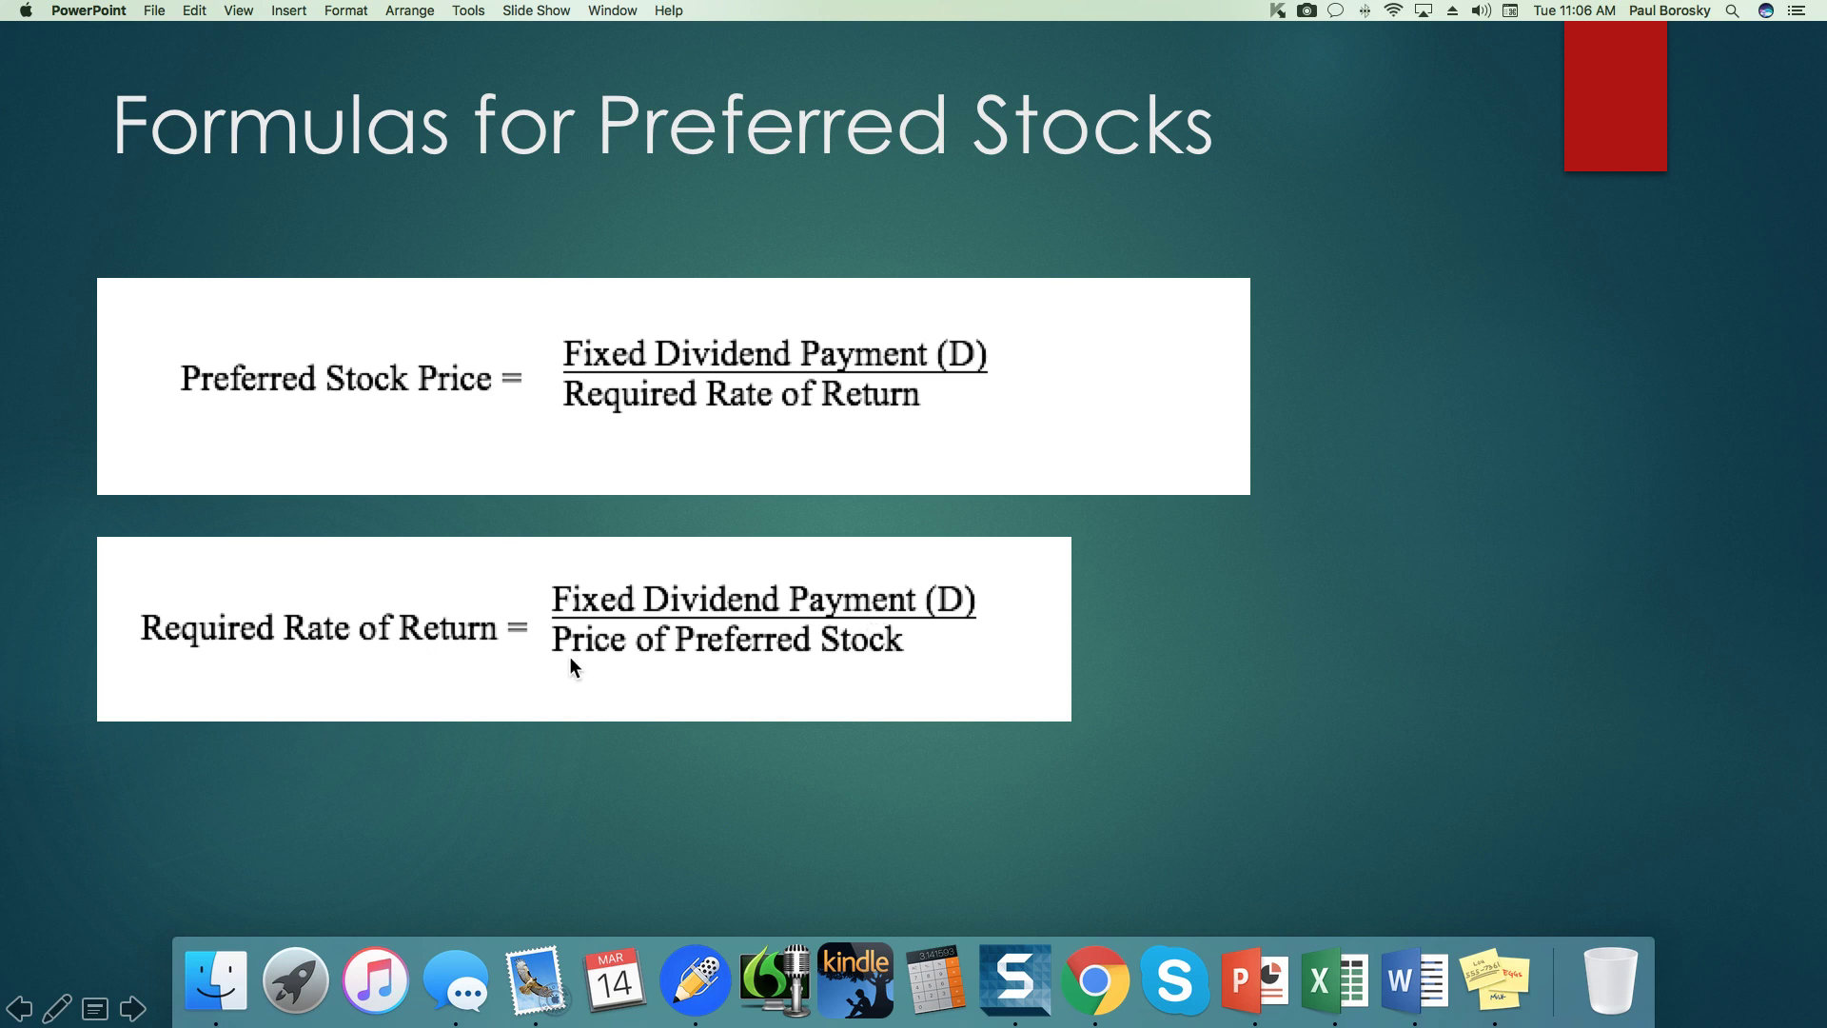
pyautogui.hotkey('ctrl', 'Right')
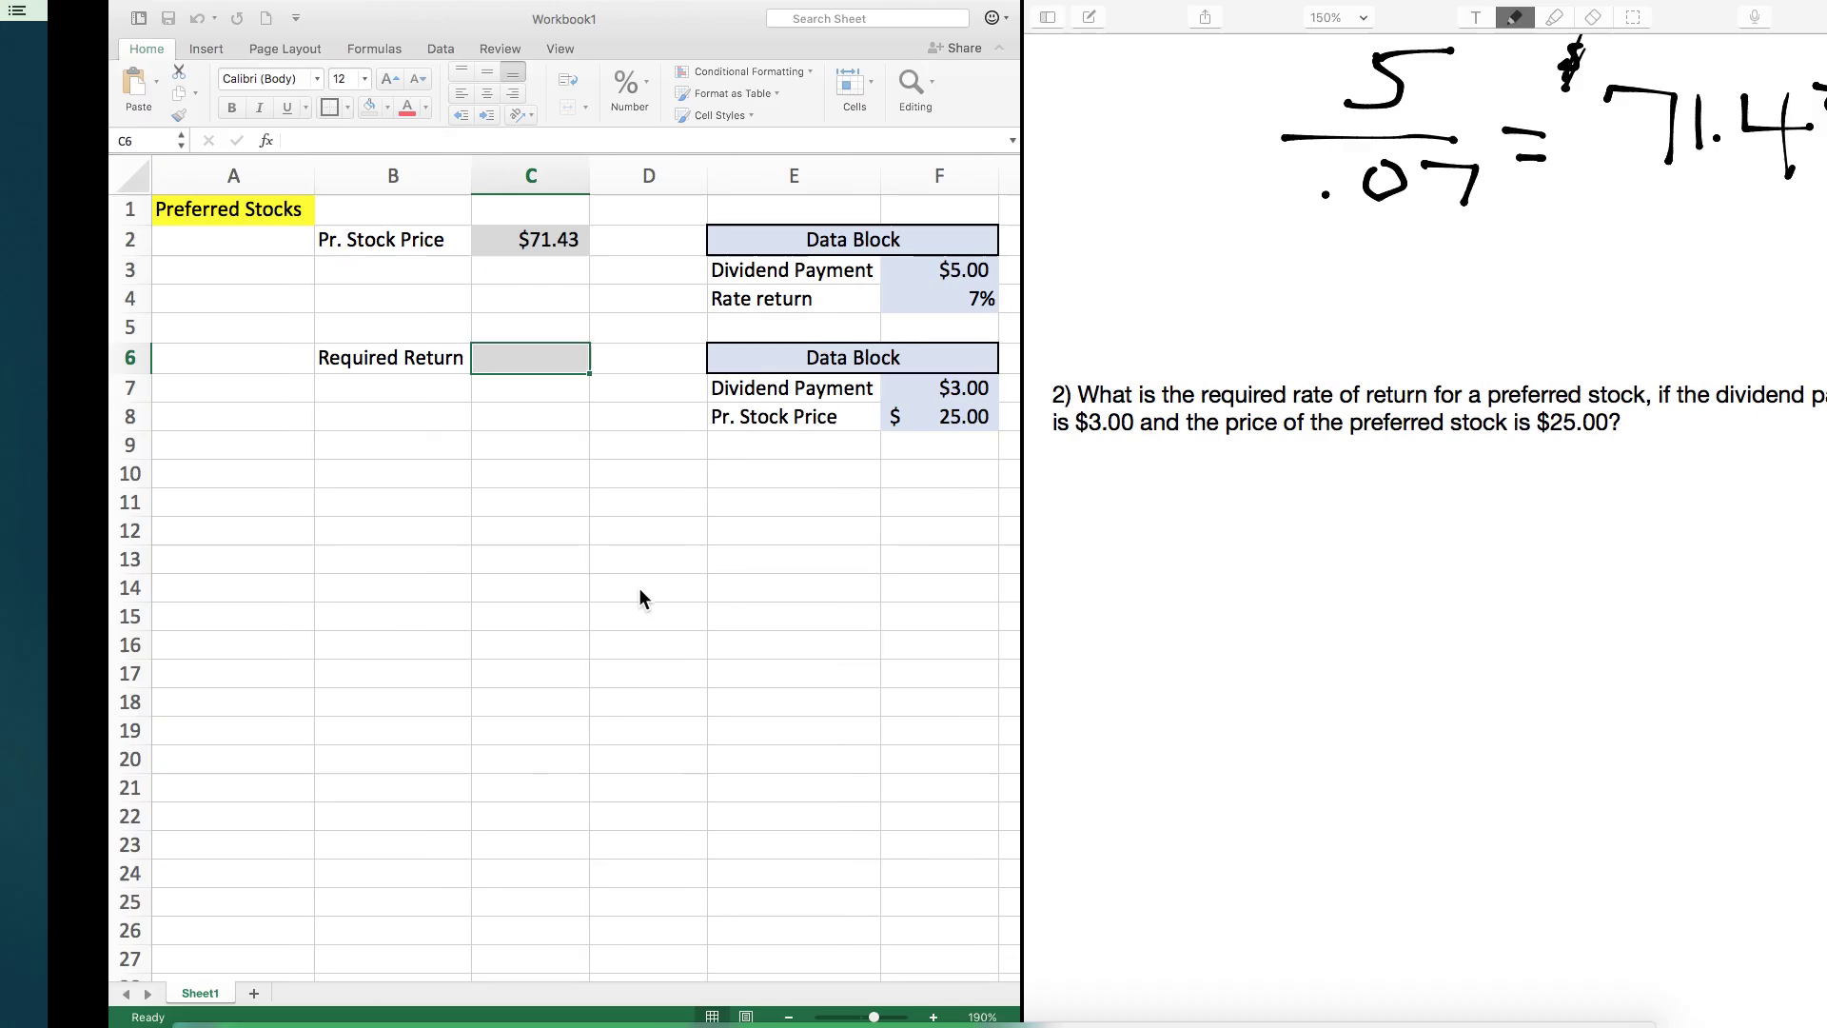
pyautogui.write('=')
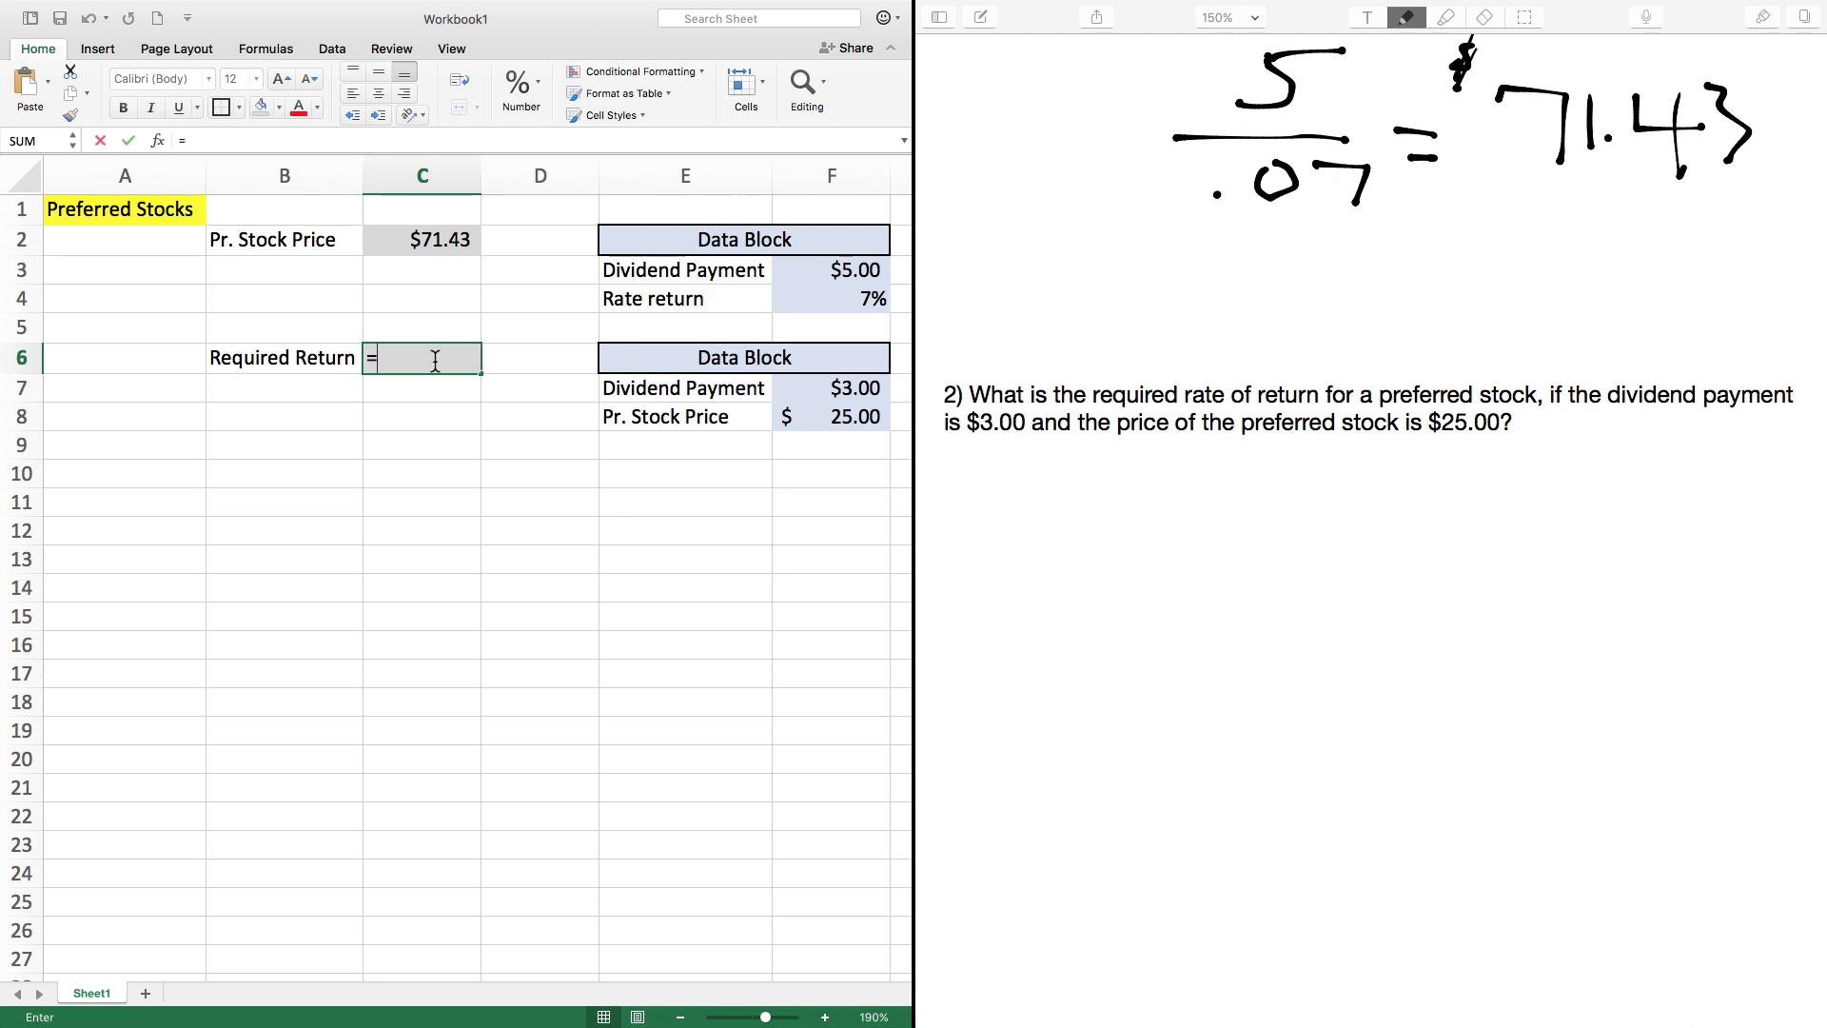
pyautogui.click(866, 397)
pyautogui.write('/')
pyautogui.click(836, 417)
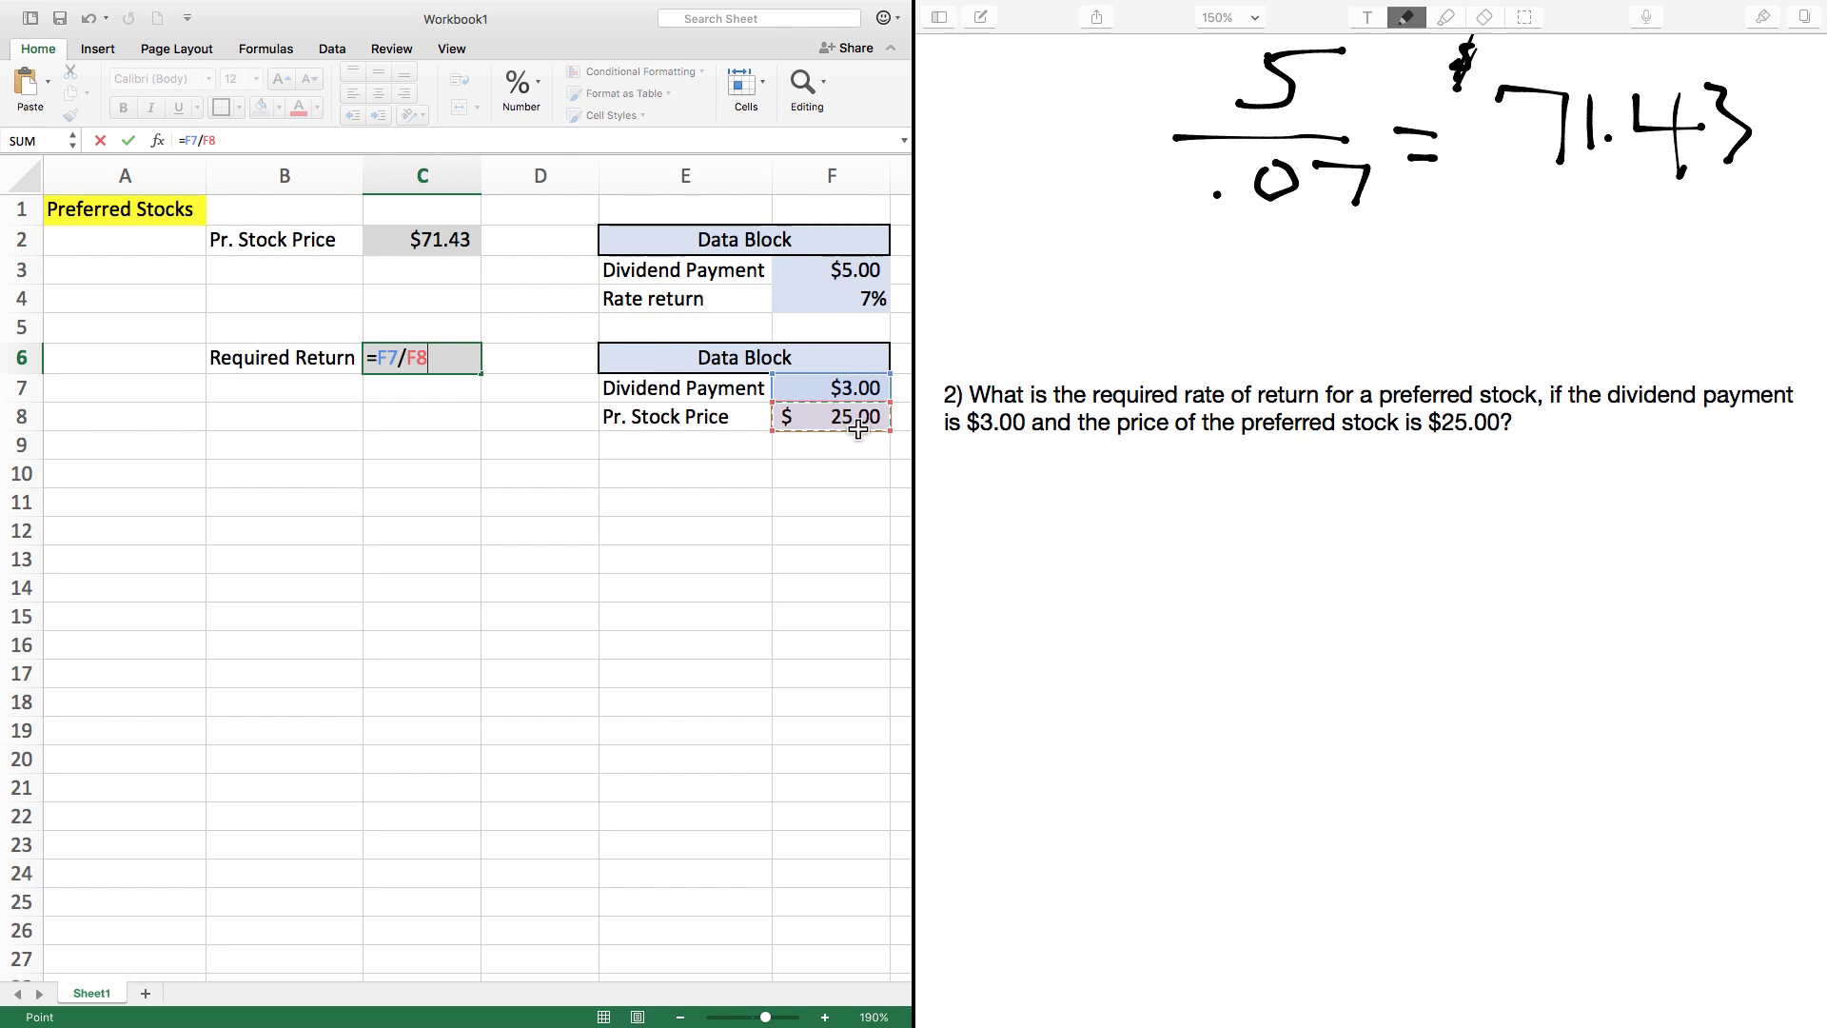
pyautogui.press('Return')
# Step: Format the required return in C6 as a percentage with two decimal places
pyautogui.scroll(-1, 761, 419)
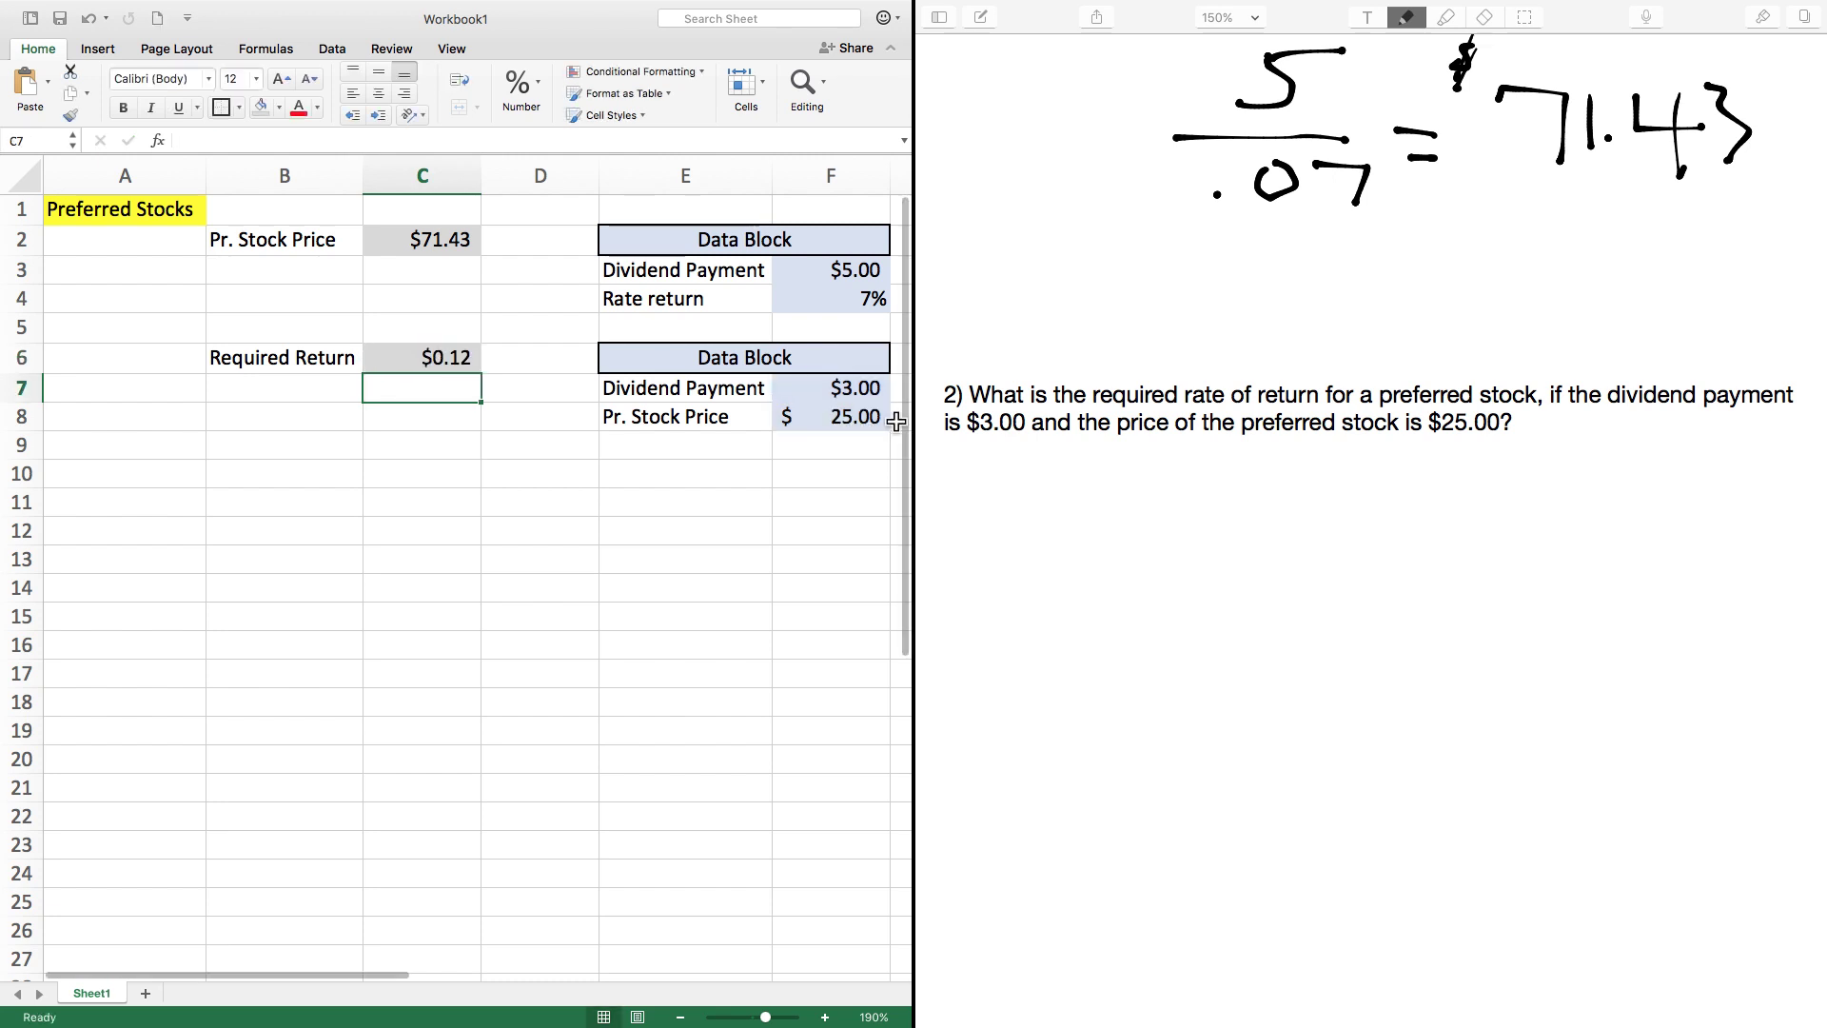
pyautogui.click(449, 350)
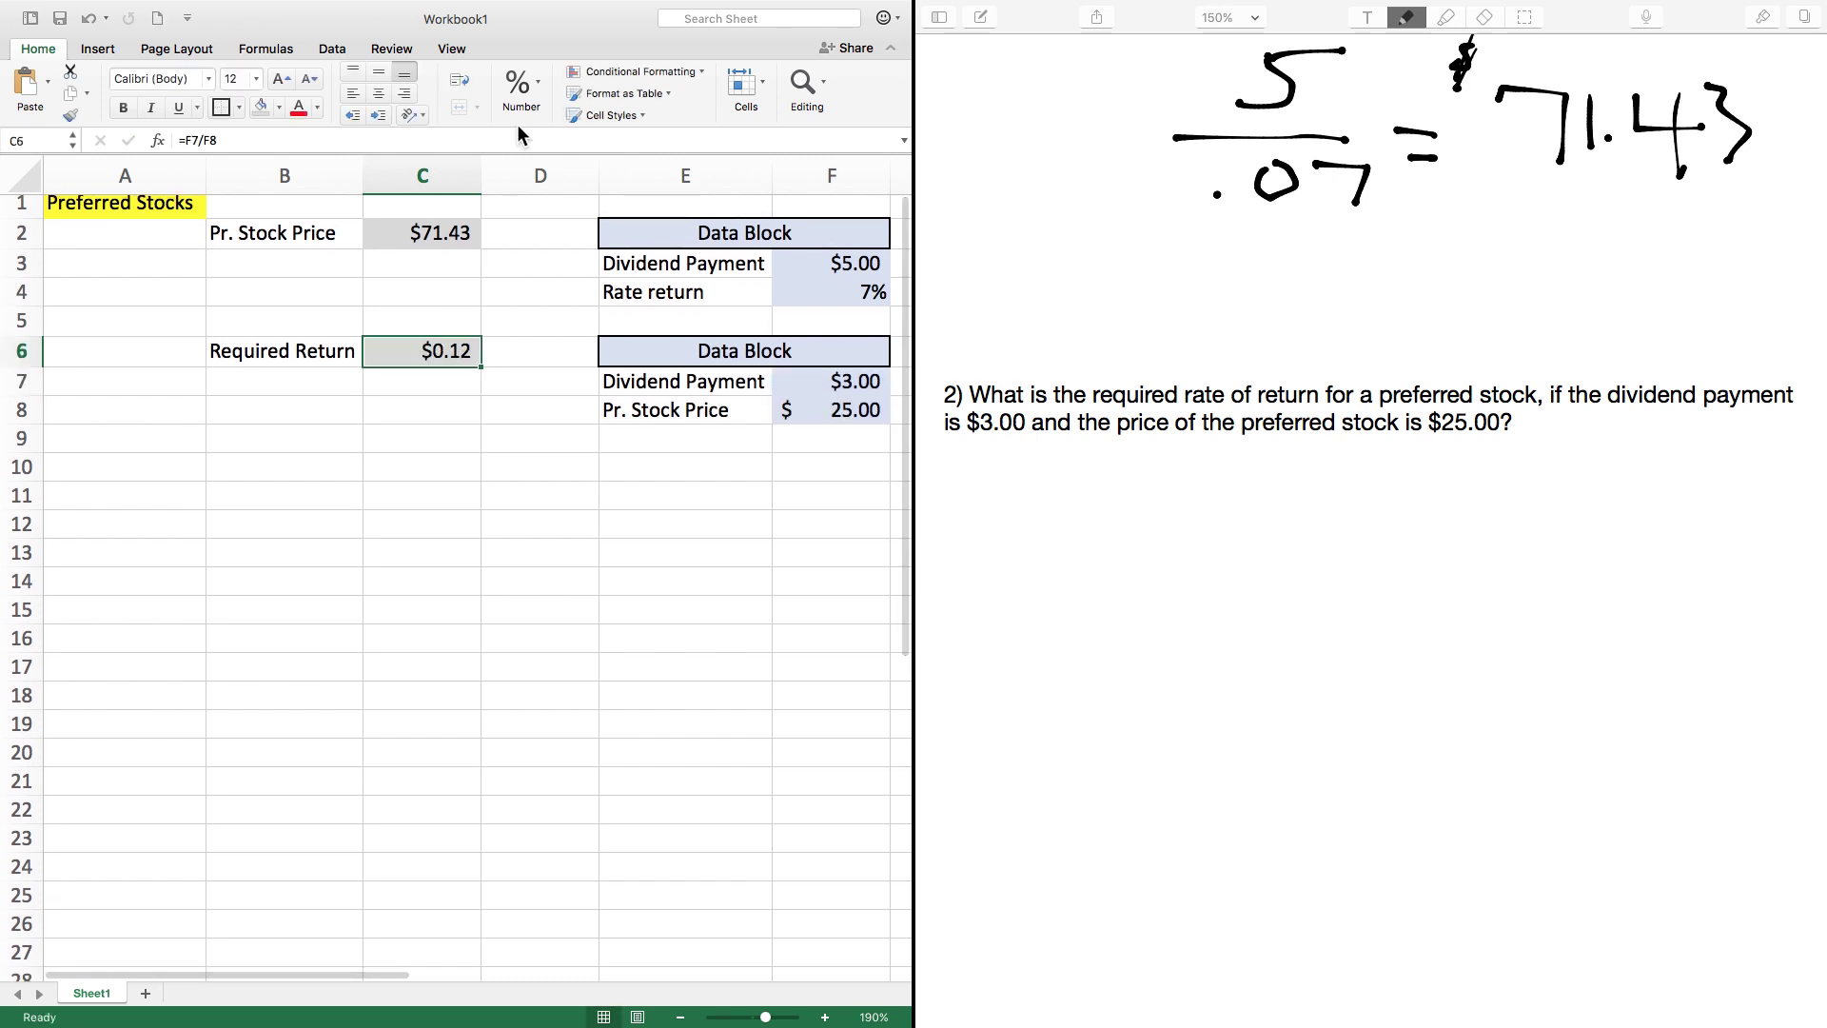
pyautogui.click(522, 91)
pyautogui.click(492, 172)
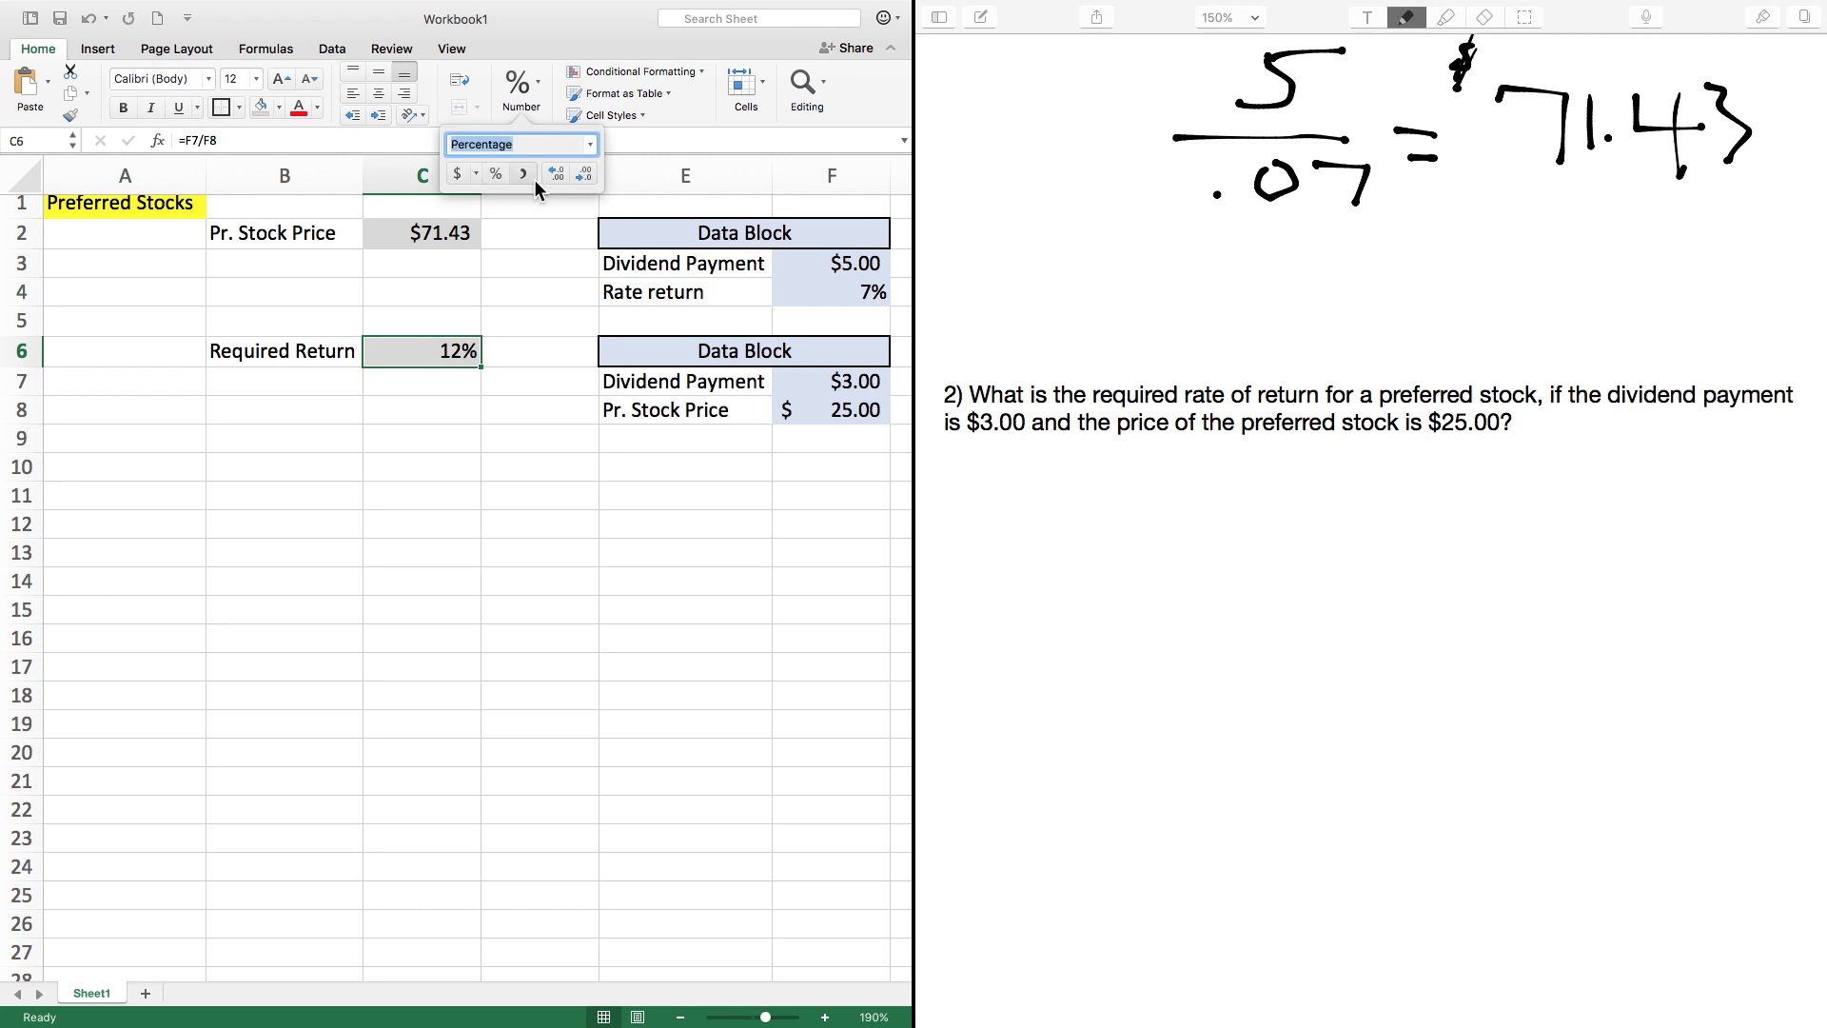
pyautogui.click(556, 173)
pyautogui.click(556, 173)
pyautogui.click(482, 428)
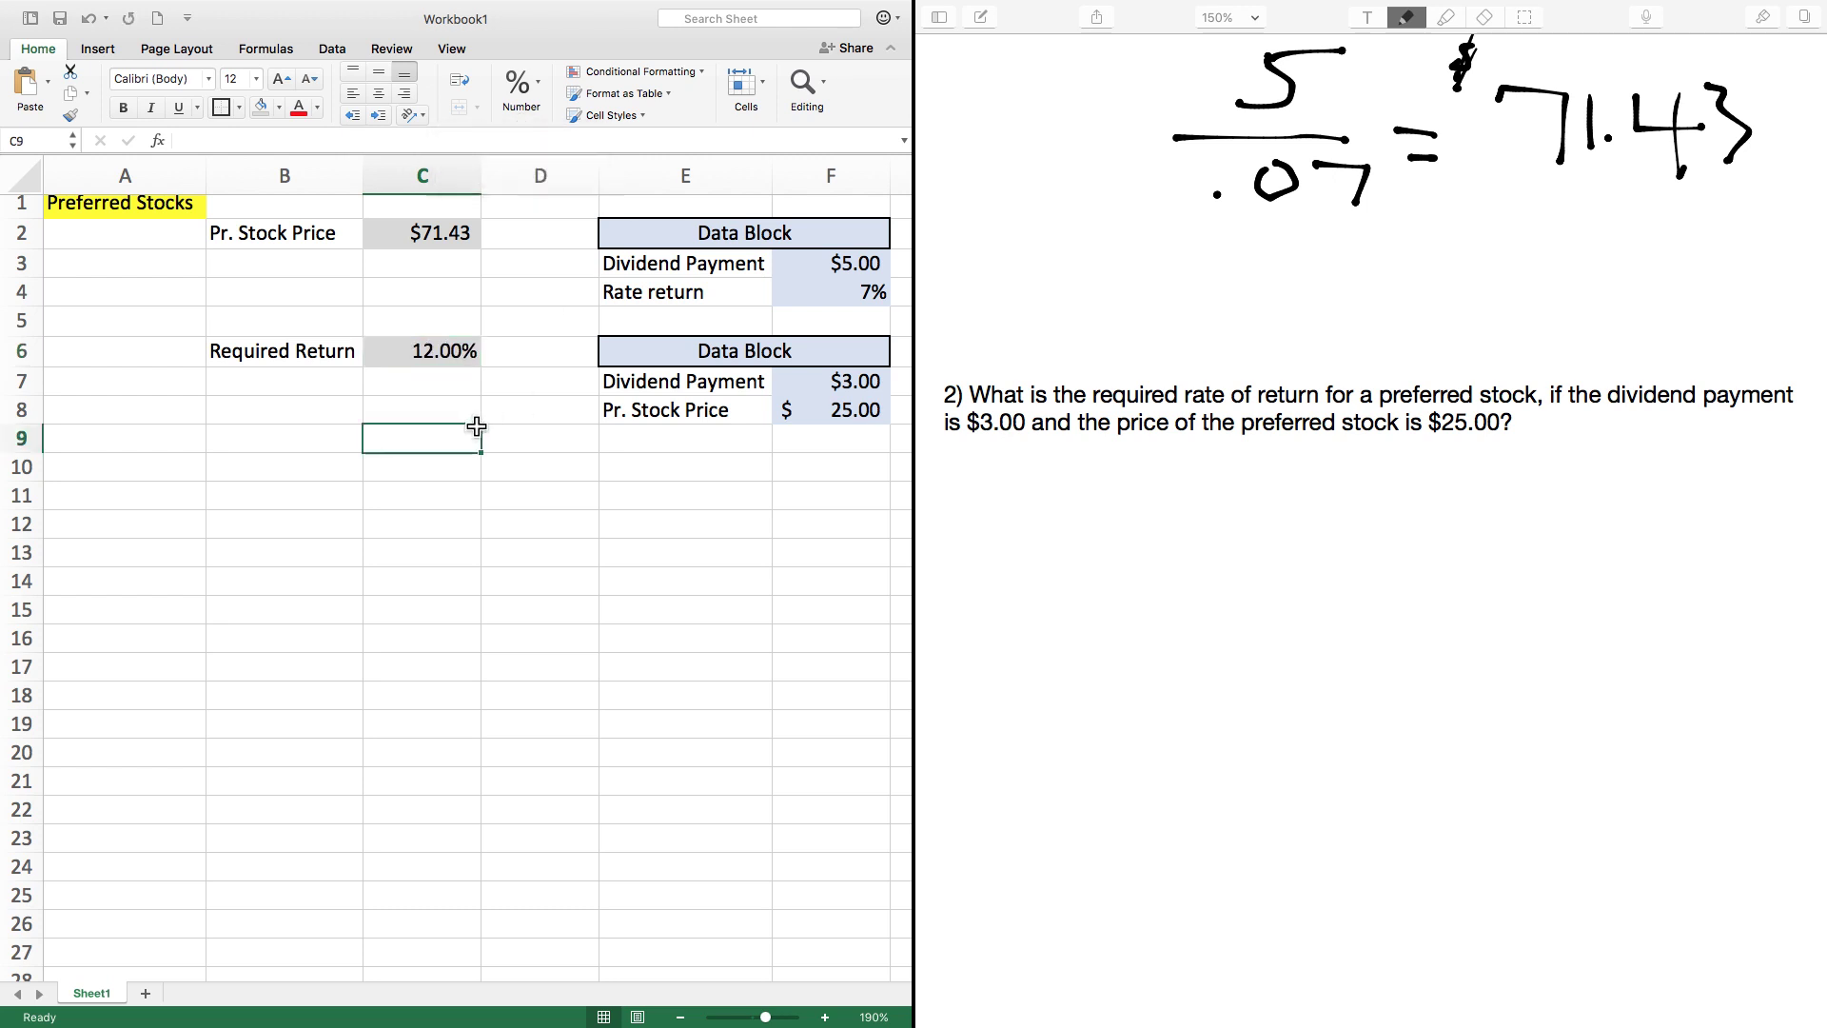
pyautogui.scroll(1, 485, 419)
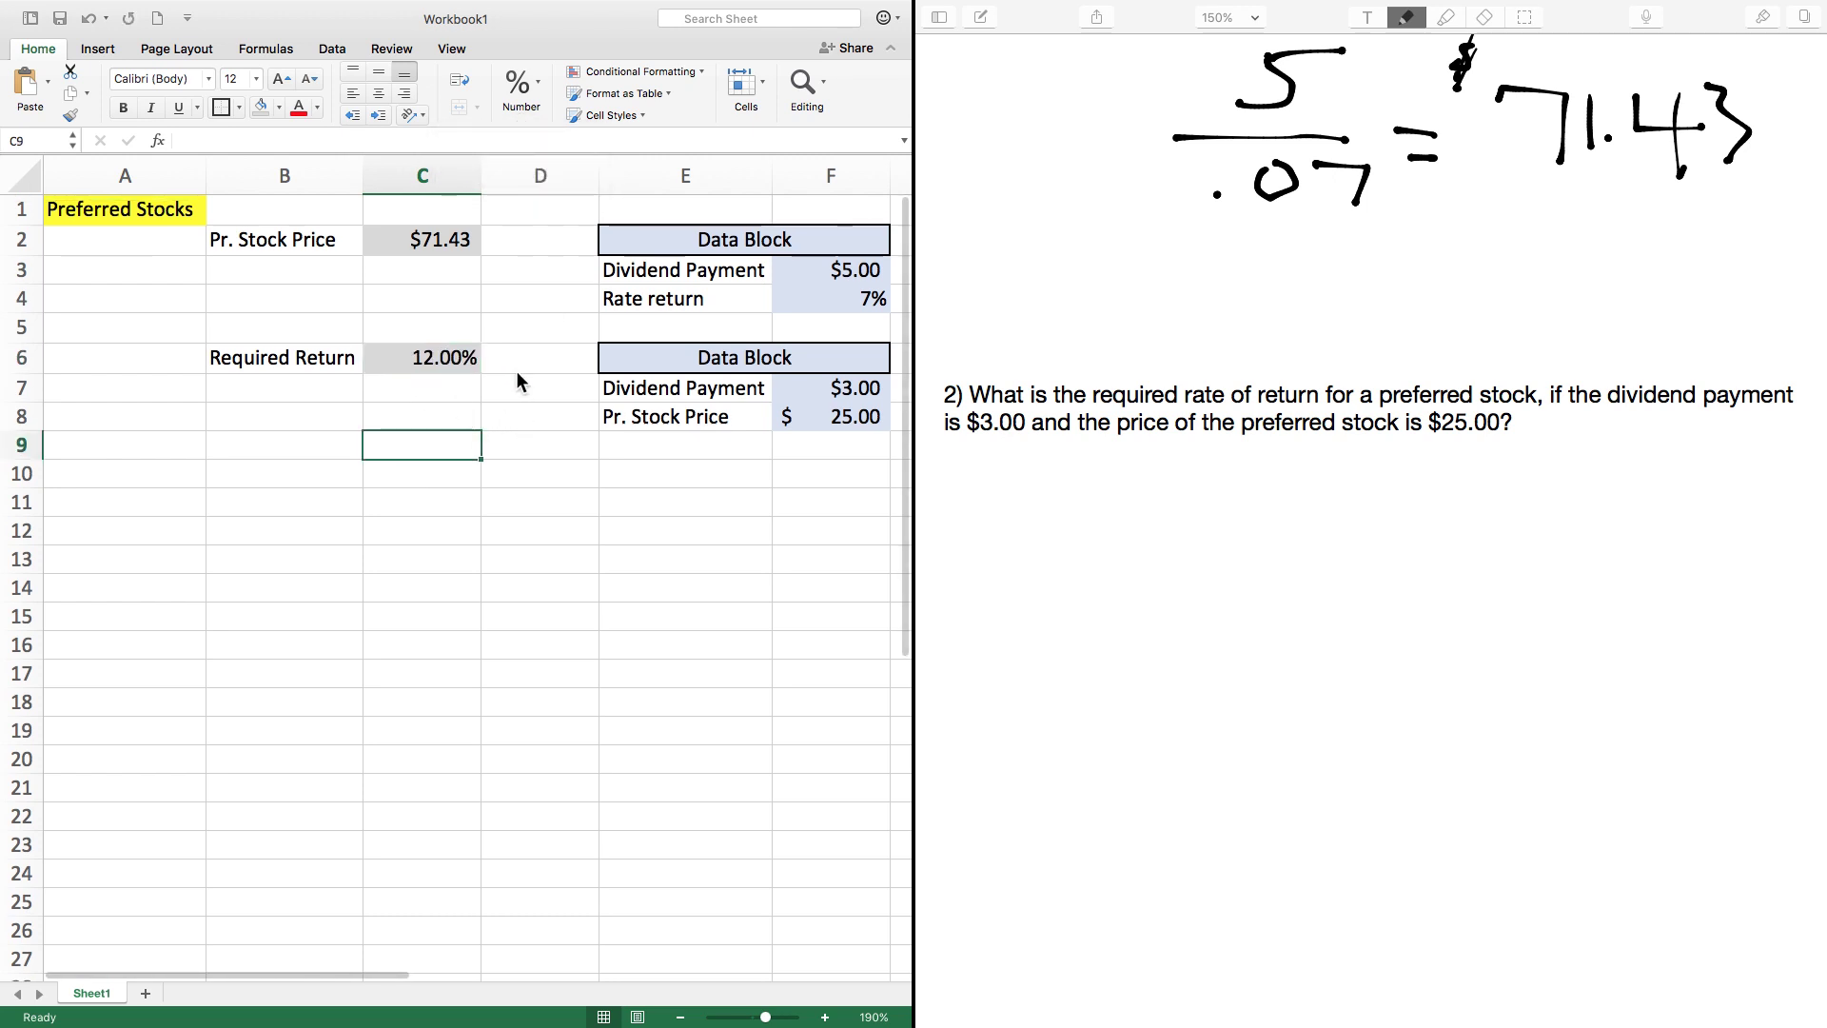
pyautogui.click(455, 364)
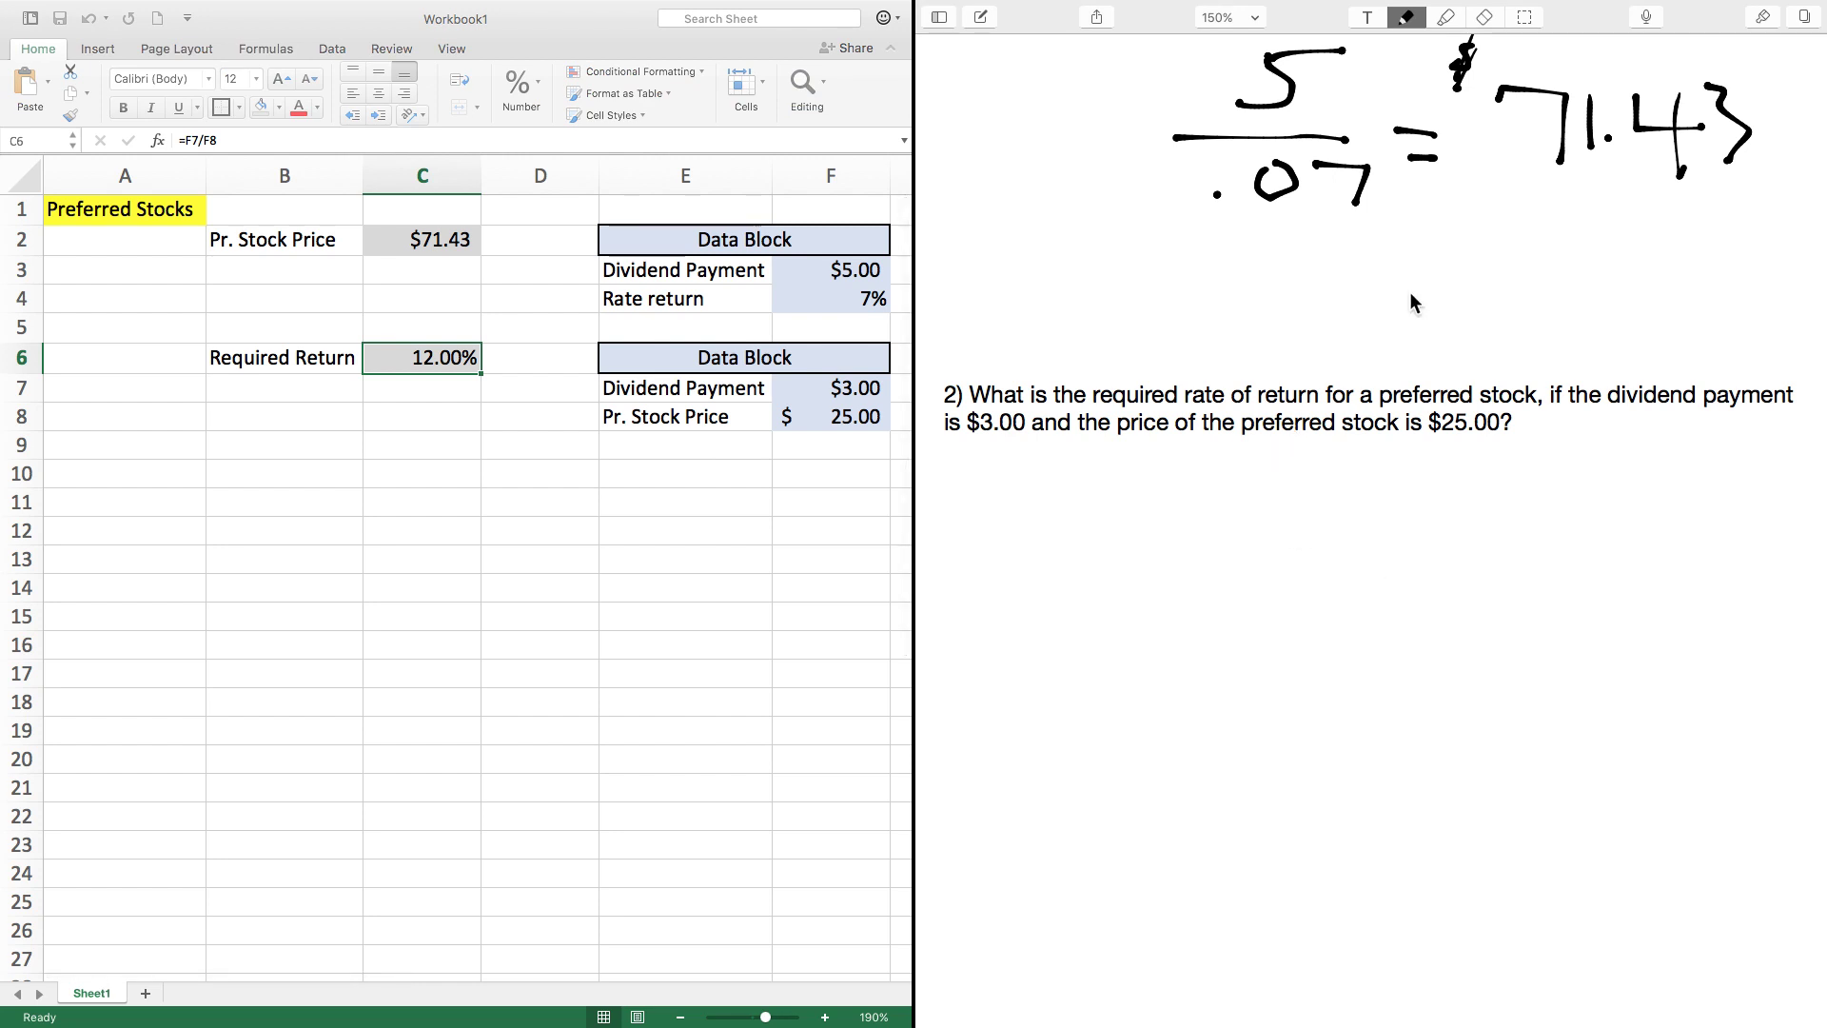
# Step: Handwrite the solution 3/25 = .12 below question 2, with the percentage form 12% underneath
pyautogui.click(1218, 498)
pyautogui.moveTo(1163, 514)
pyautogui.mouseDown()
pyautogui.moveTo(1207, 513)
pyautogui.moveTo(1201, 594)
pyautogui.moveTo(1182, 592)
pyautogui.moveTo(1322, 633)
pyautogui.mouseUp()
pyautogui.moveTo(1151, 656)
pyautogui.mouseDown()
pyautogui.moveTo(1157, 711)
pyautogui.moveTo(1180, 712)
pyautogui.mouseUp()
pyautogui.moveTo(1230, 657)
pyautogui.mouseDown()
pyautogui.moveTo(1211, 712)
pyautogui.moveTo(1226, 669)
pyautogui.moveTo(1266, 655)
pyautogui.mouseUp()
pyautogui.moveTo(1364, 617)
pyautogui.mouseDown()
pyautogui.moveTo(1399, 618)
pyautogui.moveTo(1407, 657)
pyautogui.mouseUp()
pyautogui.click(1459, 667)
pyautogui.moveTo(1522, 598); pyautogui.dragTo(1519, 671)
pyautogui.moveTo(1553, 598)
pyautogui.mouseDown()
pyautogui.moveTo(1561, 649)
pyautogui.moveTo(1594, 661)
pyautogui.mouseUp()
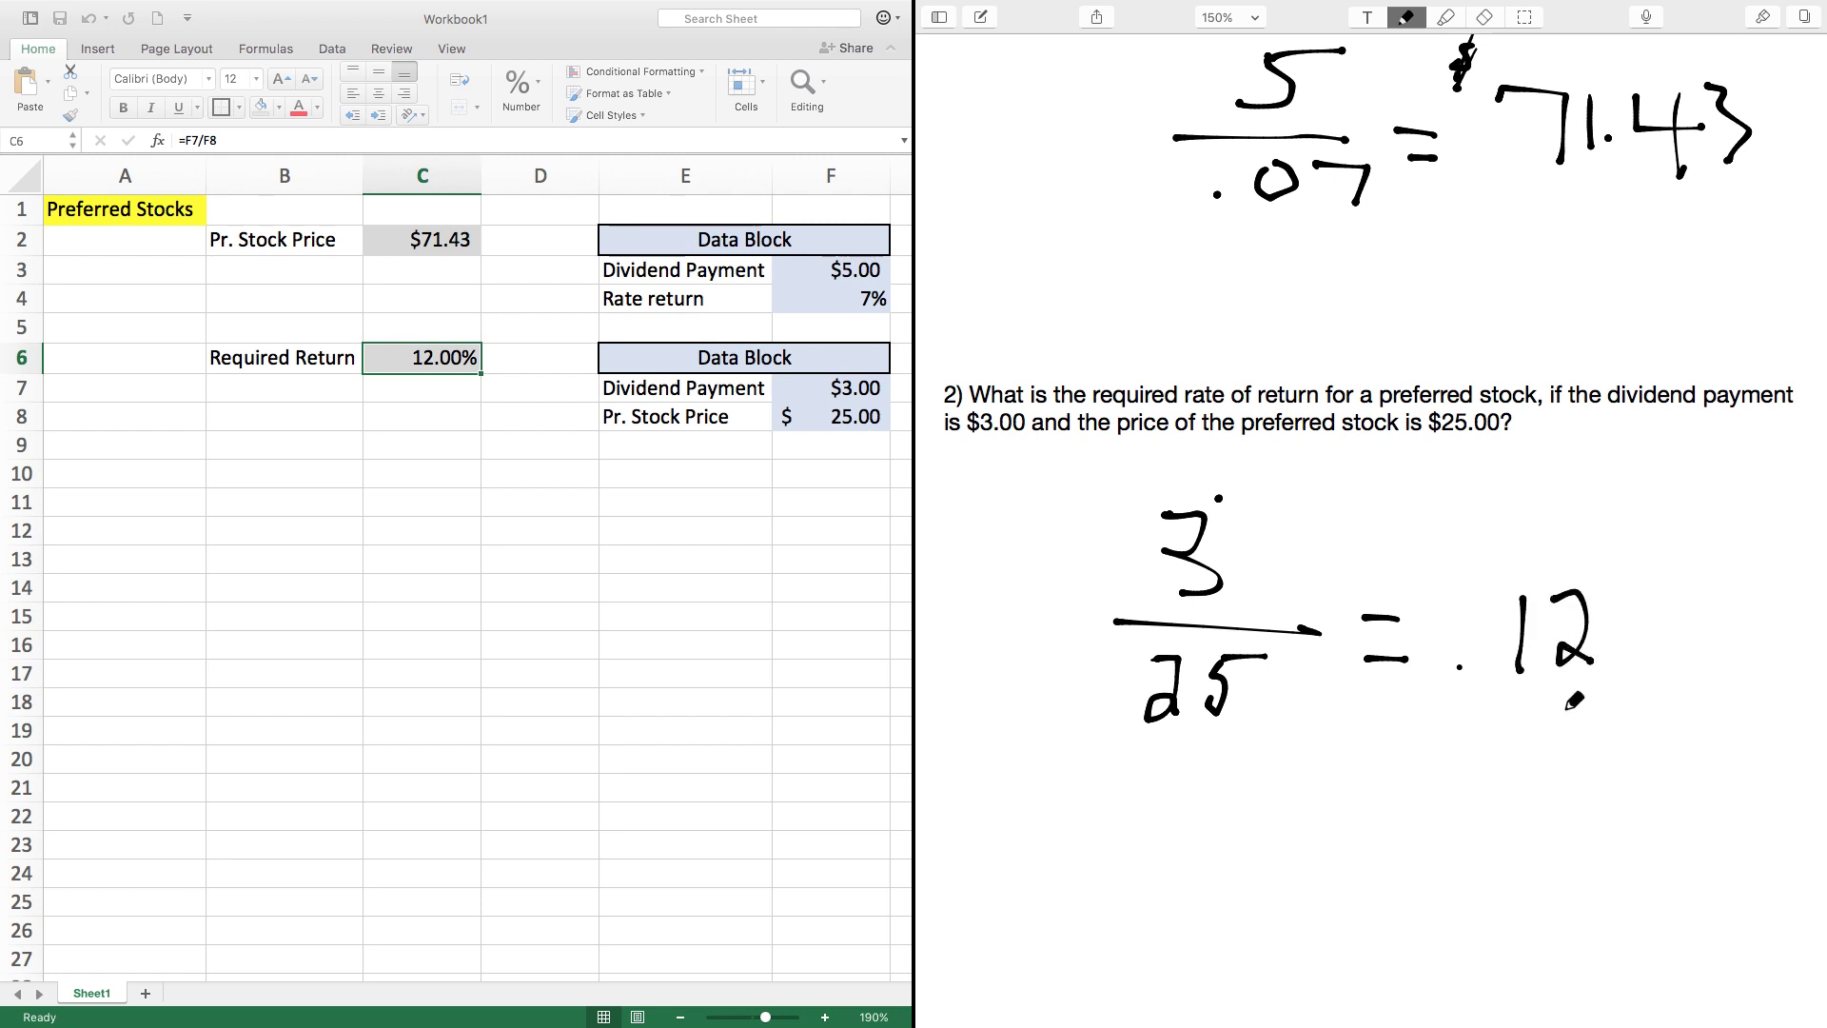
pyautogui.moveTo(1438, 775)
pyautogui.mouseDown()
pyautogui.moveTo(1421, 831)
pyautogui.moveTo(1515, 810)
pyautogui.moveTo(1535, 828)
pyautogui.mouseUp()
pyautogui.moveTo(1561, 766)
pyautogui.mouseDown()
pyautogui.moveTo(1546, 830)
pyautogui.moveTo(1580, 820)
pyautogui.moveTo(1582, 836)
pyautogui.mouseUp()
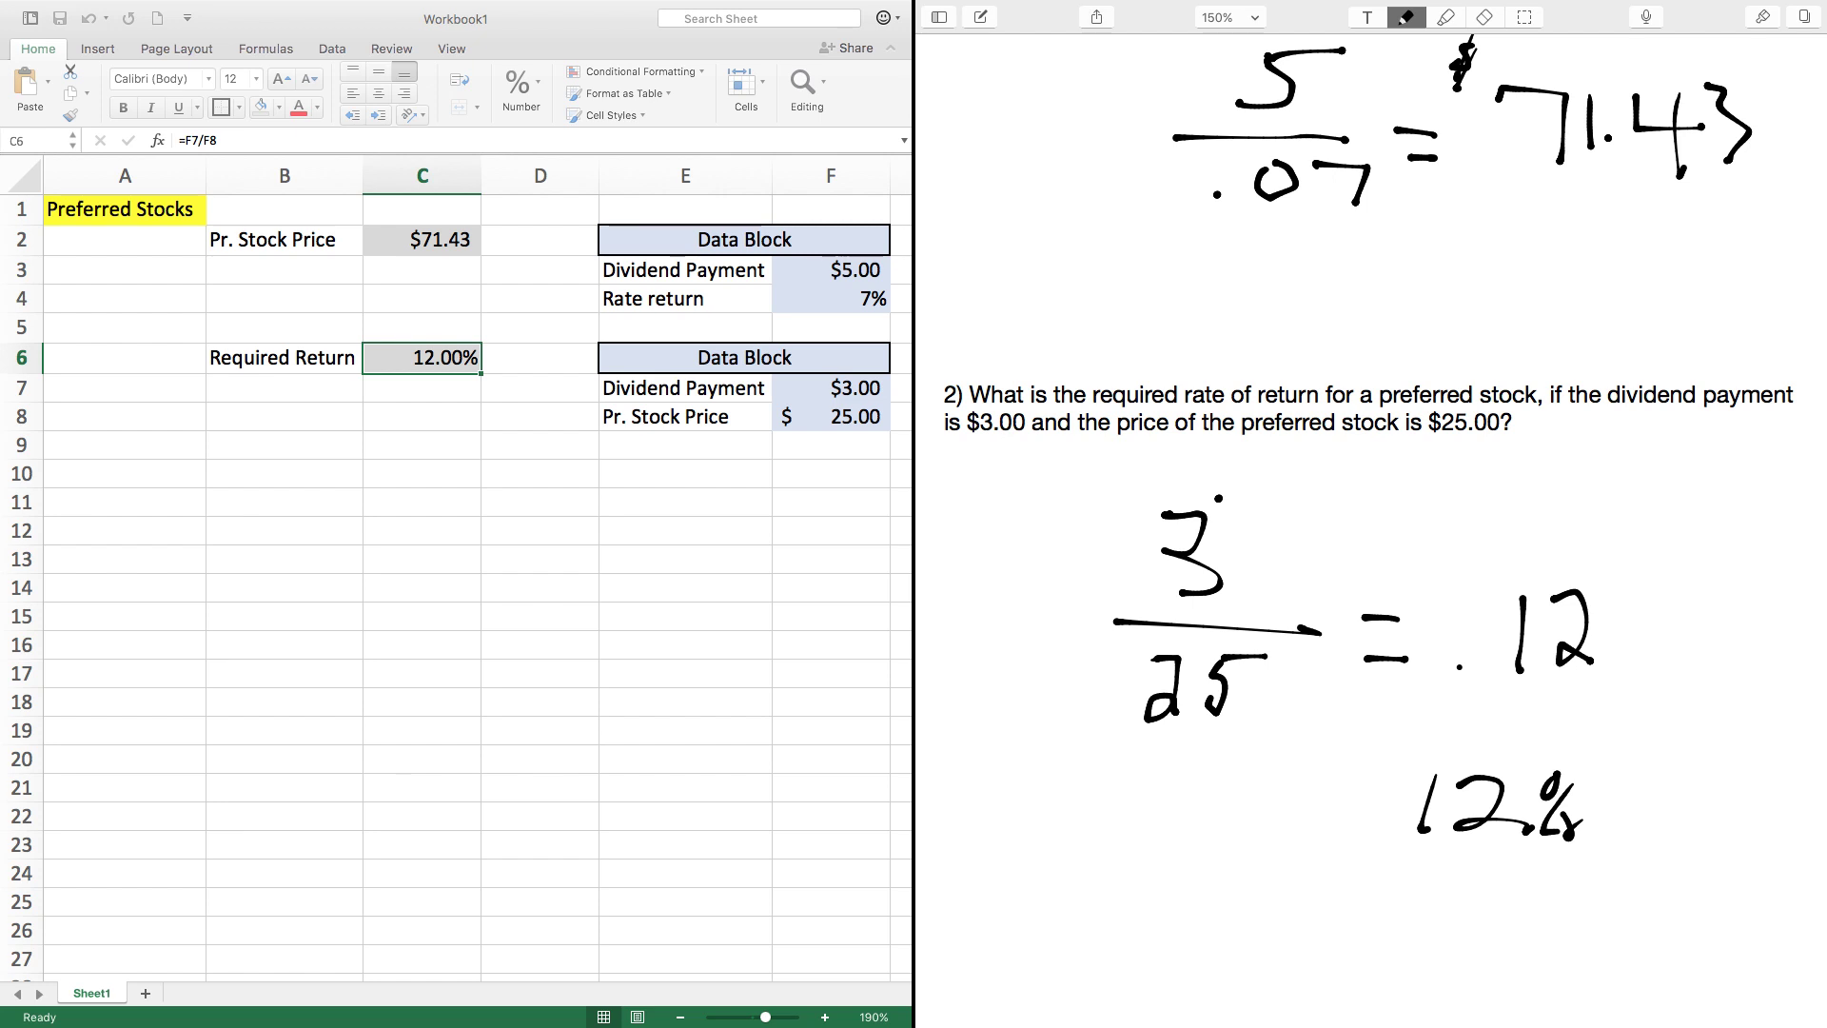
# Step: Compare the preferred stock formulas slide in PowerPoint with the worked solutions, and return the slide show to its title slide
pyautogui.hotkey('ctrl', 'Left')
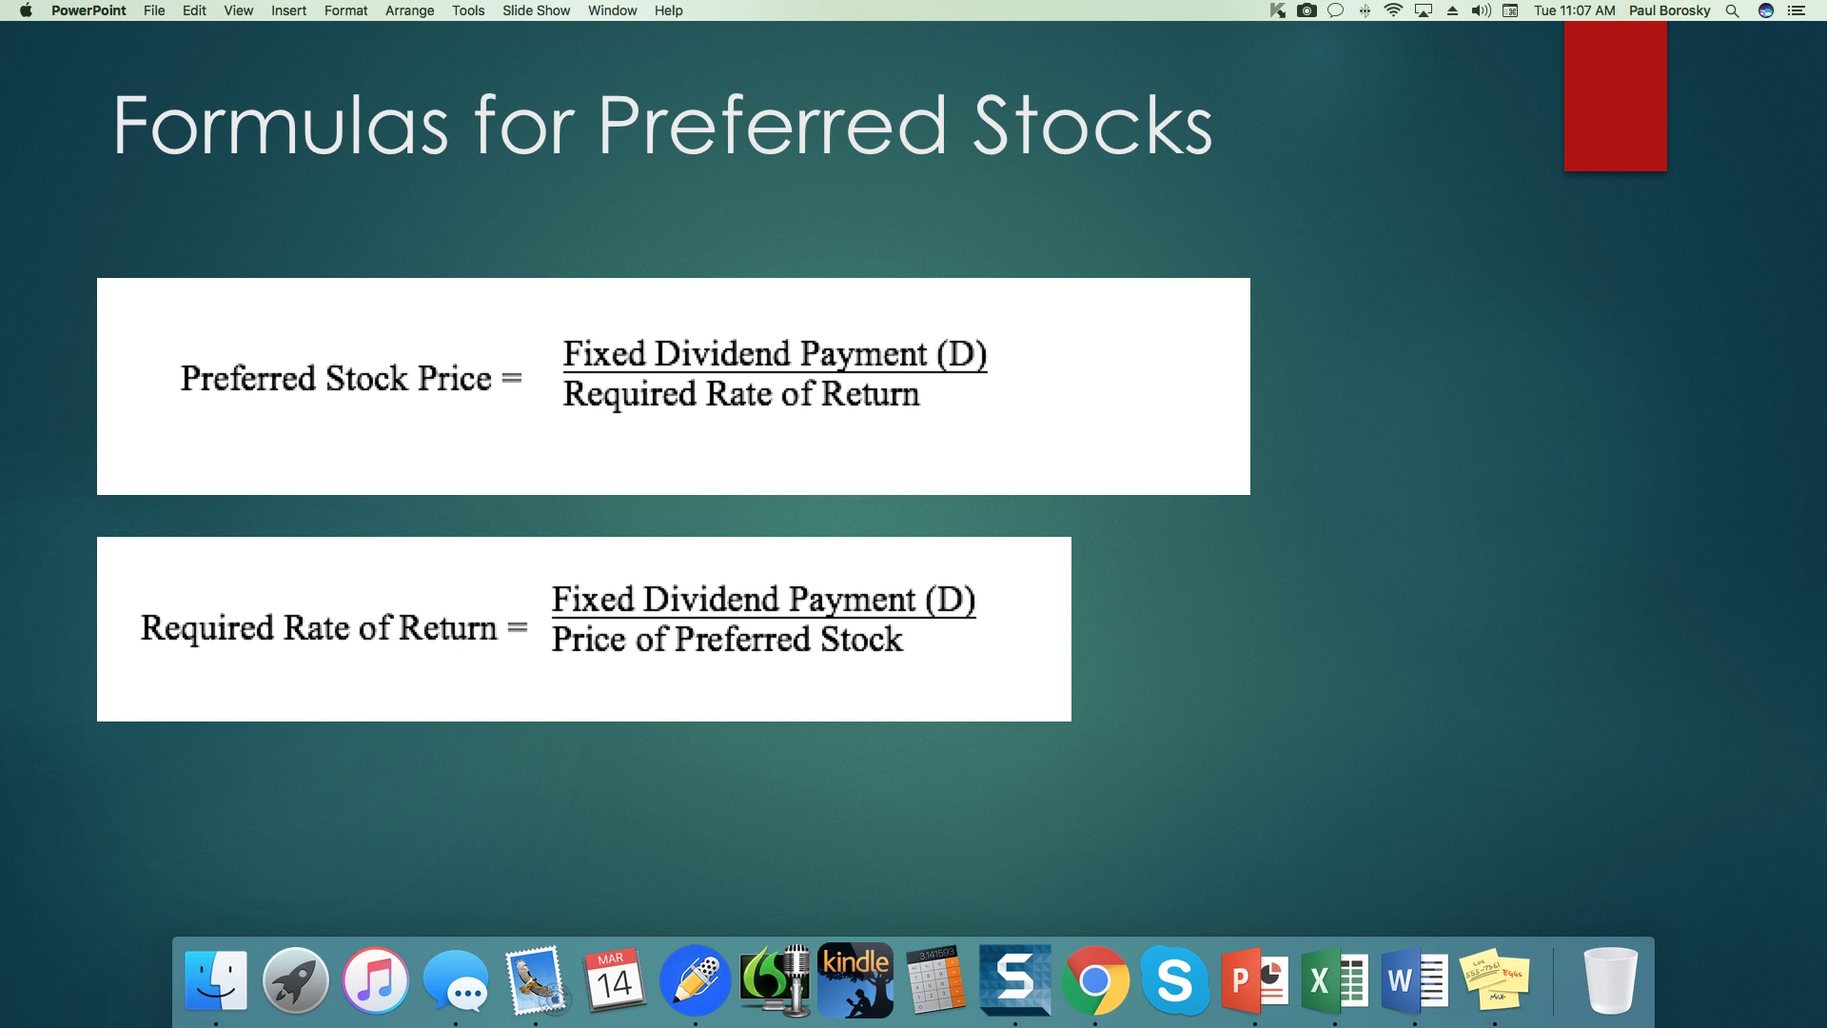
pyautogui.hotkey('ctrl', 'Right')
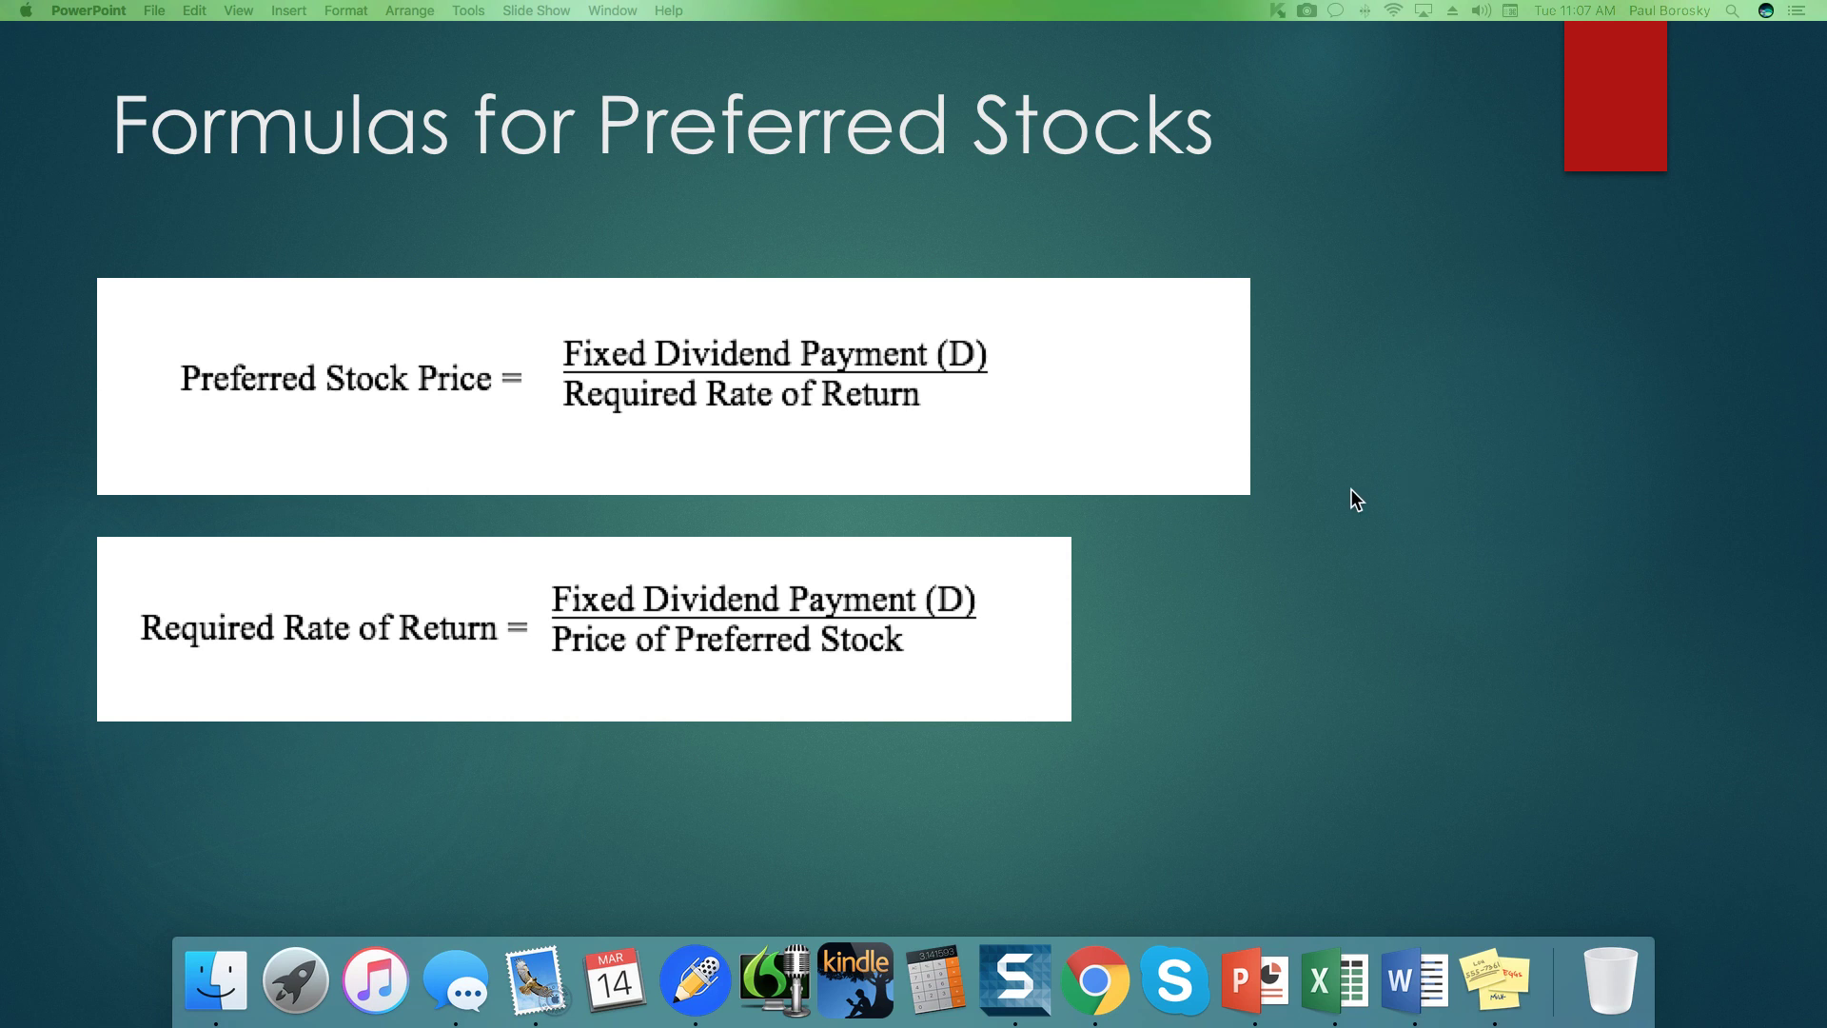
pyautogui.hotkey('ctrl', 'Right')
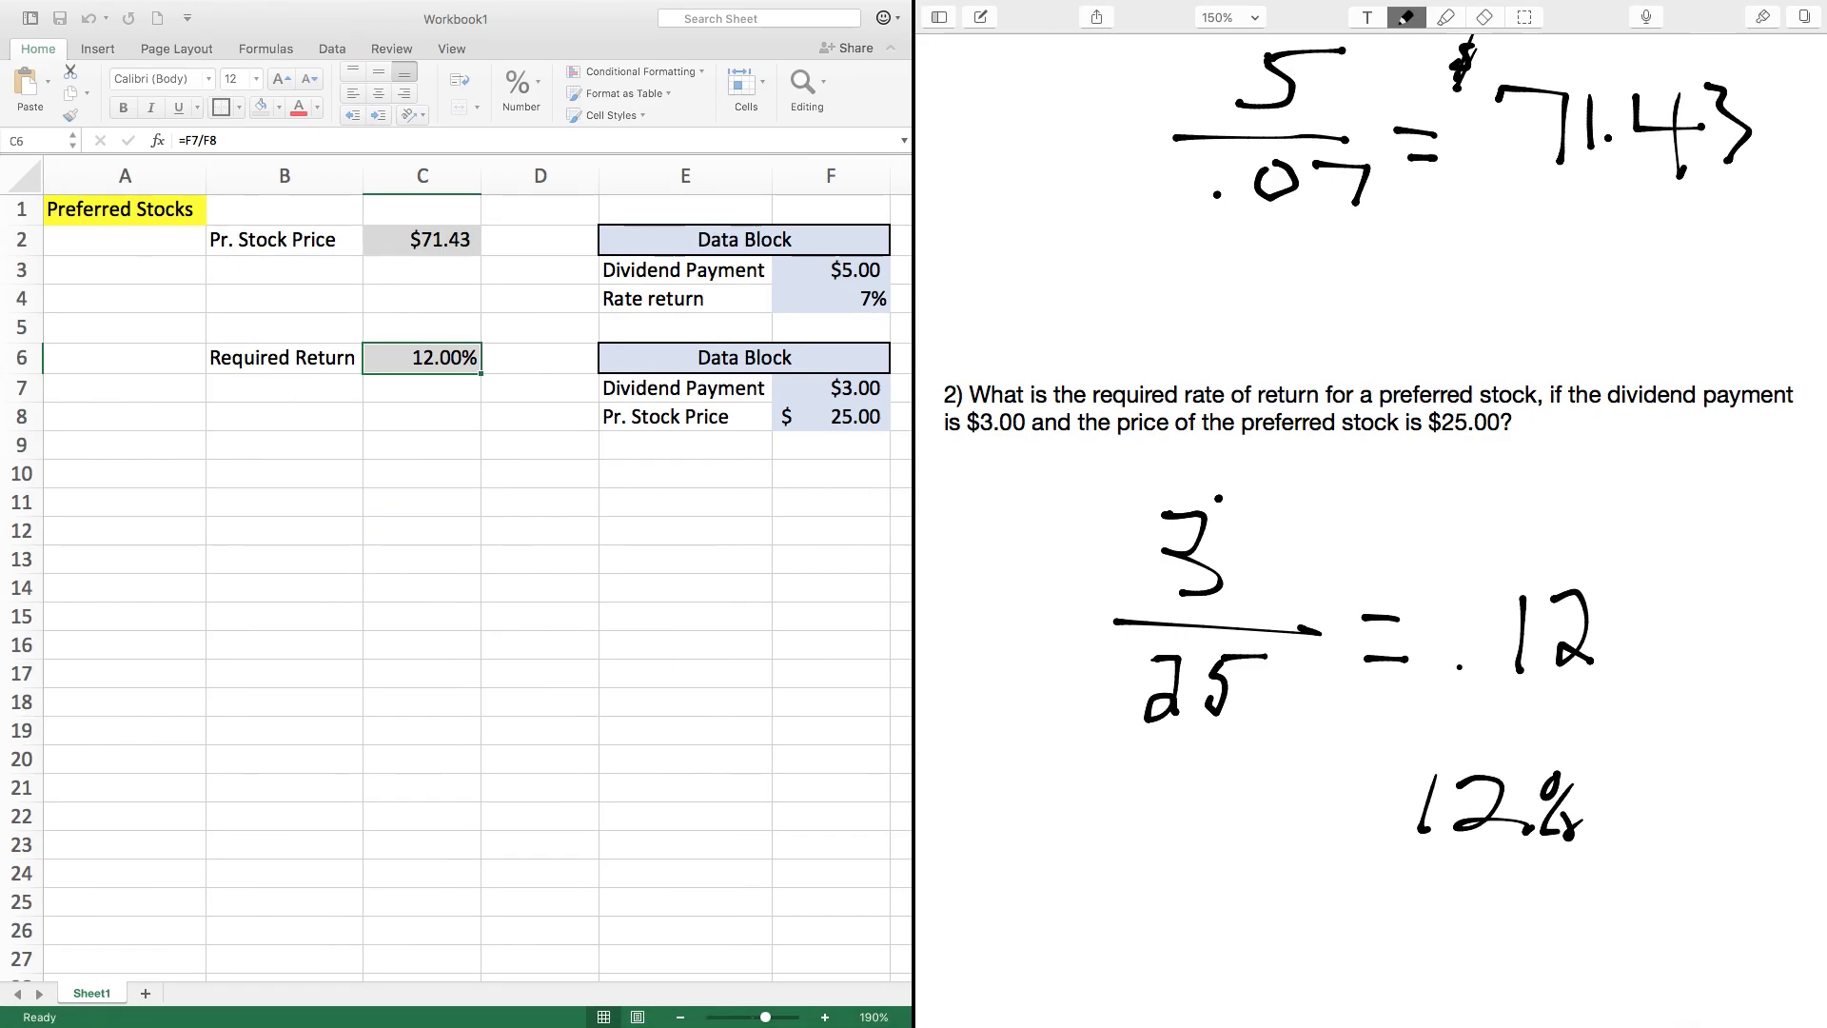
pyautogui.hotkey('ctrl', 'Left')
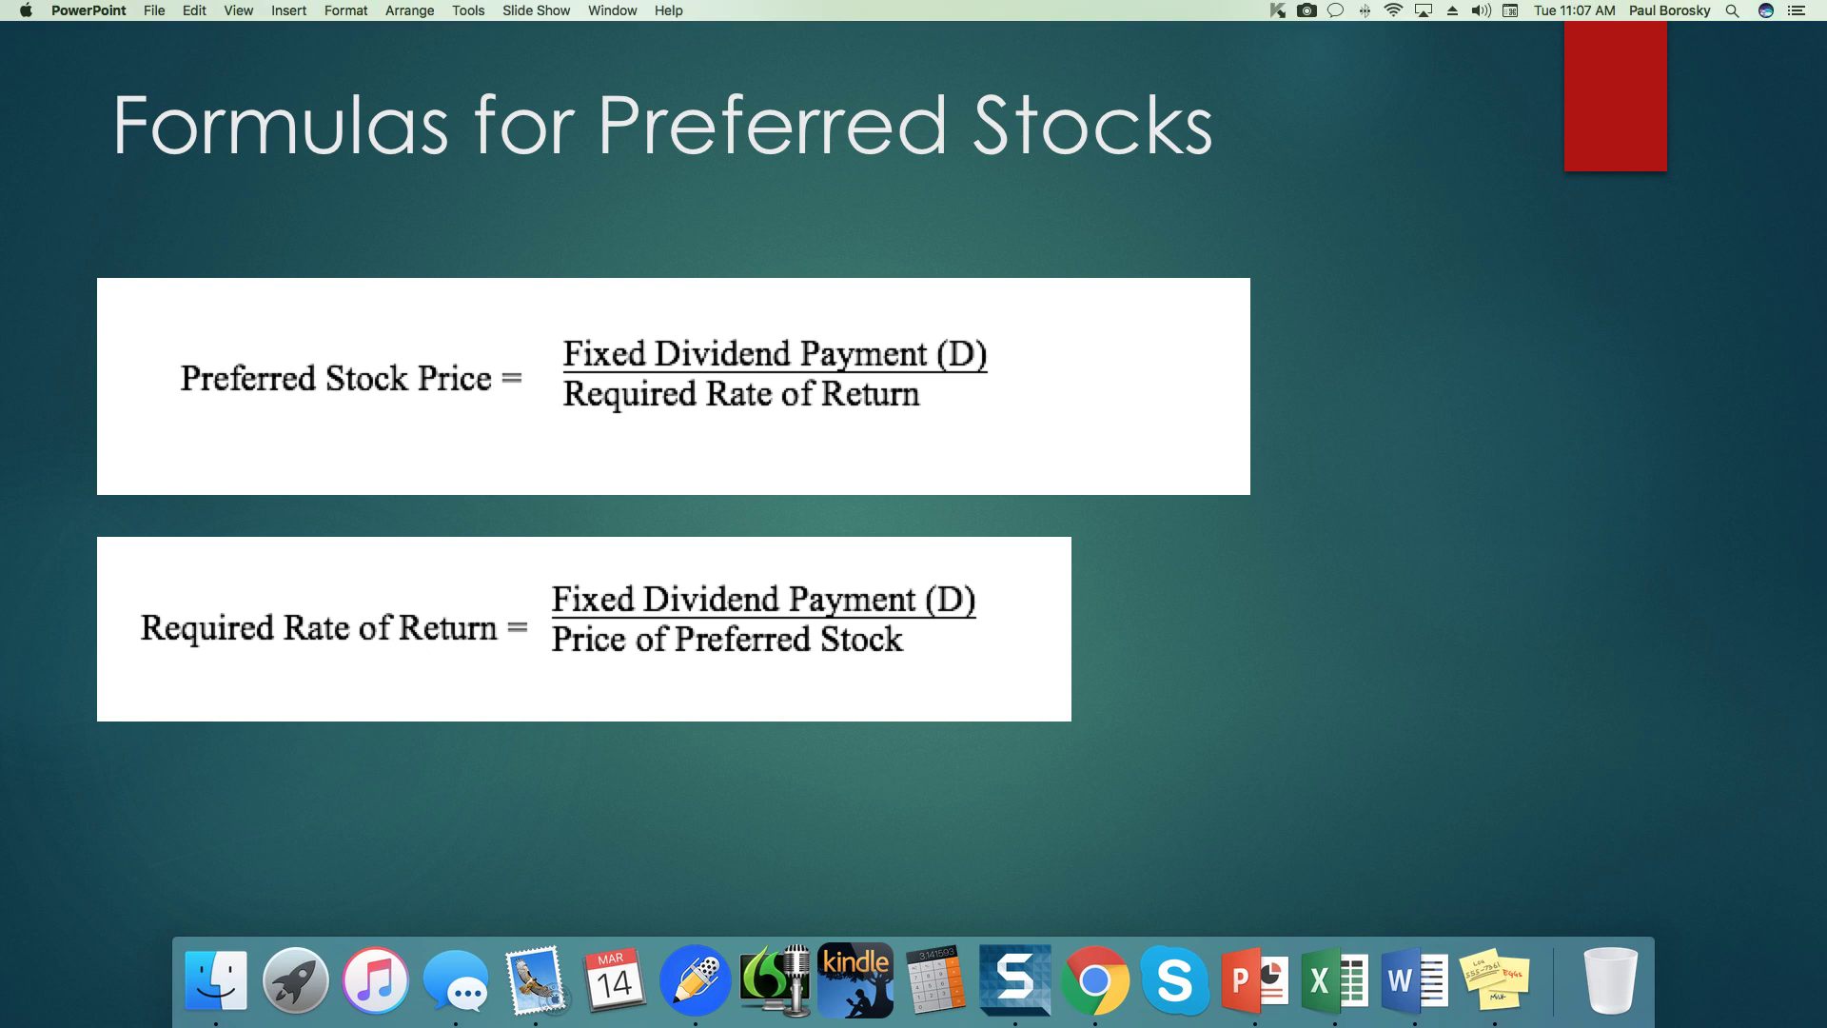
pyautogui.press('Left')
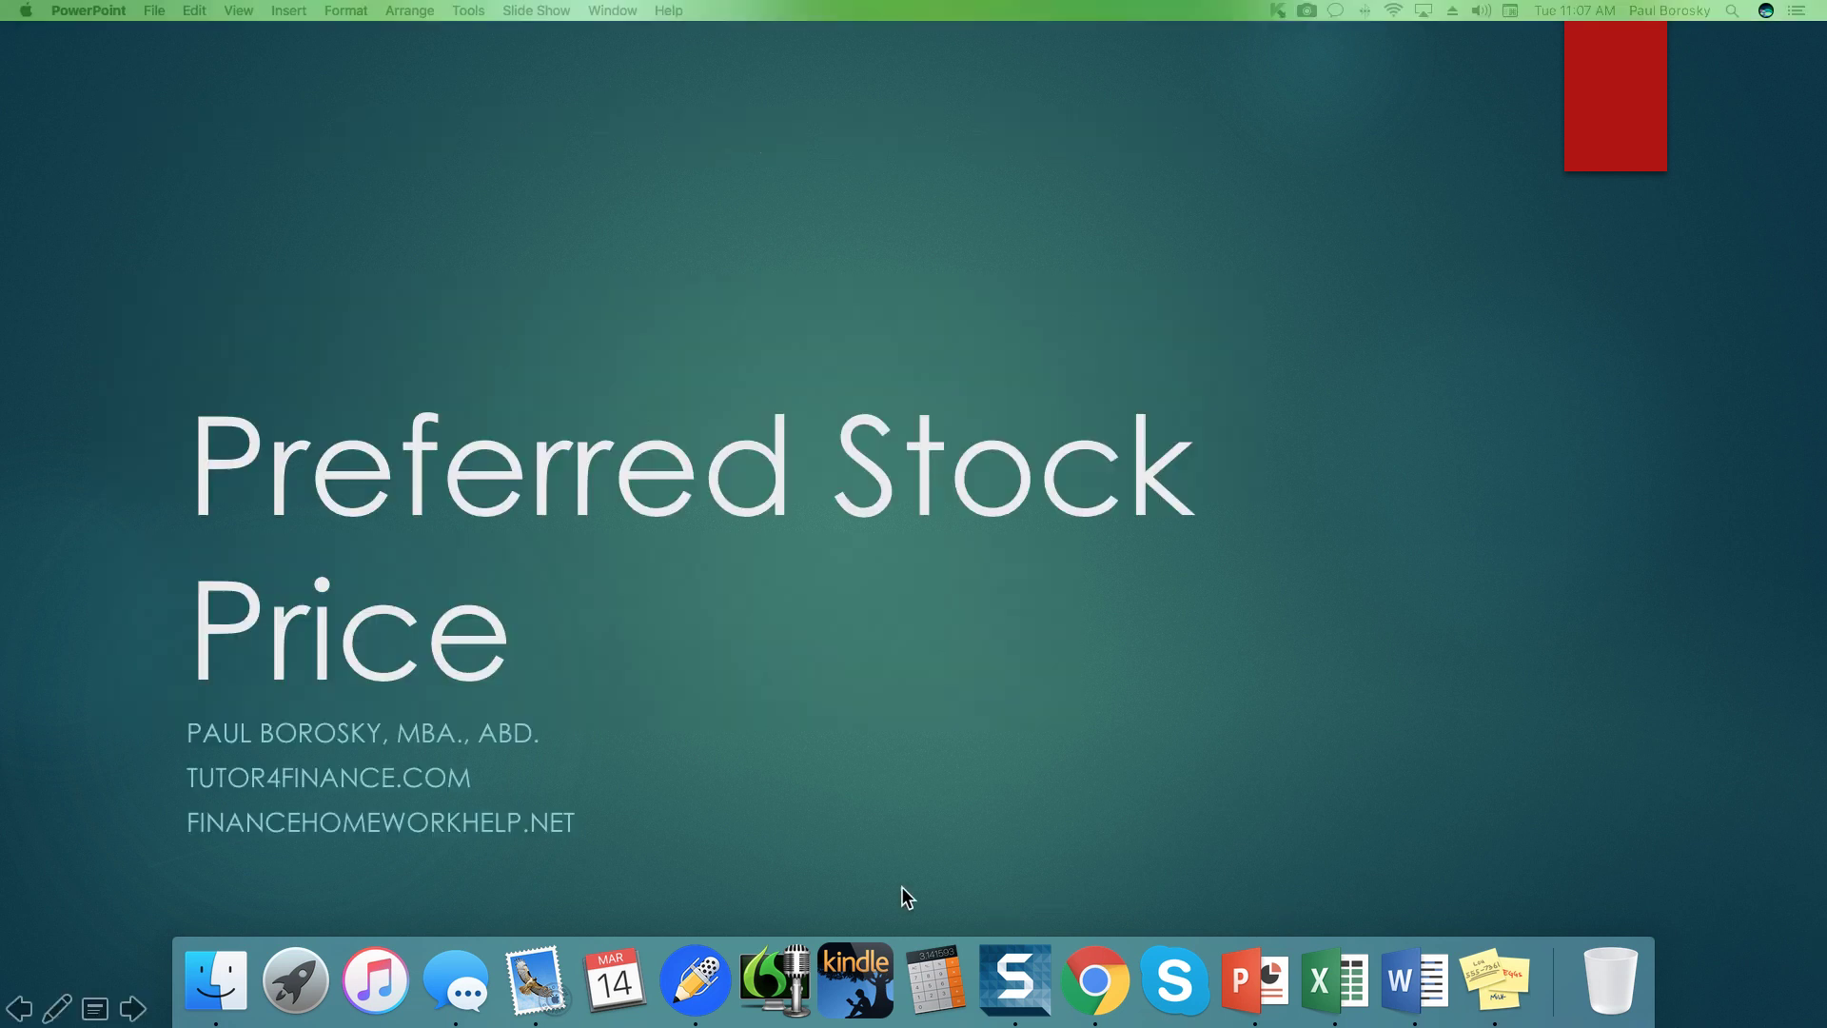